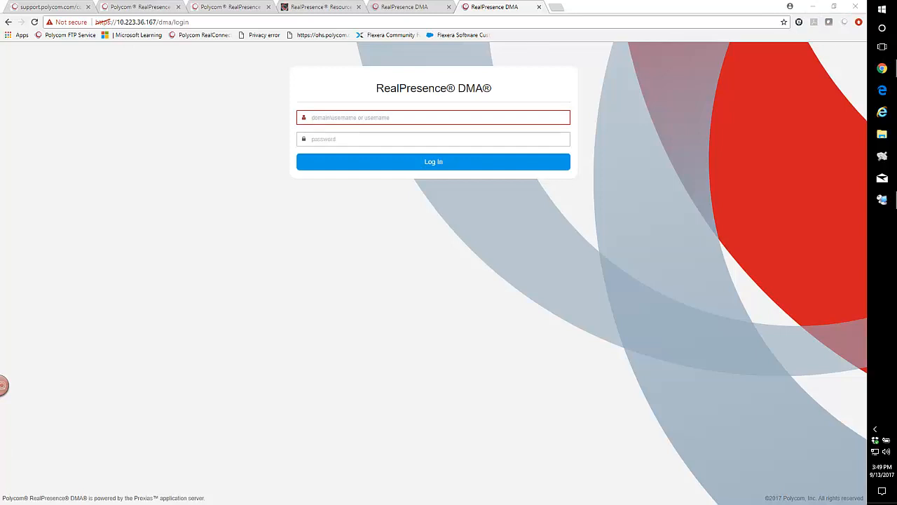
# Open DNS Manager on the remote Windows Server session.
pyautogui.click(810, 10)
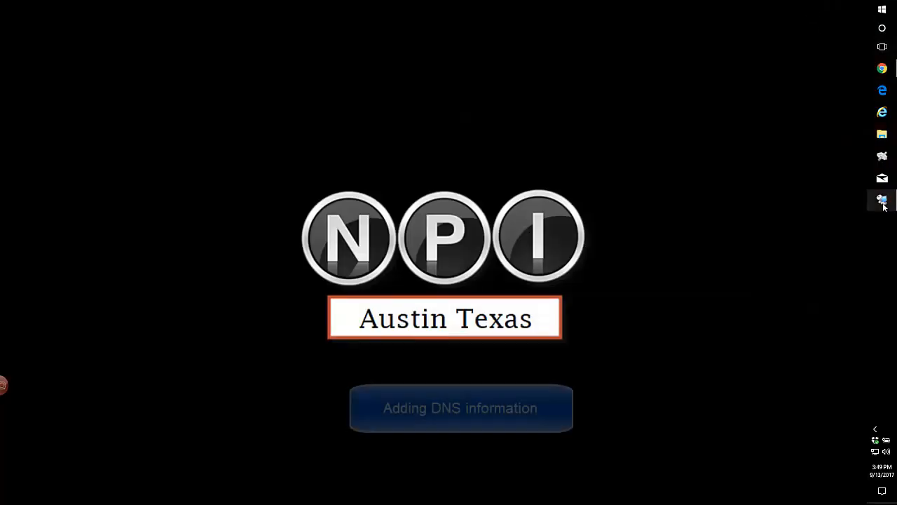
pyautogui.click(882, 200)
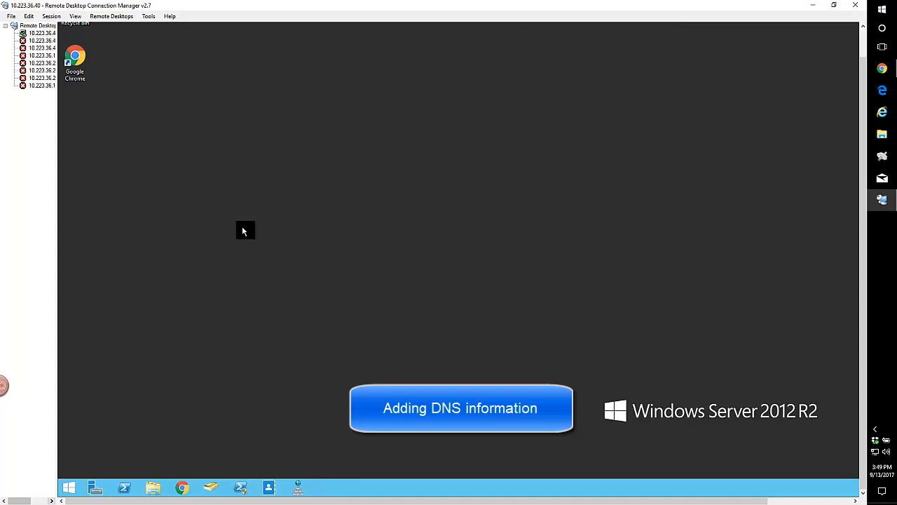
pyautogui.click(297, 490)
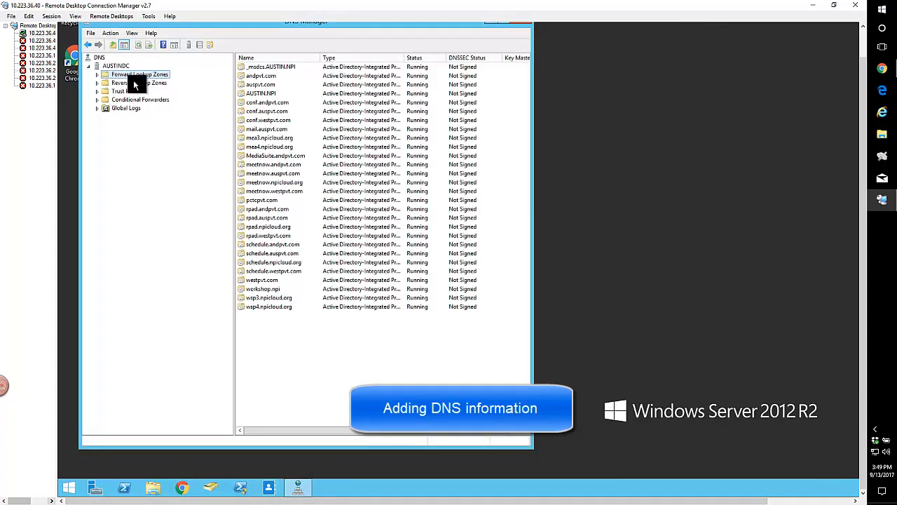
# In the AUSTIN.NPI forward lookup zone, add a host record 166DMA with IP address 10.223.36.166.
pyautogui.click(244, 93)
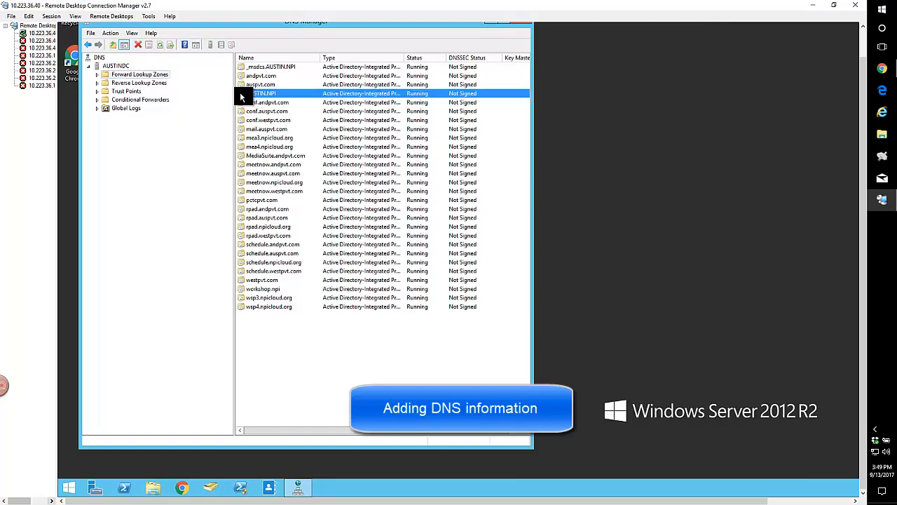
pyautogui.click(97, 74)
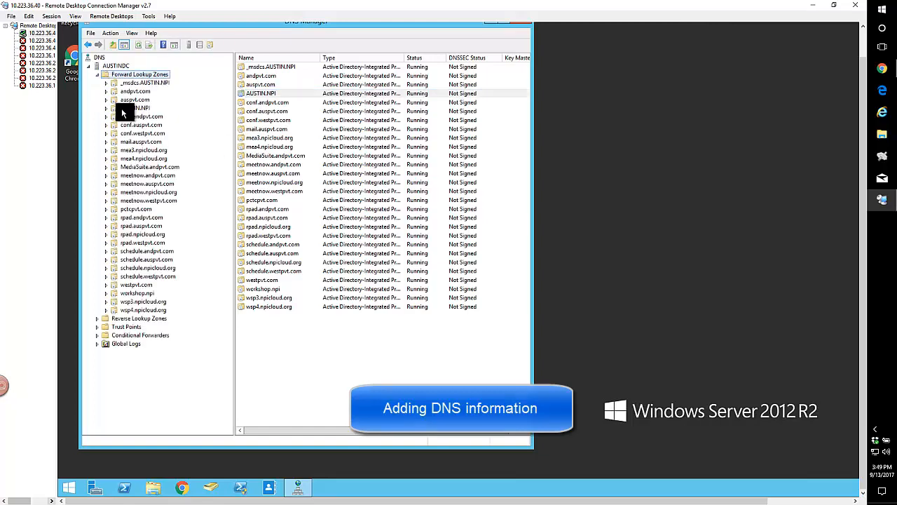
pyautogui.click(121, 108)
pyautogui.rightClick(131, 110)
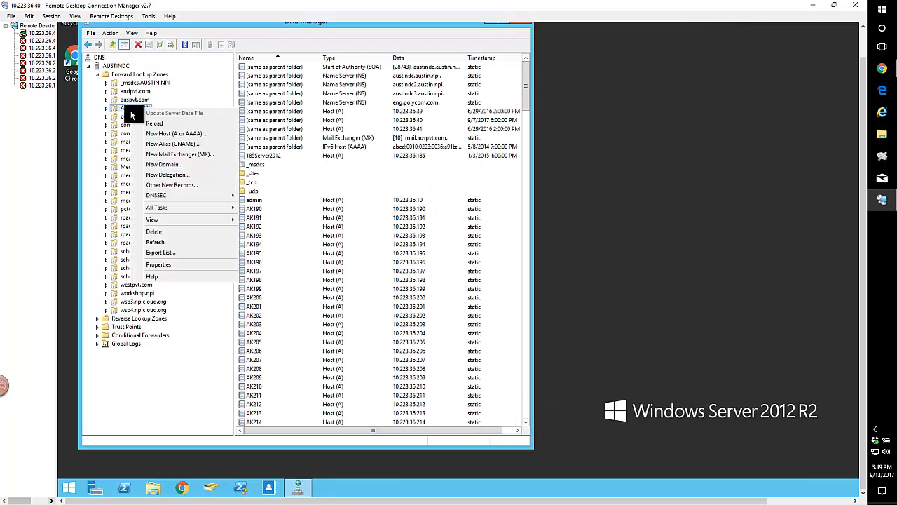
pyautogui.click(159, 138)
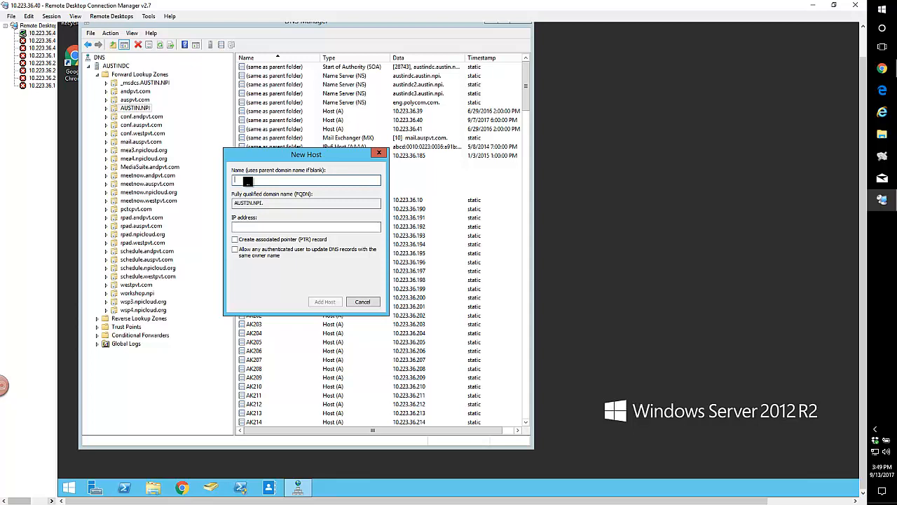
pyautogui.write('166DMA')
pyautogui.click(249, 227)
pyautogui.write('10.')
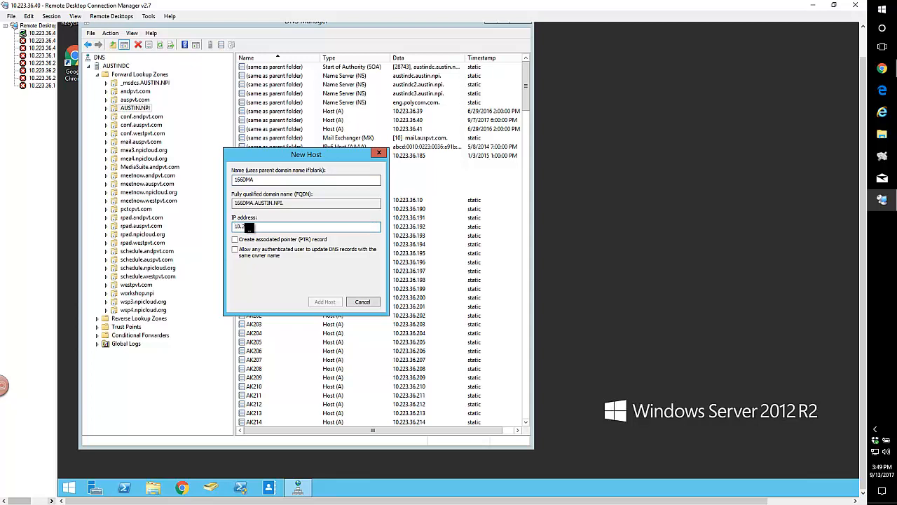
pyautogui.write('223.36.166')
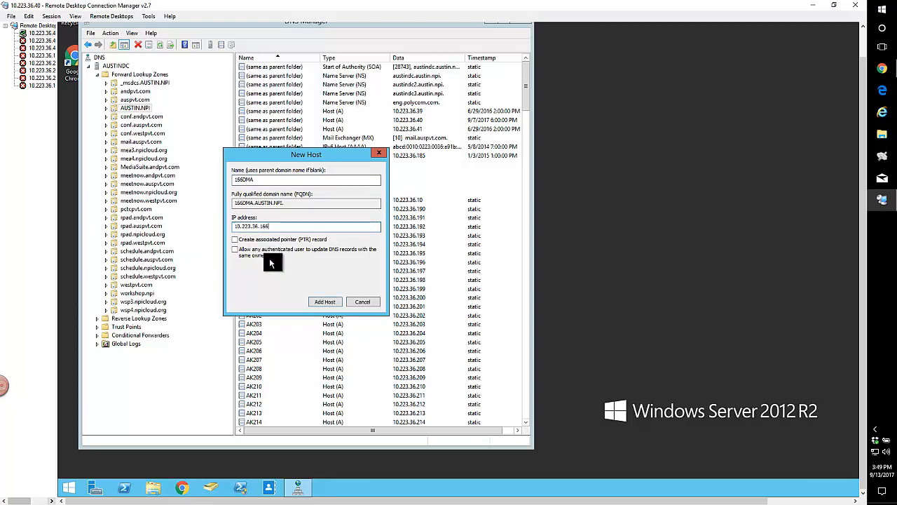
pyautogui.click(323, 301)
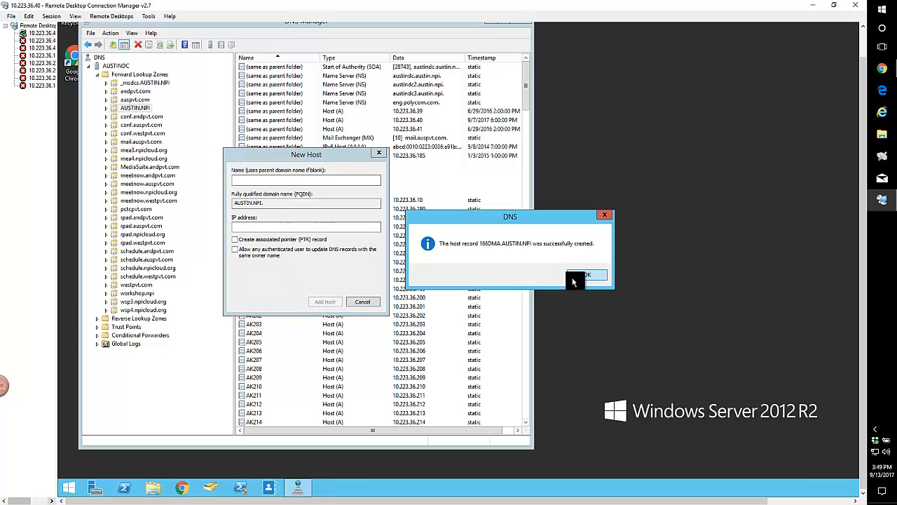
pyautogui.click(576, 281)
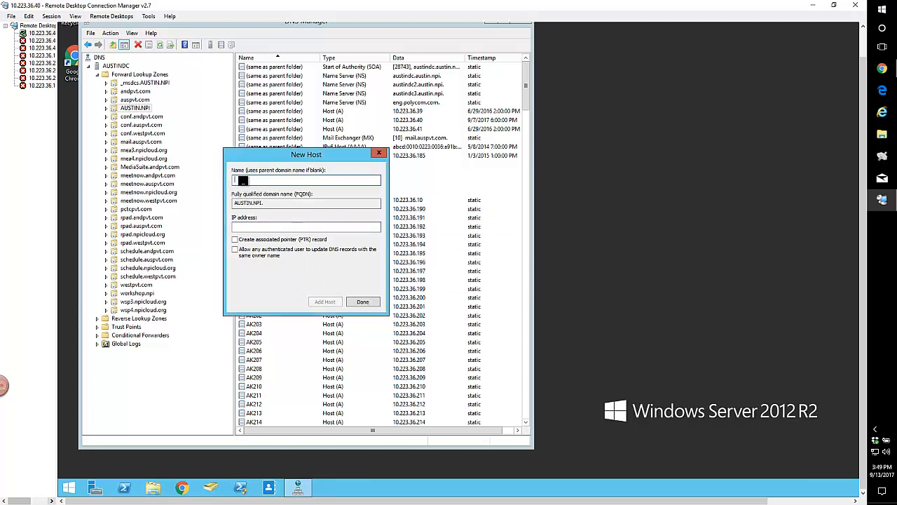
# Add a second host record 167DMA with IP address 10.223.36.167.
pyautogui.write('167DMA')
pyautogui.click(249, 228)
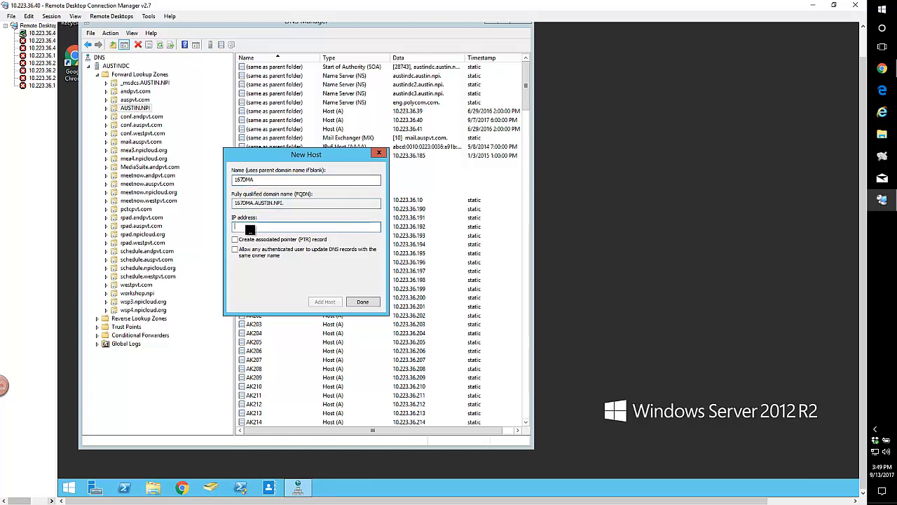
pyautogui.write('10.223.36.167')
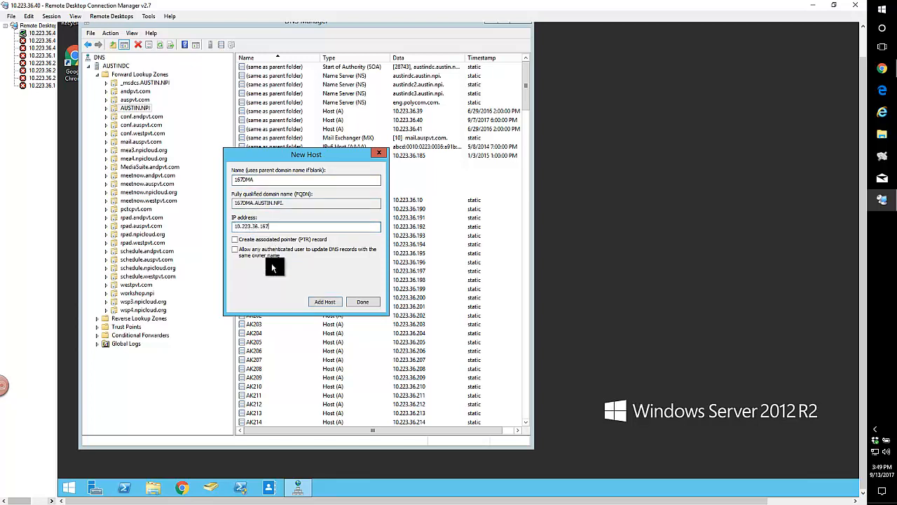
pyautogui.click(329, 303)
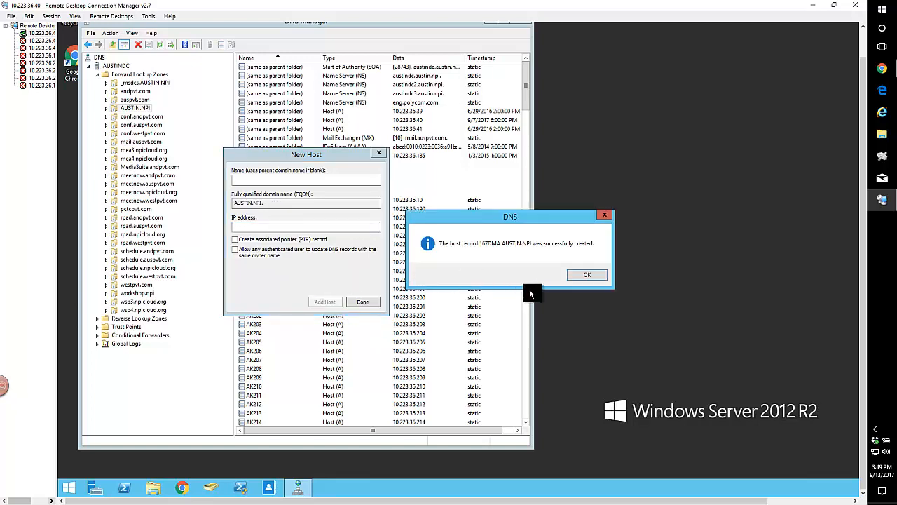
pyautogui.click(585, 274)
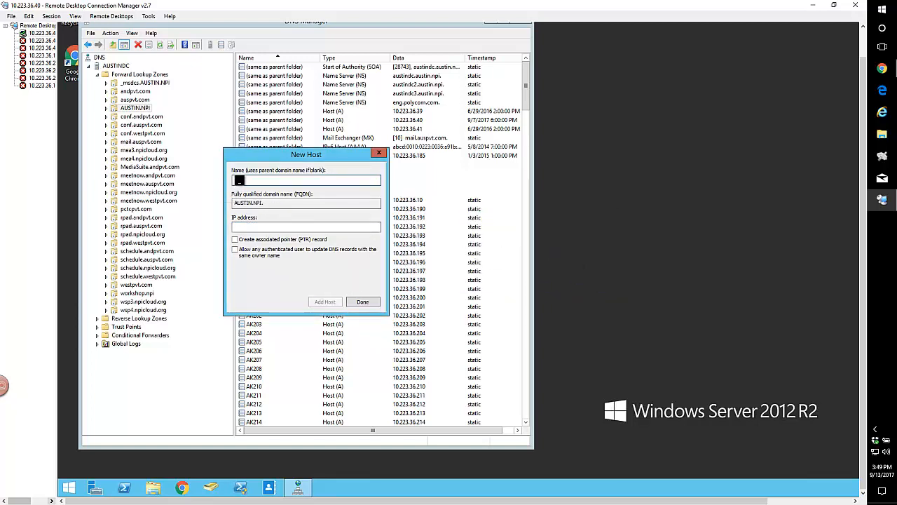
# Add a host record VIPDMA with IP address 10.223.36.173 and close the New Host dialog.
pyautogui.write('VIPDMA')
pyautogui.click(243, 227)
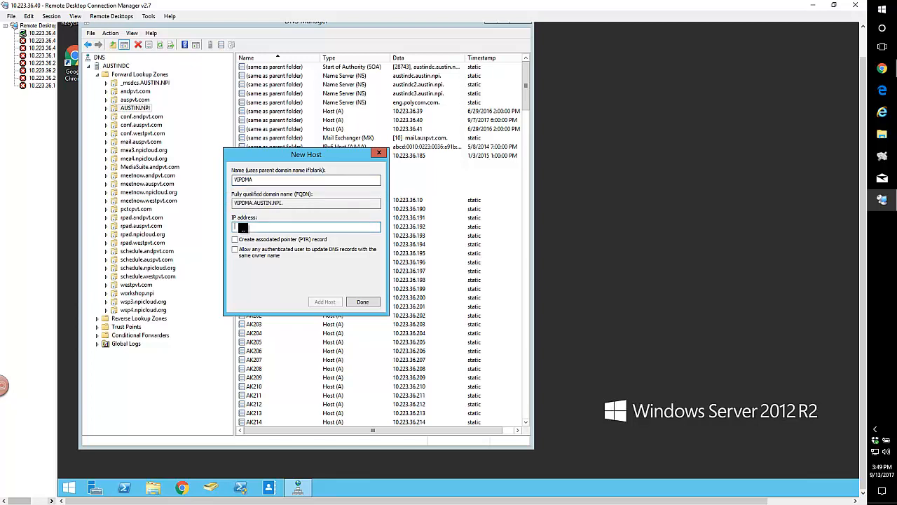
pyautogui.write('10.223.36.173')
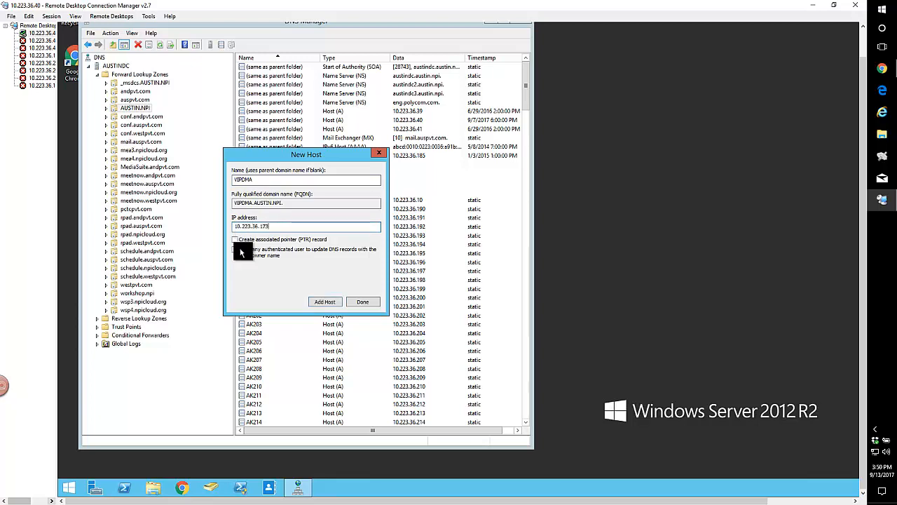
pyautogui.click(358, 301)
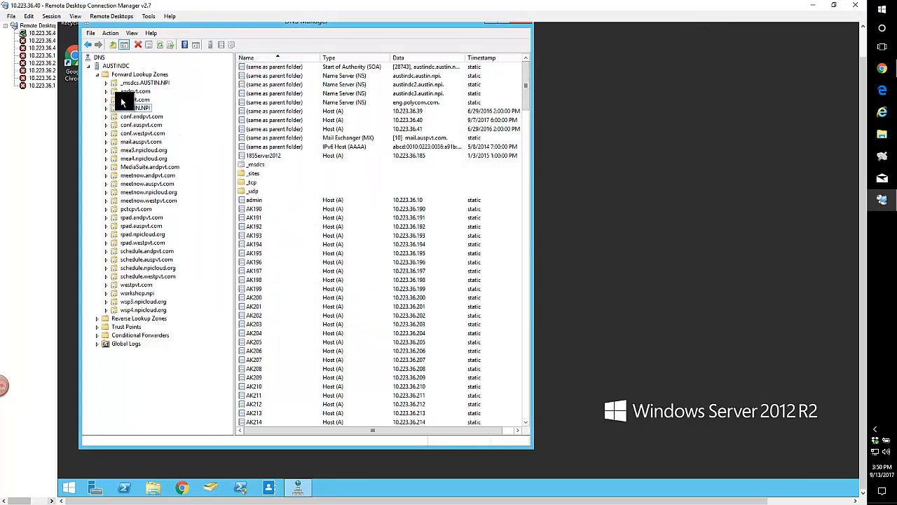
# Close DNS Manager, leave the remote session and open a local Command Prompt.
pyautogui.click(491, 27)
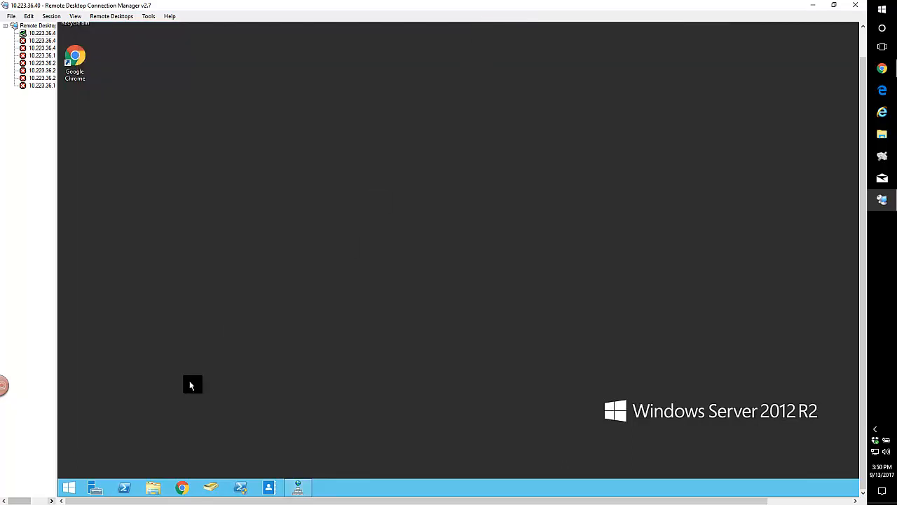
pyautogui.click(813, 5)
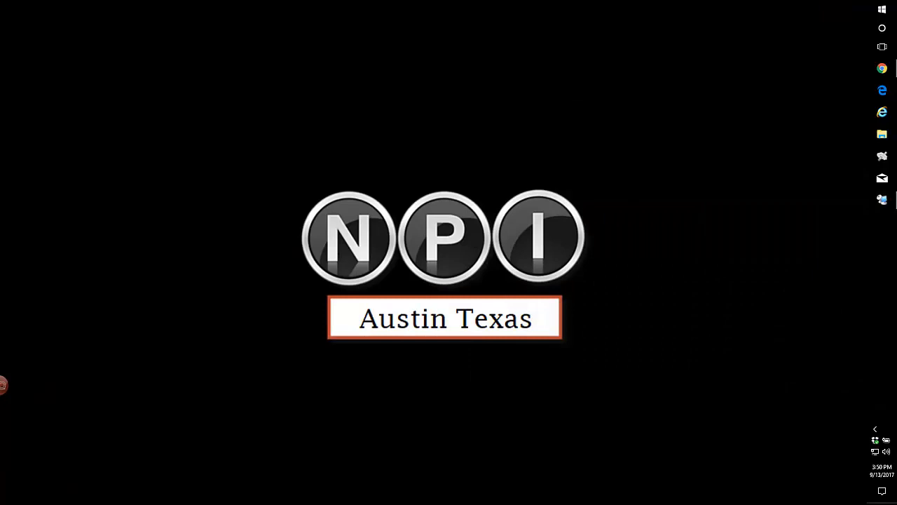
pyautogui.moveTo(169, 20); pyautogui.dragTo(291, 55)
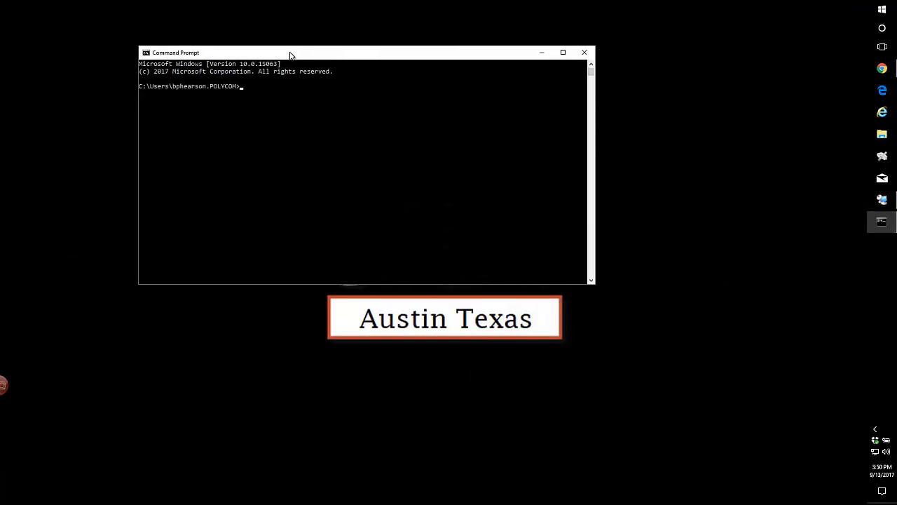
pyautogui.write('ping')
pyautogui.press('BackSpace')
pyautogui.press('BackSpace')
pyautogui.press('BackSpace')
pyautogui.press('BackSpace')
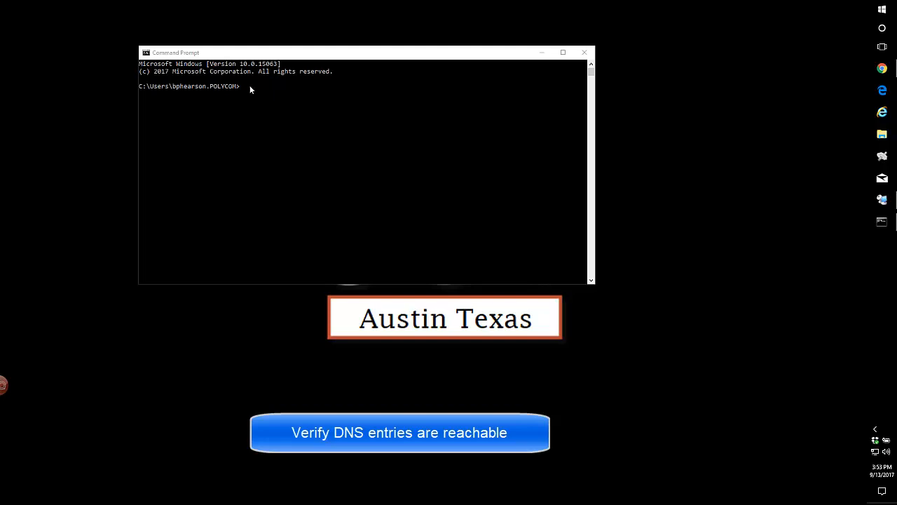
# Ping 166dma.austin.npi to check the new record resolves.
pyautogui.click(261, 83)
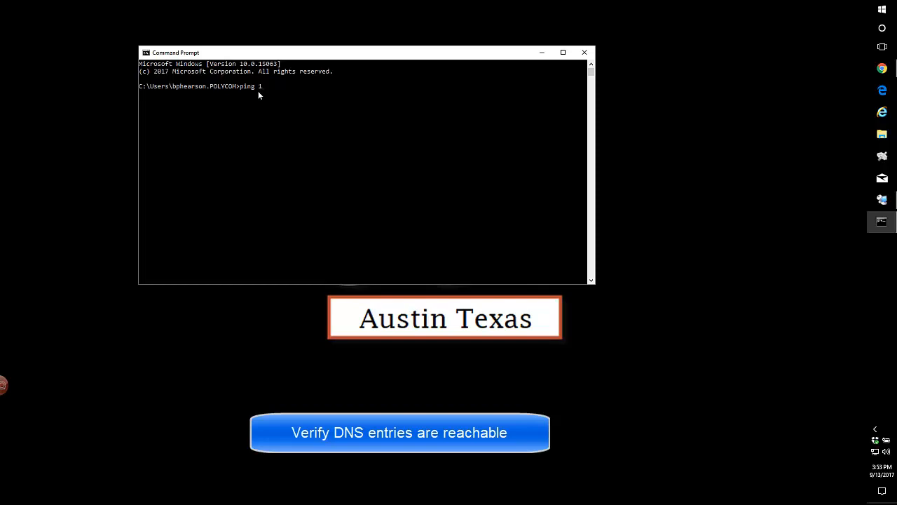
pyautogui.write('ping 166dma.austin.npi')
pyautogui.press('Return')
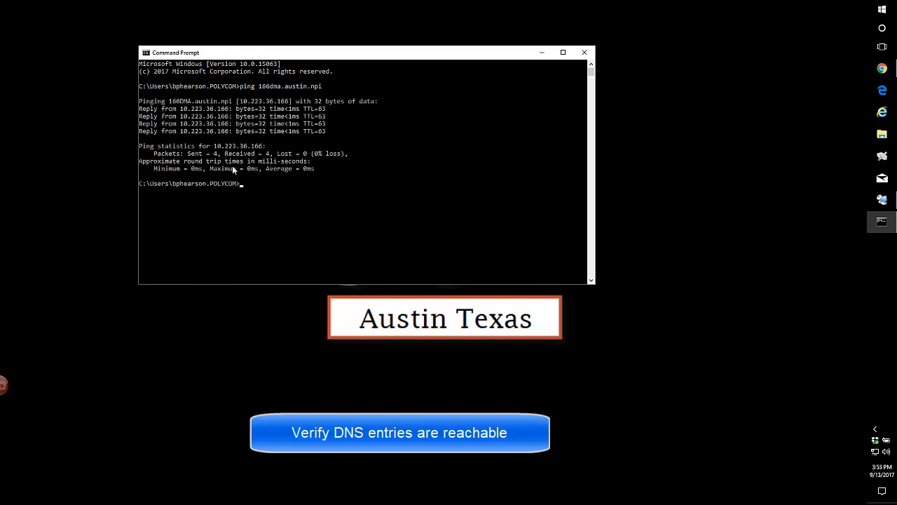
# Edit the previous command to ping 167dma.austin.npi.
pyautogui.press('Up')
pyautogui.press('Left')
pyautogui.press('Left')
pyautogui.press('Left')
pyautogui.press('Left')
pyautogui.press('Left')
pyautogui.press('Left')
pyautogui.press('Left')
pyautogui.press('Left')
pyautogui.press('Left')
pyautogui.press('Left')
pyautogui.press('Left')
pyautogui.press('BackSpace')
pyautogui.write('7')
pyautogui.press('Return')
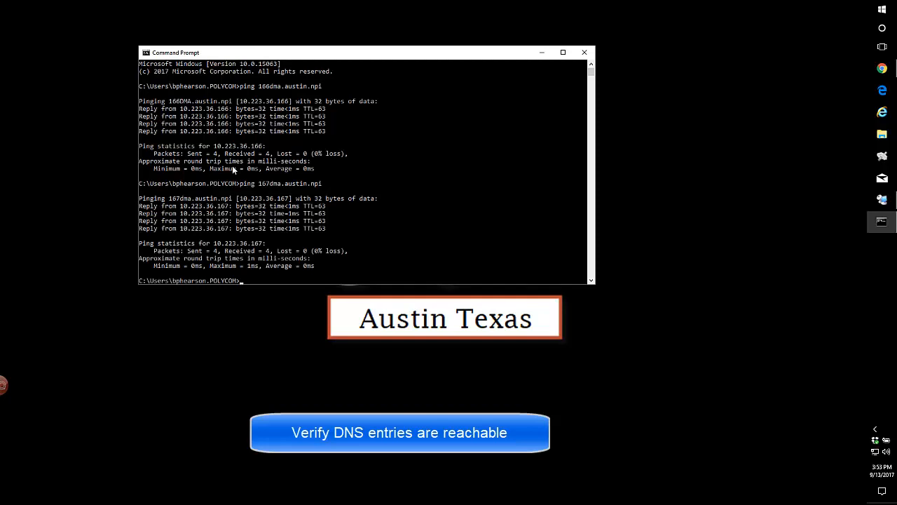
# Edit the previous command to ping vipdma.austin.npi.
pyautogui.press('Up')
pyautogui.press('BackSpace')
pyautogui.press('BackSpace')
pyautogui.press('BackSpace')
pyautogui.press('BackSpace')
pyautogui.press('BackSpace')
pyautogui.press('BackSpace')
pyautogui.press('BackSpace')
pyautogui.press('BackSpace')
pyautogui.press('BackSpace')
pyautogui.press('BackSpace')
pyautogui.press('BackSpace')
pyautogui.press('BackSpace')
pyautogui.press('BackSpace')
pyautogui.press('BackSpace')
pyautogui.press('BackSpace')
pyautogui.press('BackSpace')
pyautogui.press('BackSpace')
pyautogui.write('vipdma.austin.npi')
pyautogui.press('Return')
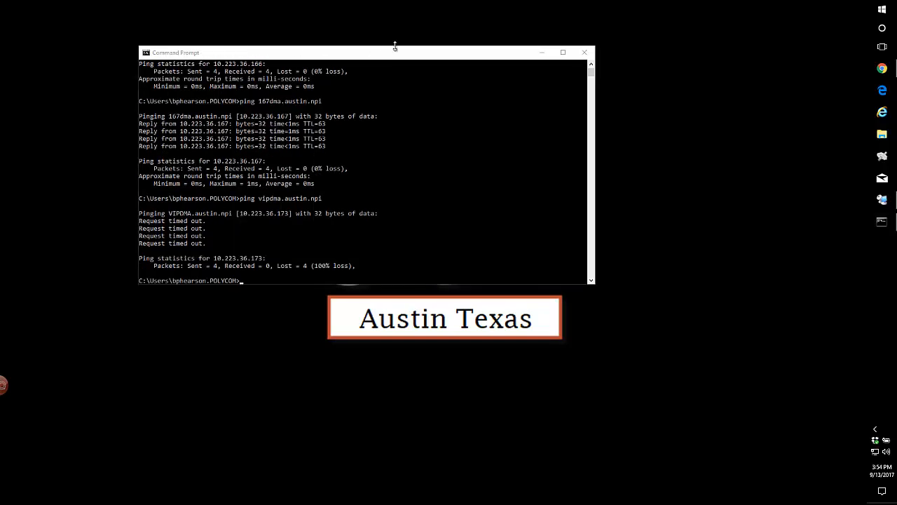
# Close the Command Prompt and log in to the DMA at 10.223.36.166 as admin with the account password.
pyautogui.click(583, 54)
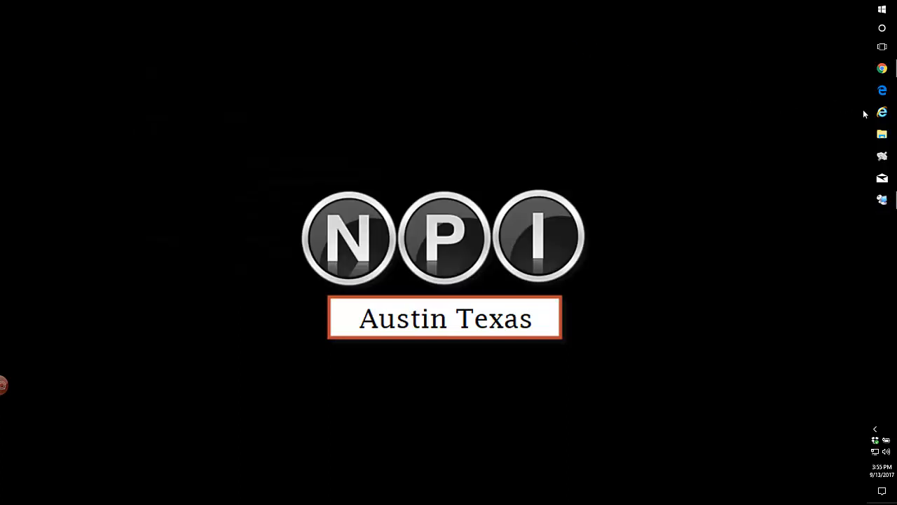
pyautogui.click(882, 68)
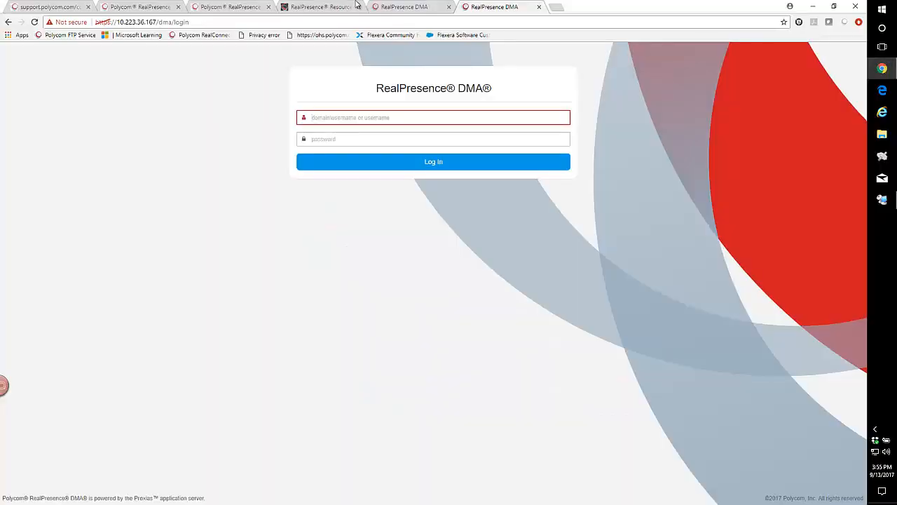
pyautogui.click(404, 7)
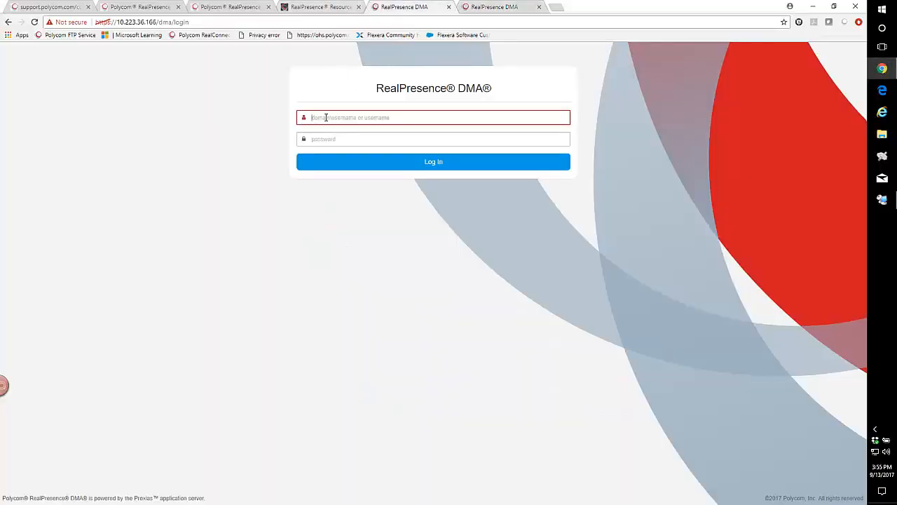
pyautogui.write('admin')
pyautogui.press('Tab')
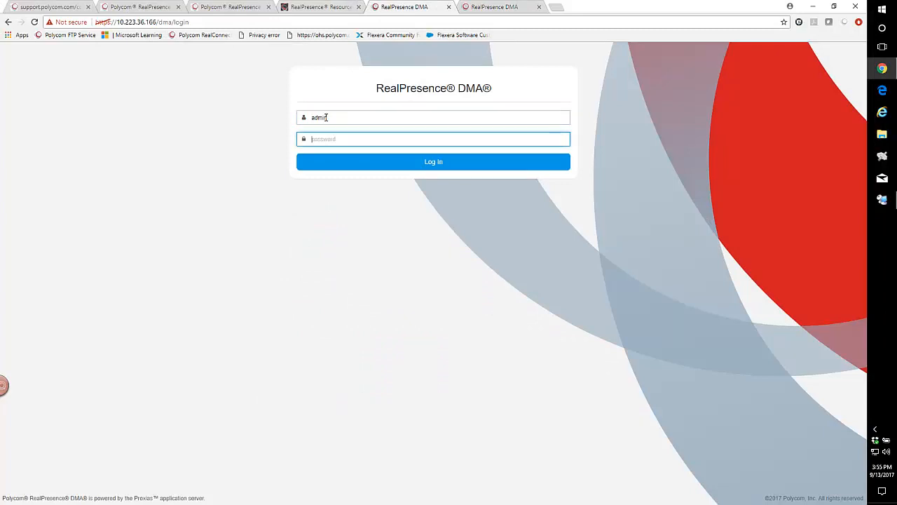
pyautogui.write('aolycom12')
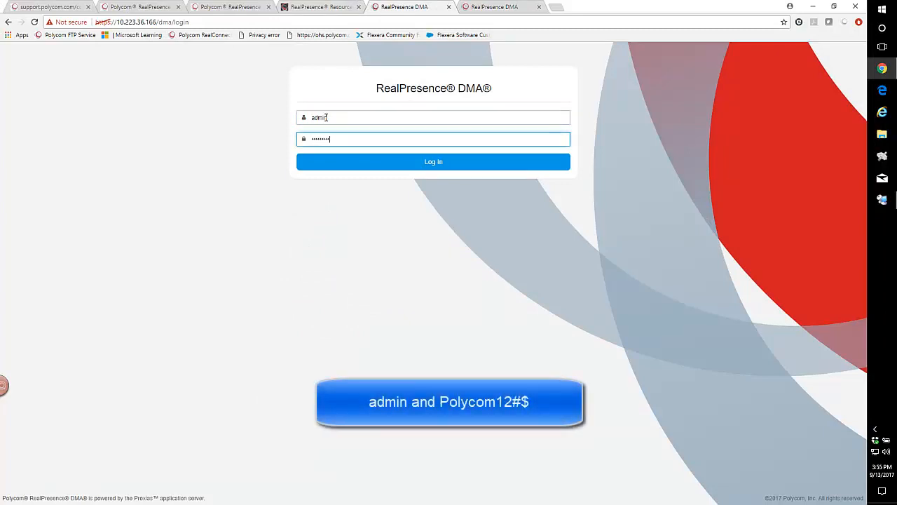
pyautogui.write('#$')
pyautogui.click(407, 159)
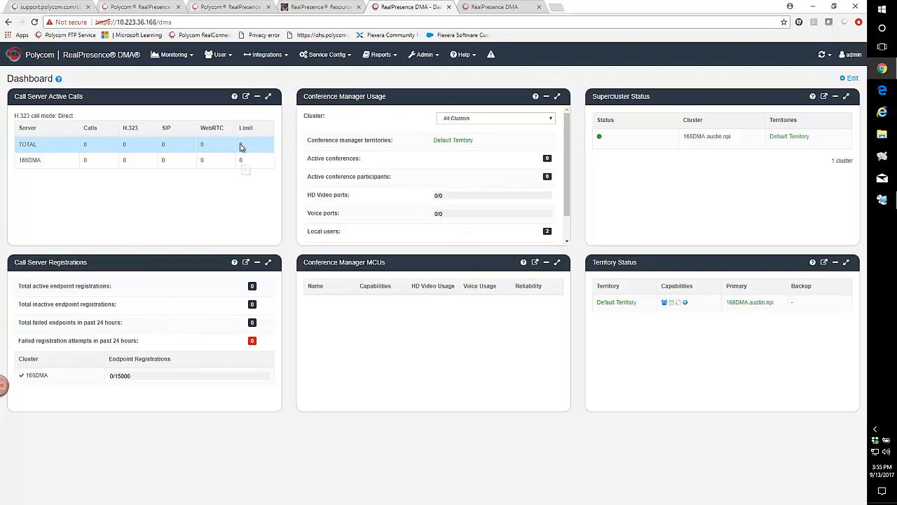
# Log in to the DMA at 10.223.36.167 as admin with the account password and accept the license agreement.
pyautogui.click(502, 7)
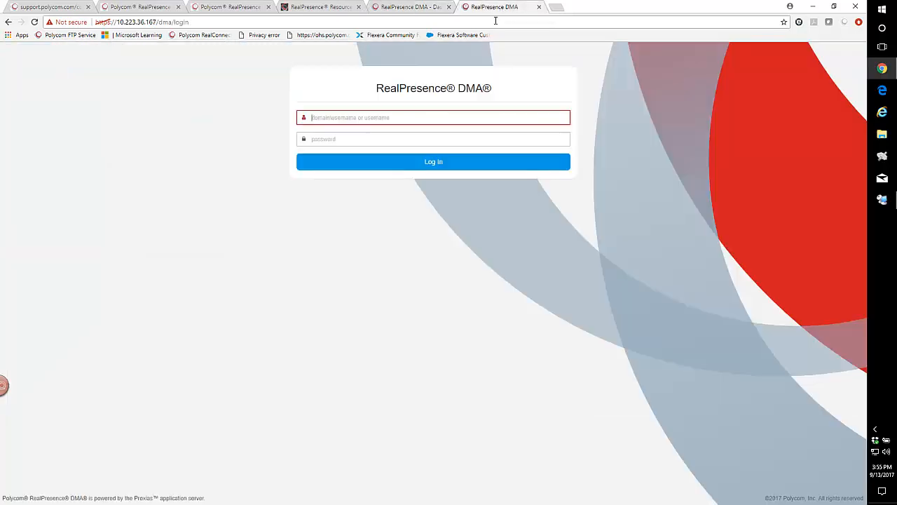
pyautogui.write('admin')
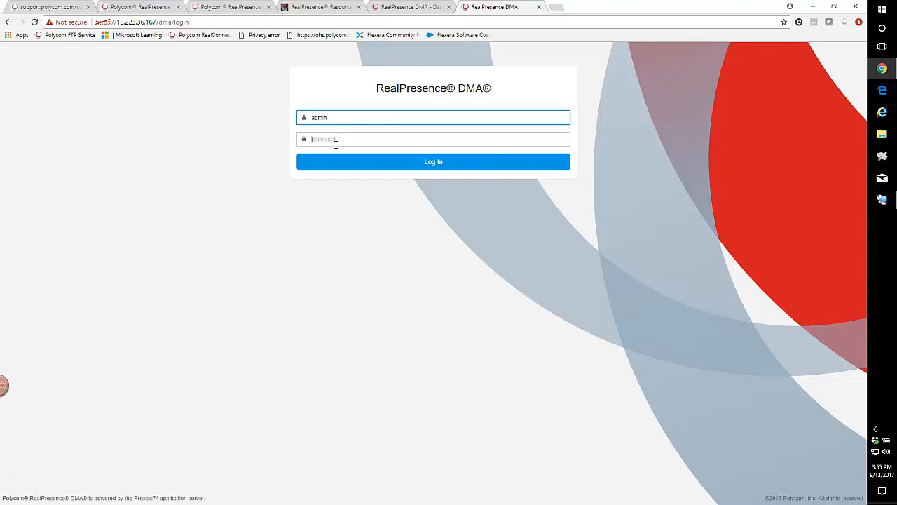
pyautogui.click(336, 141)
pyautogui.write('******')
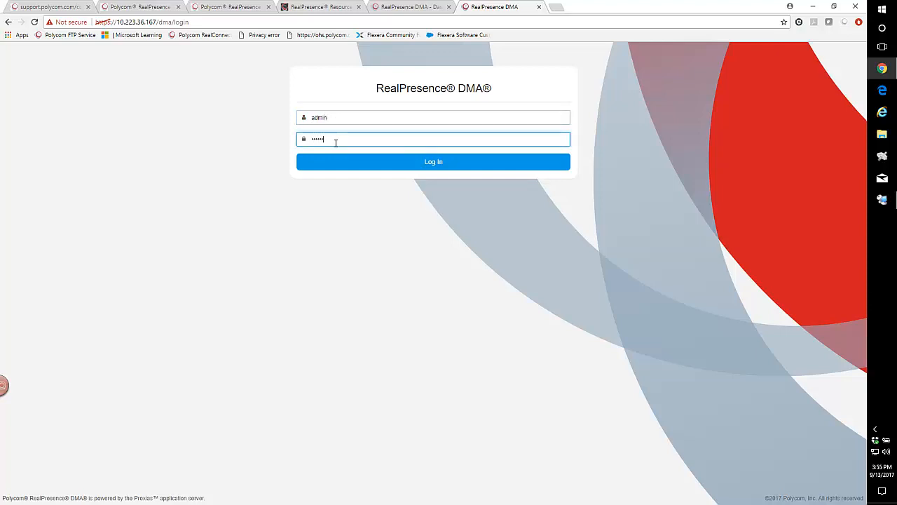
pyautogui.write('***')
pyautogui.click(394, 169)
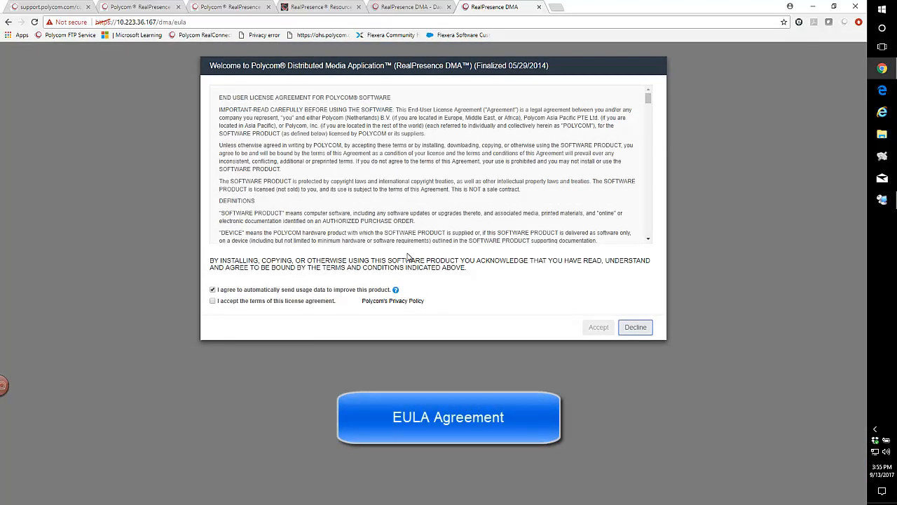
pyautogui.click(213, 301)
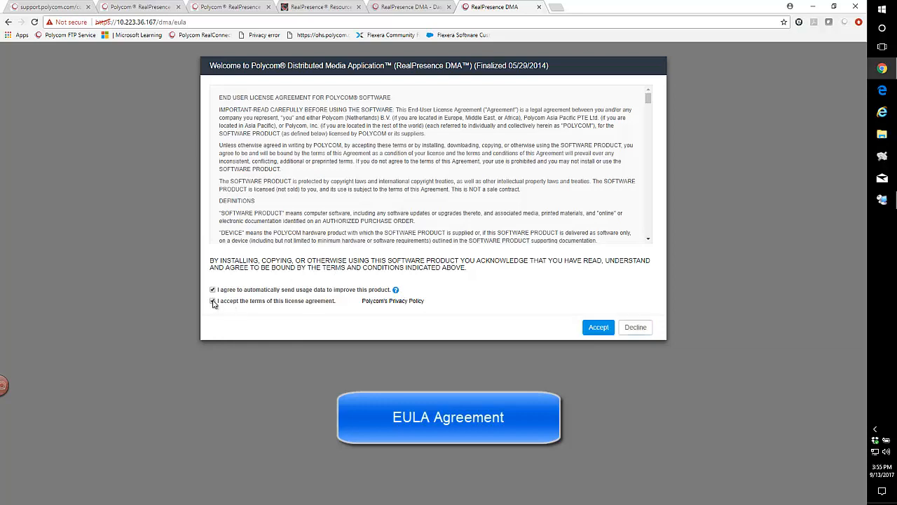
pyautogui.click(597, 328)
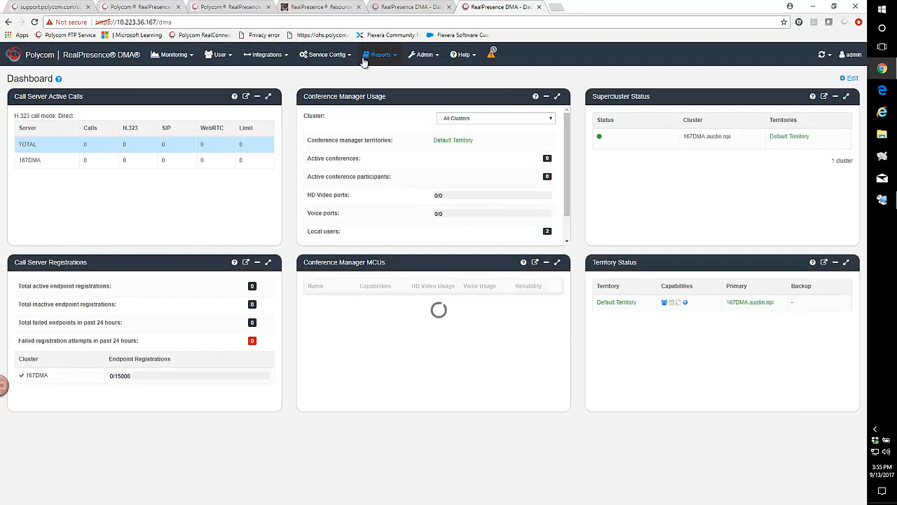
# On the 166 DMA, open Time Settings, set the time zone to US/Central (UTC-06:00) and choose NTP server time.
pyautogui.click(406, 8)
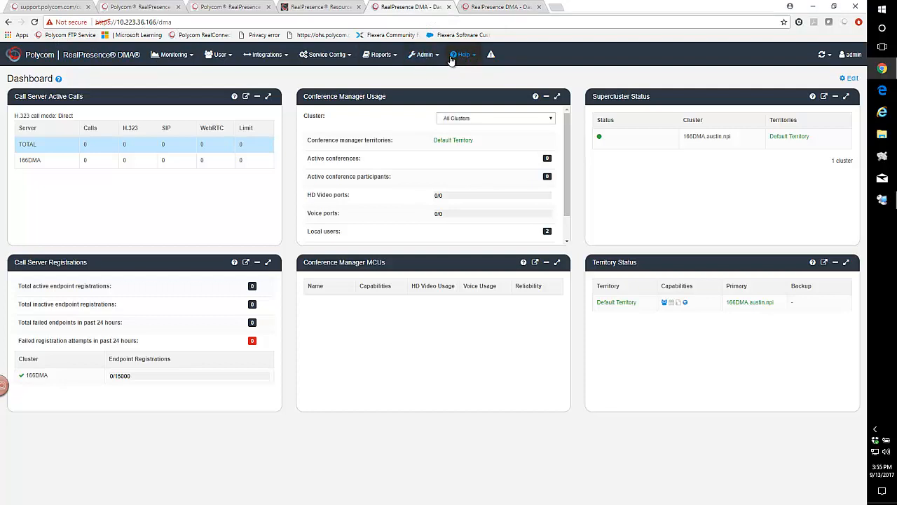
pyautogui.click(423, 56)
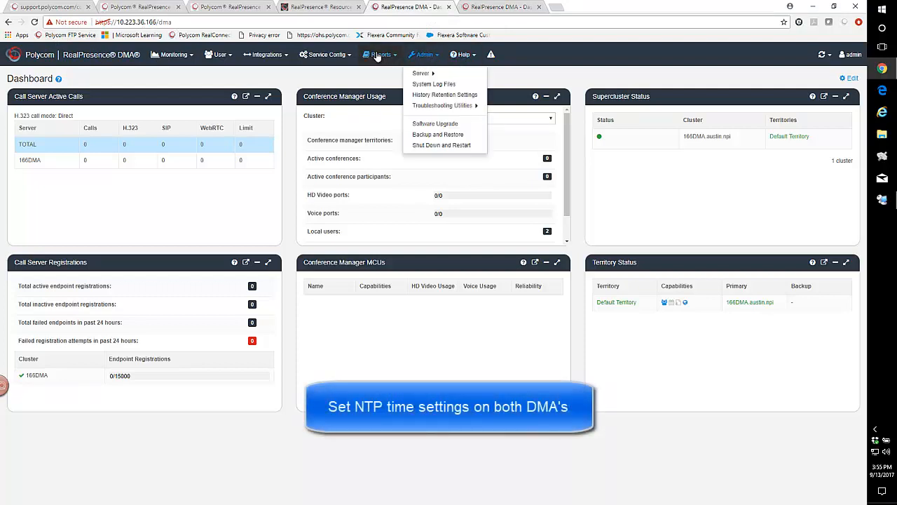
pyautogui.moveTo(426, 74)
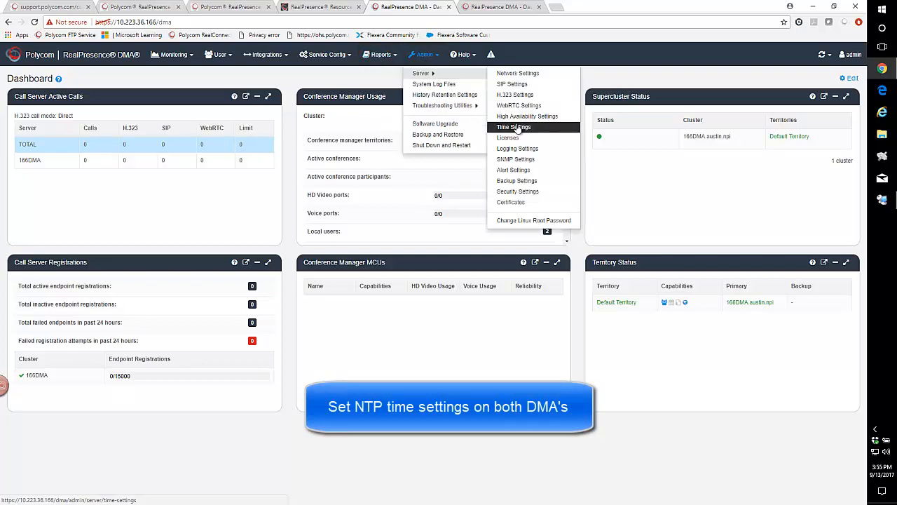
pyautogui.click(517, 127)
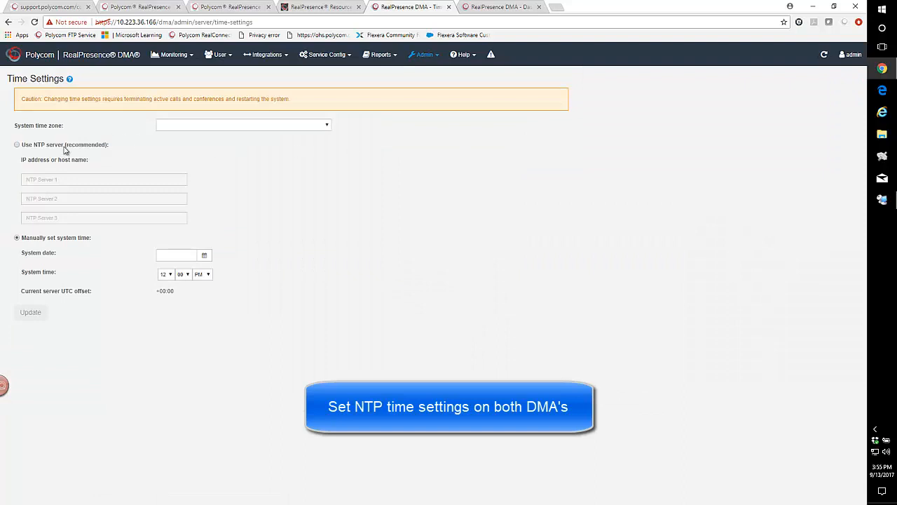
pyautogui.click(324, 125)
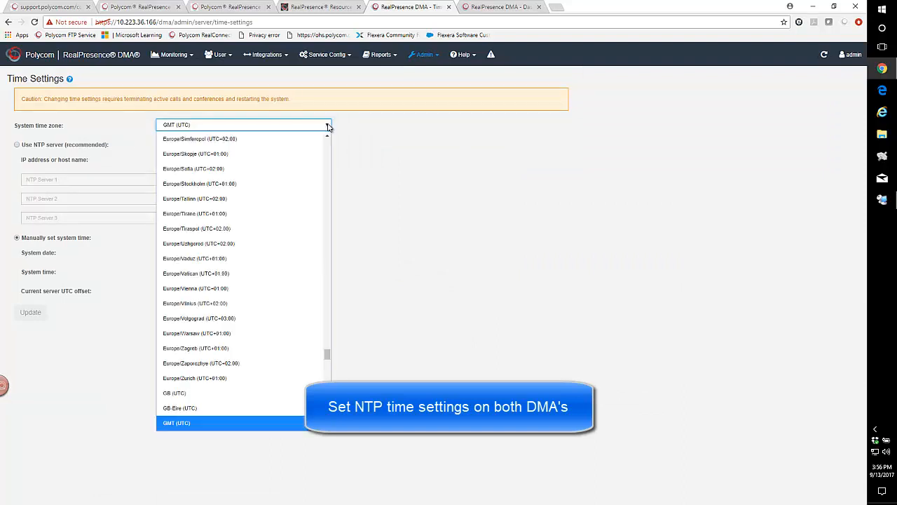
pyautogui.moveTo(326, 356); pyautogui.dragTo(327, 420)
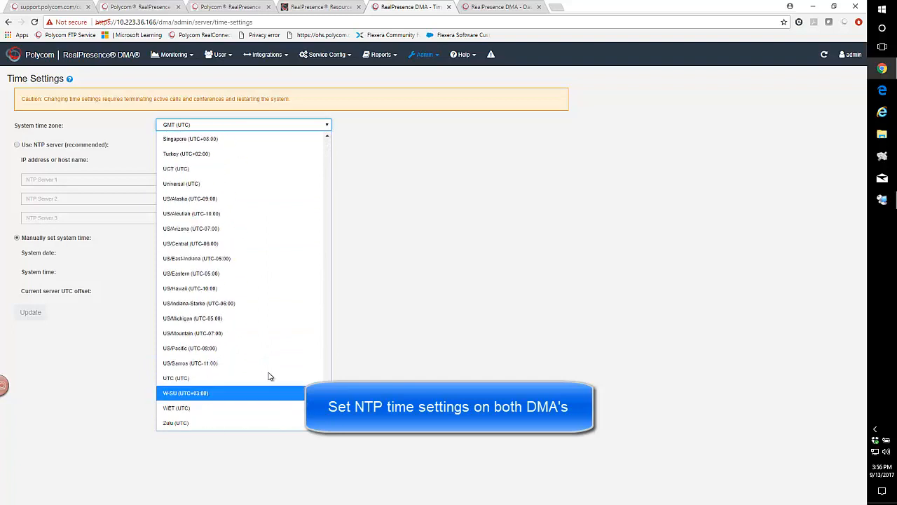
pyautogui.click(182, 245)
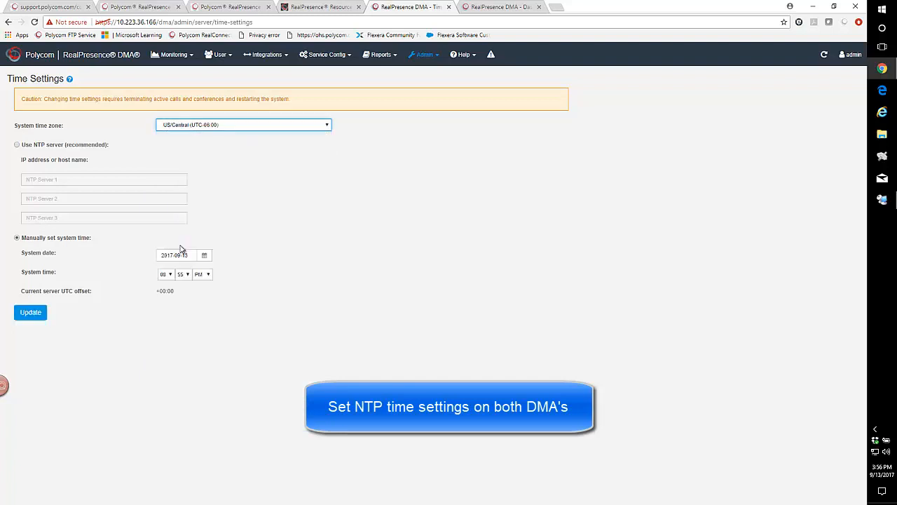
pyautogui.click(17, 145)
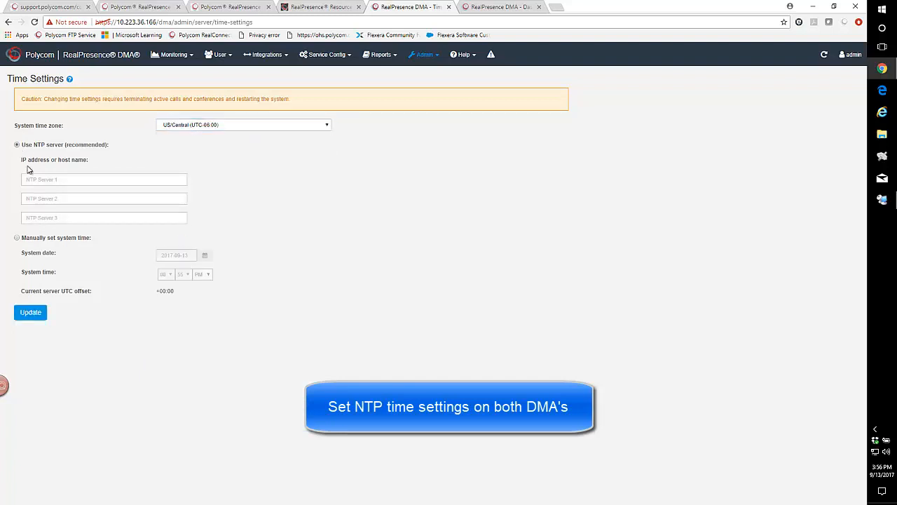
# Enter ntp1.polycom.com as the first NTP server and copy it.
pyautogui.click(33, 179)
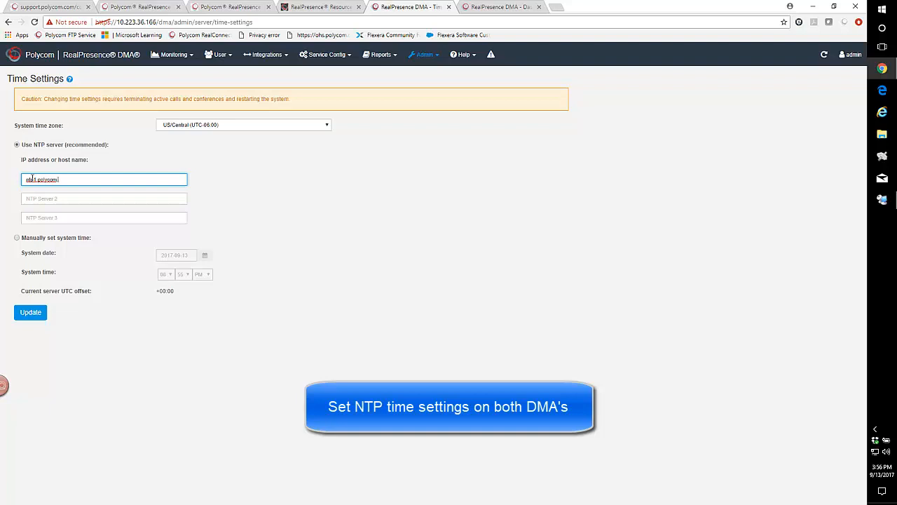
pyautogui.moveTo(75, 181); pyautogui.dragTo(3, 184)
pyautogui.rightClick(33, 180)
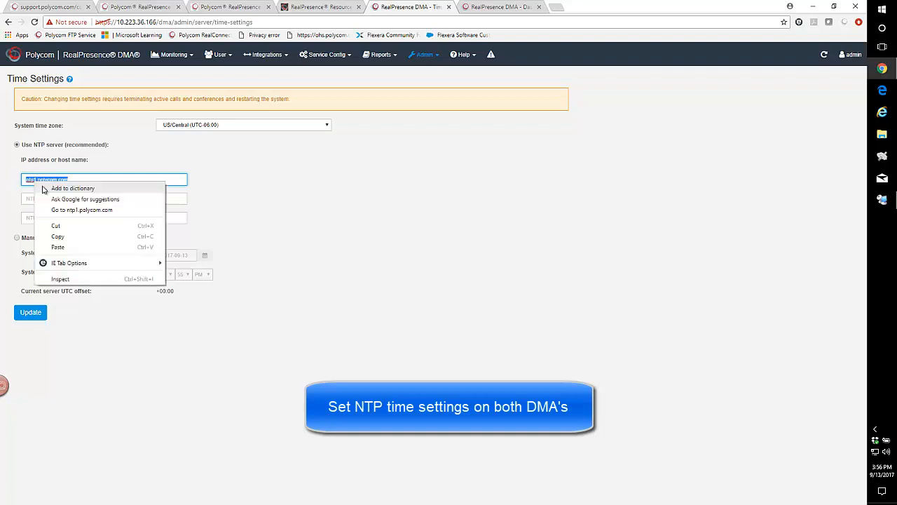
pyautogui.click(62, 237)
# Paste the server name into the second NTP field and change it to ntp2.polycom.com.
pyautogui.click(28, 198)
pyautogui.rightClick(32, 199)
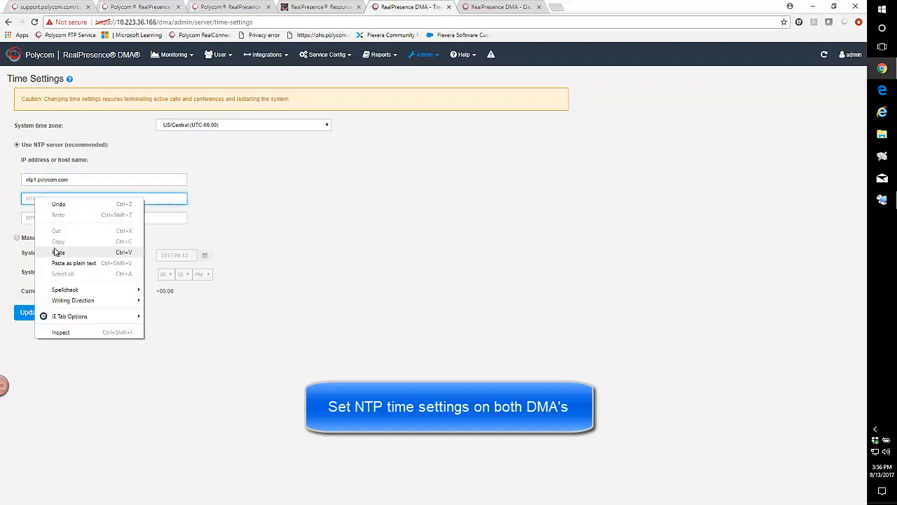
pyautogui.click(56, 251)
pyautogui.click(37, 199)
pyautogui.press('BackSpace')
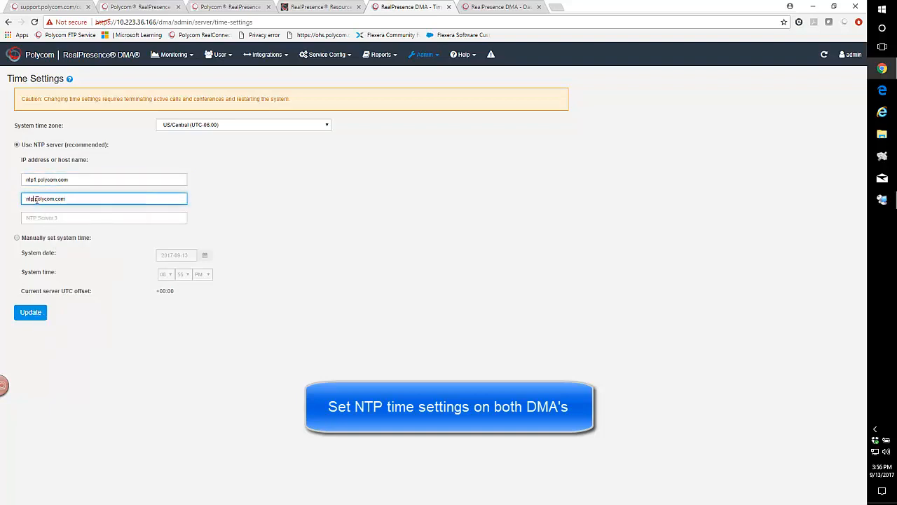
pyautogui.write('2')
# Set the third NTP server to ntp3.polycom.com, then update the time settings and confirm the restart.
pyautogui.click(32, 218)
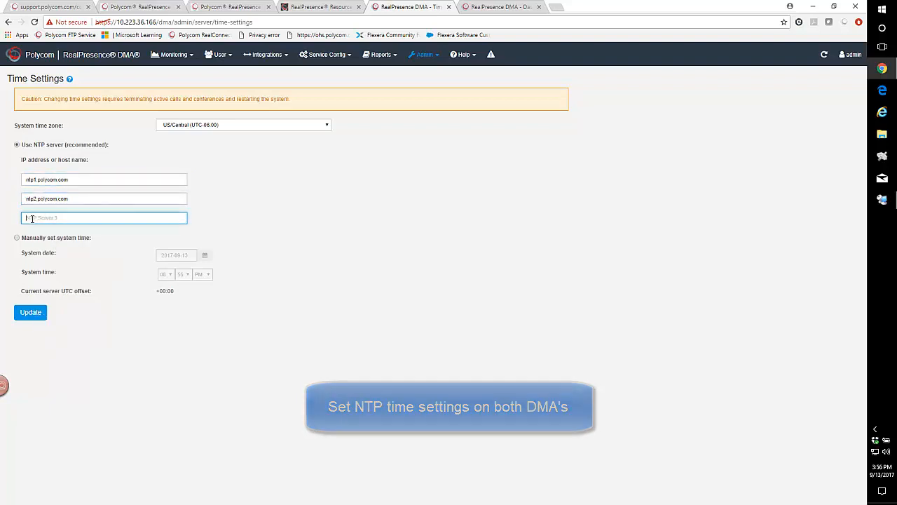
pyautogui.rightClick(33, 219)
pyautogui.click(51, 274)
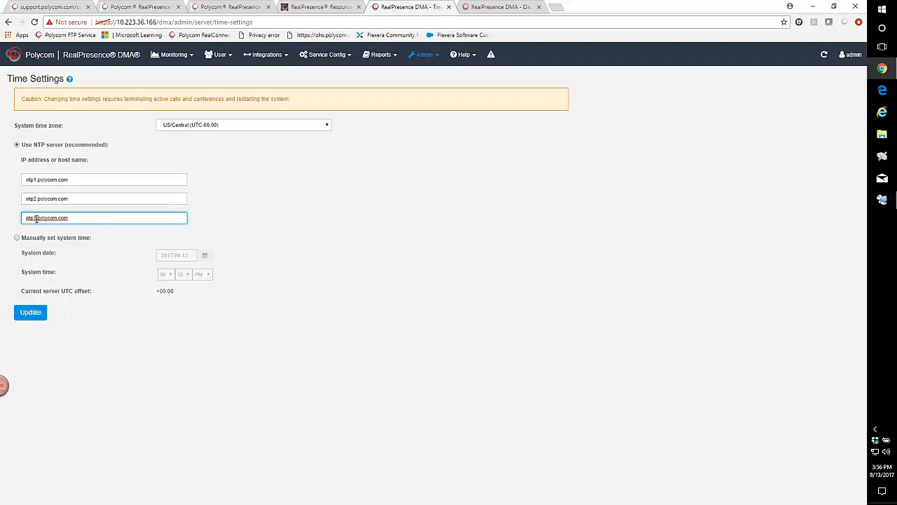
pyautogui.click(36, 218)
pyautogui.press('BackSpace')
pyautogui.write('3')
pyautogui.click(30, 312)
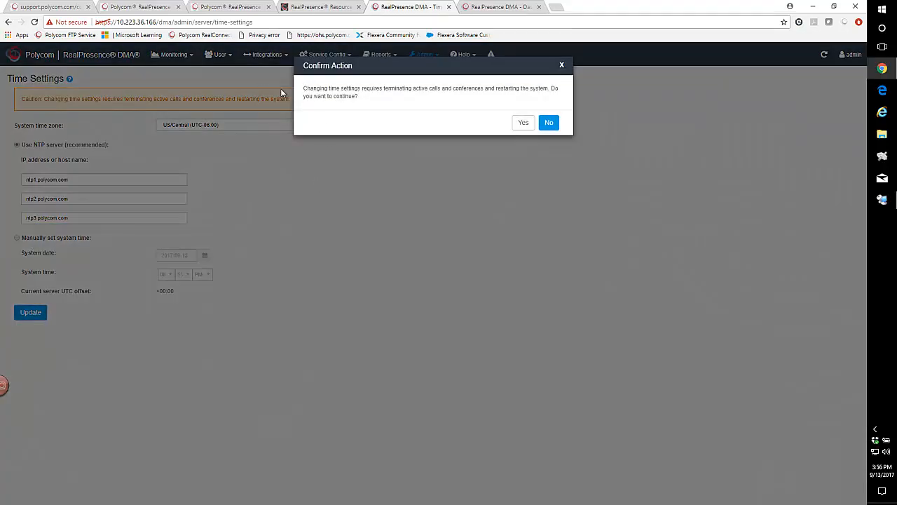
pyautogui.click(522, 122)
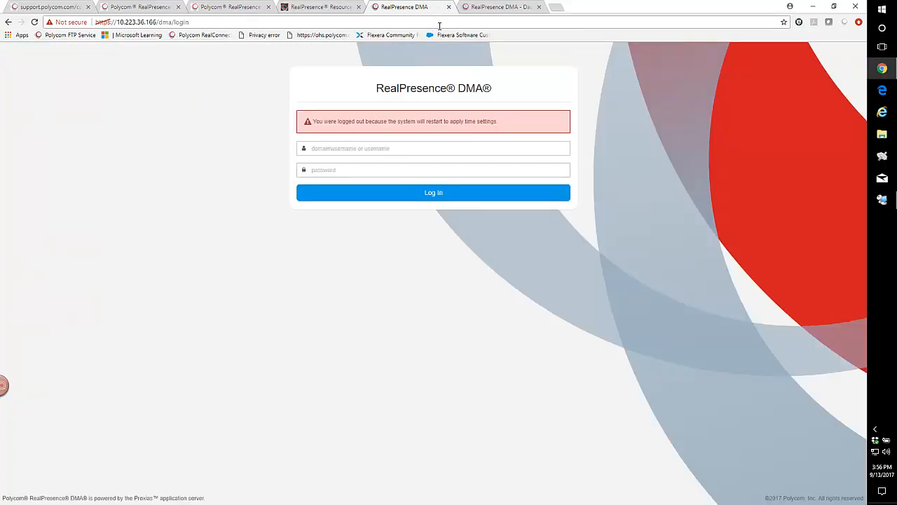
# On the 167 DMA, open Time Settings, set the time zone to US/Central (UTC-06:00) and choose NTP server time.
pyautogui.click(494, 7)
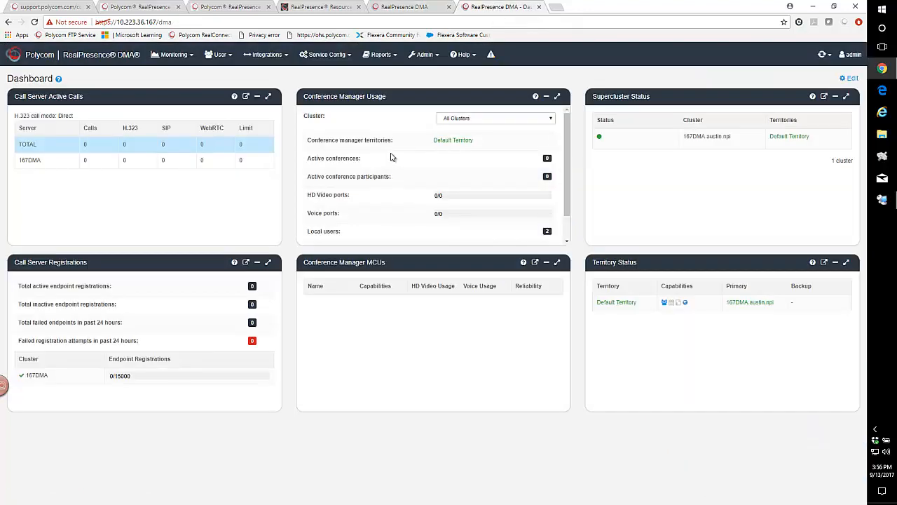
pyautogui.click(423, 55)
pyautogui.moveTo(420, 73)
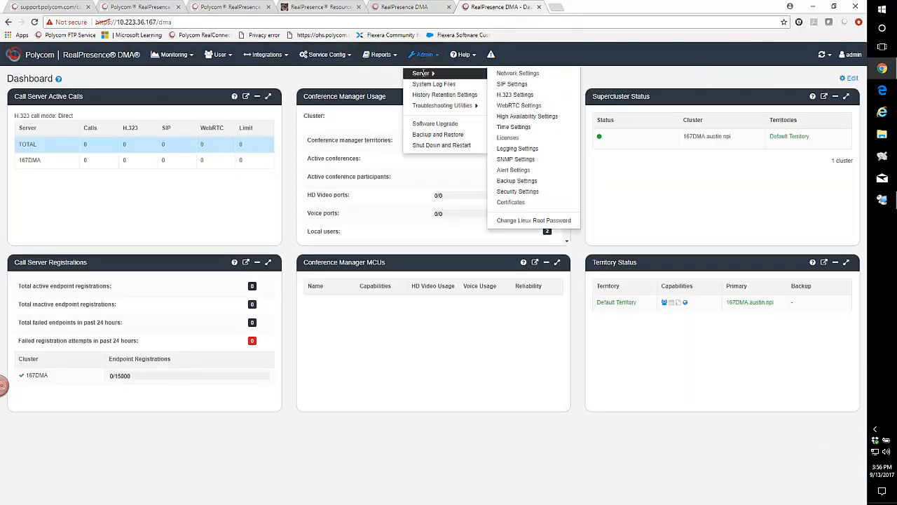
pyautogui.click(511, 128)
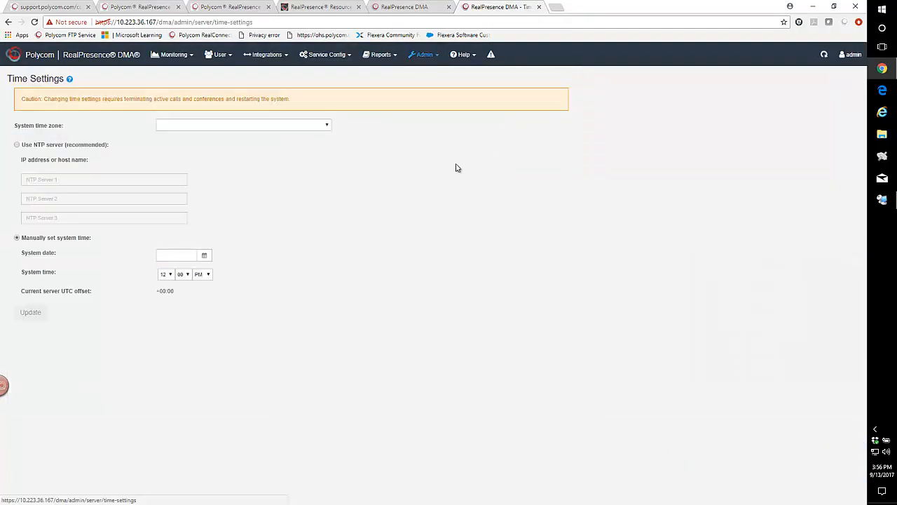
pyautogui.click(209, 126)
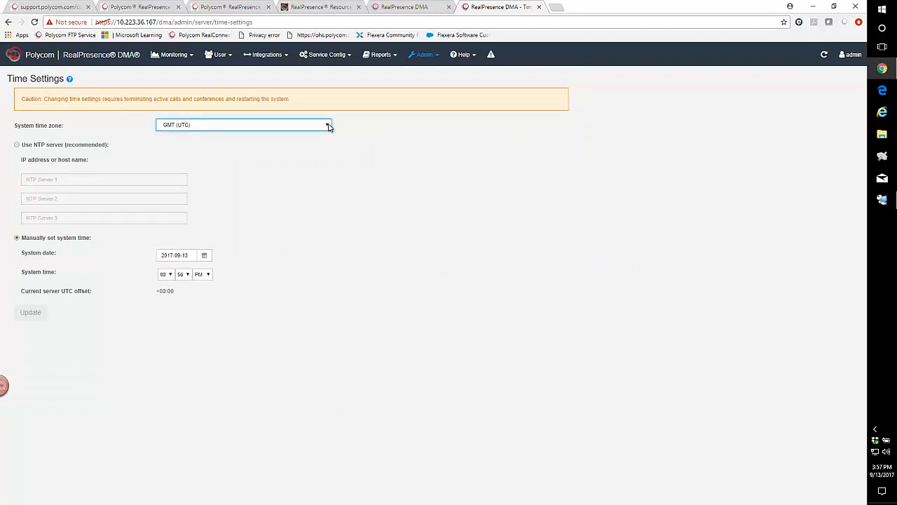
pyautogui.click(328, 126)
pyautogui.moveTo(326, 356); pyautogui.dragTo(330, 436)
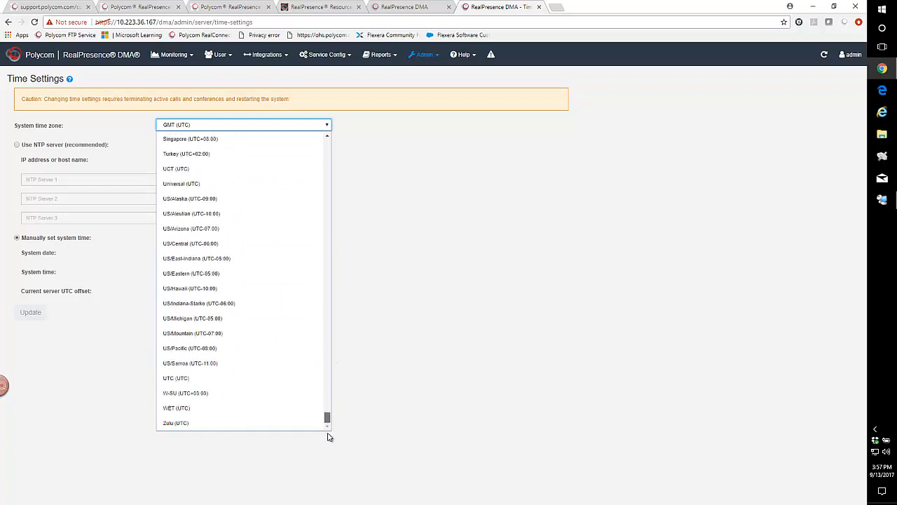
pyautogui.click(188, 245)
pyautogui.click(17, 145)
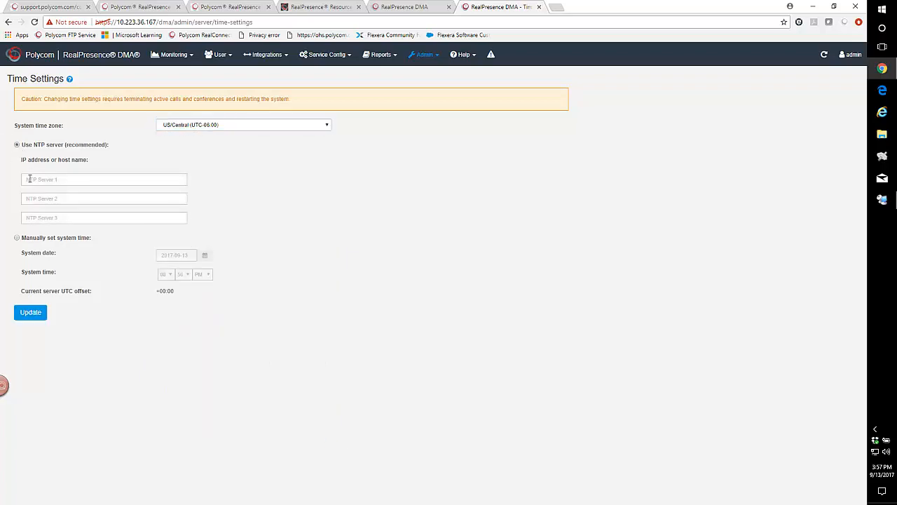
# Paste ntp1.polycom.com as the first NTP server and set the second to ntp2.polycom.com.
pyautogui.rightClick(28, 180)
pyautogui.click(53, 234)
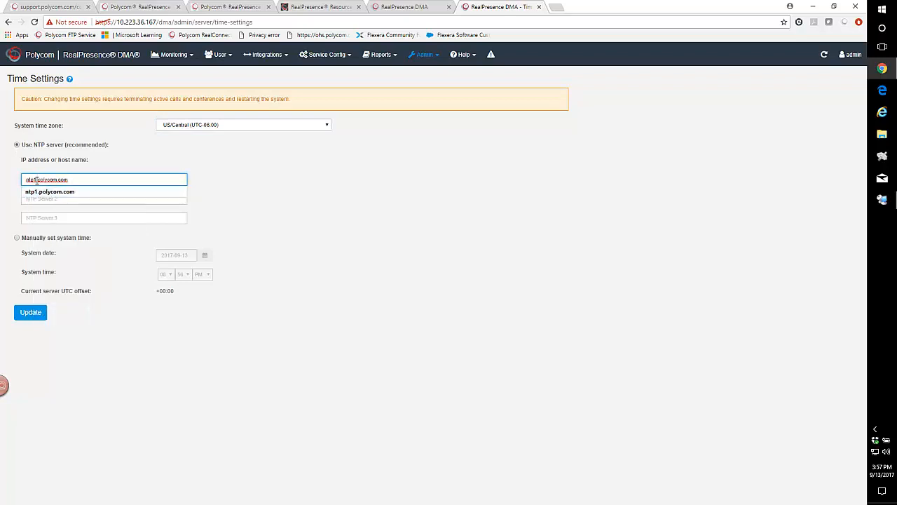
pyautogui.click(31, 200)
pyautogui.rightClick(32, 200)
pyautogui.click(56, 255)
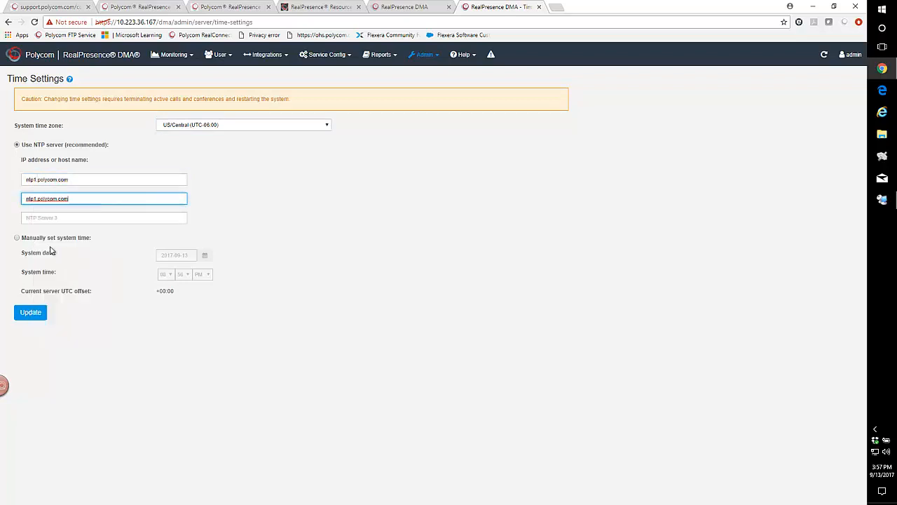
pyautogui.click(36, 199)
pyautogui.press('BackSpace')
pyautogui.write('2')
# Set the third NTP server to ntp3.polycom.com, then update the time settings and confirm the restart.
pyautogui.click(28, 217)
pyautogui.rightClick(28, 217)
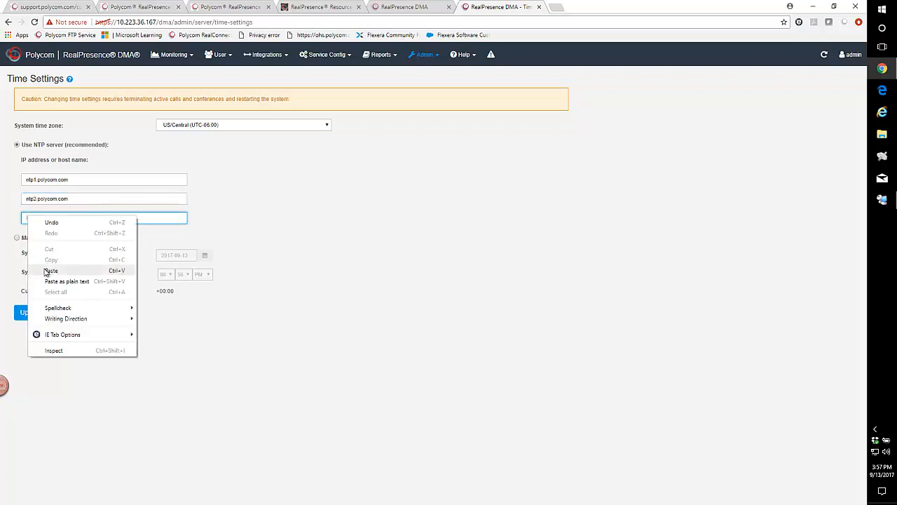
pyautogui.click(49, 270)
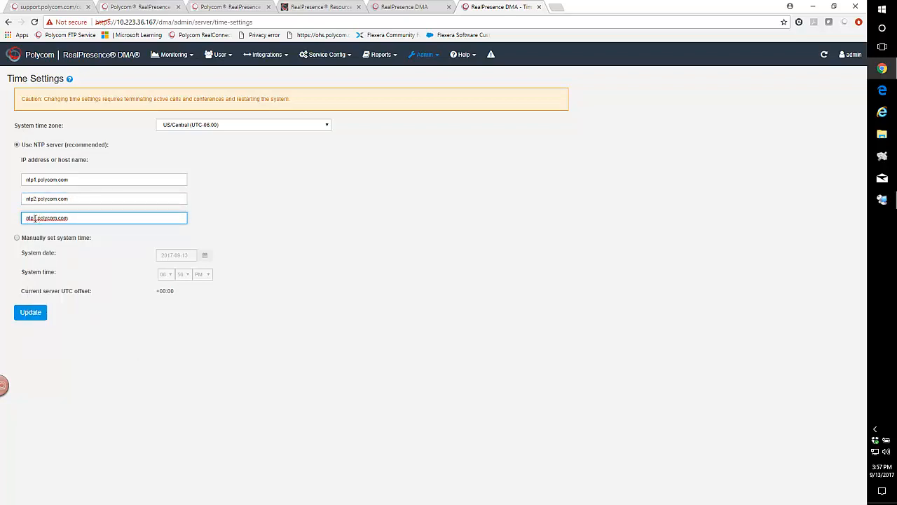
pyautogui.click(36, 218)
pyautogui.press('BackSpace')
pyautogui.write('3')
pyautogui.click(26, 314)
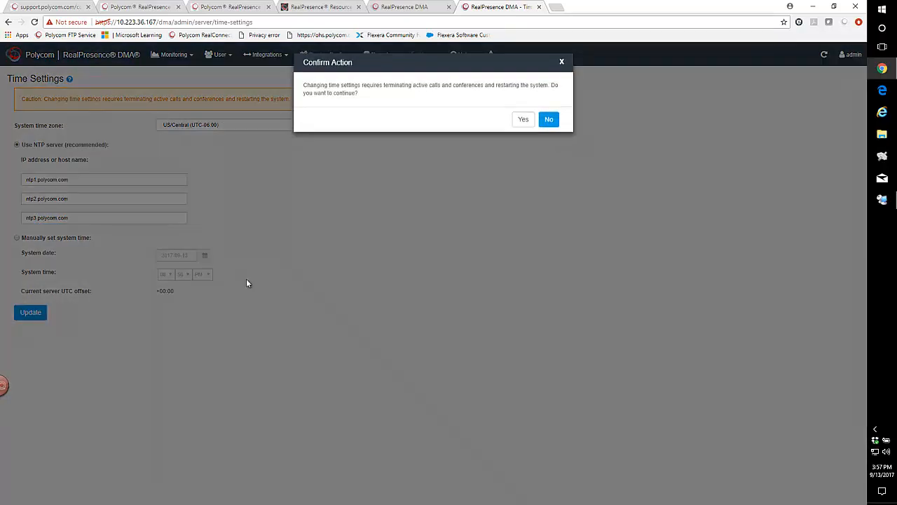
pyautogui.click(524, 122)
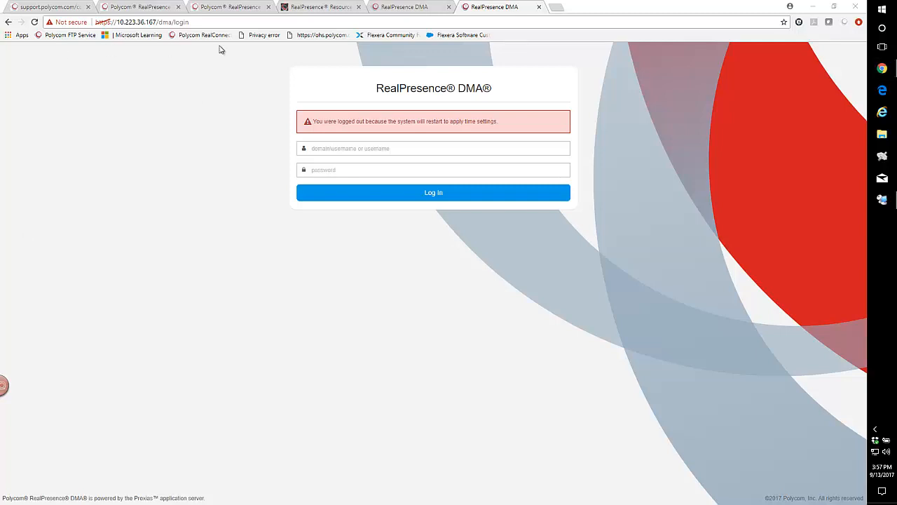
# Log in to the RealPresence Resource Manager as admin with the account password, re-entering it after the failed attempt.
pyautogui.click(317, 7)
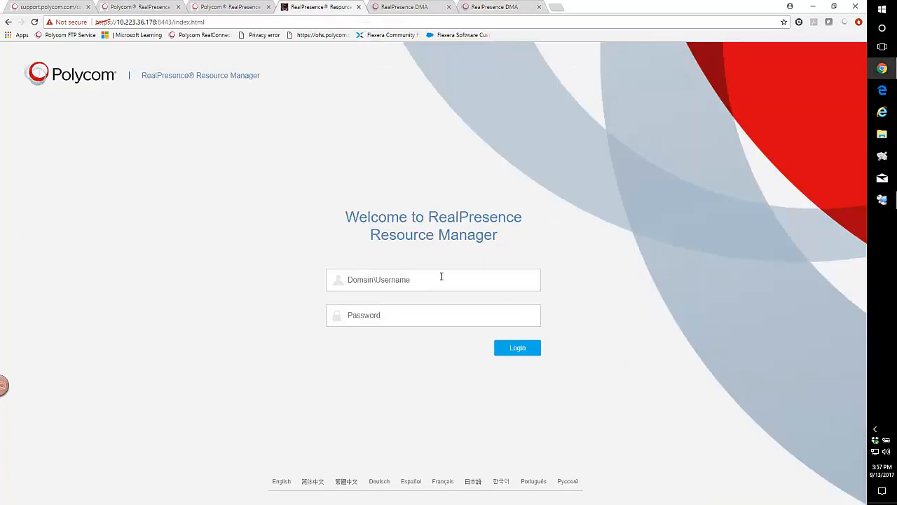
pyautogui.click(371, 287)
pyautogui.write('adm')
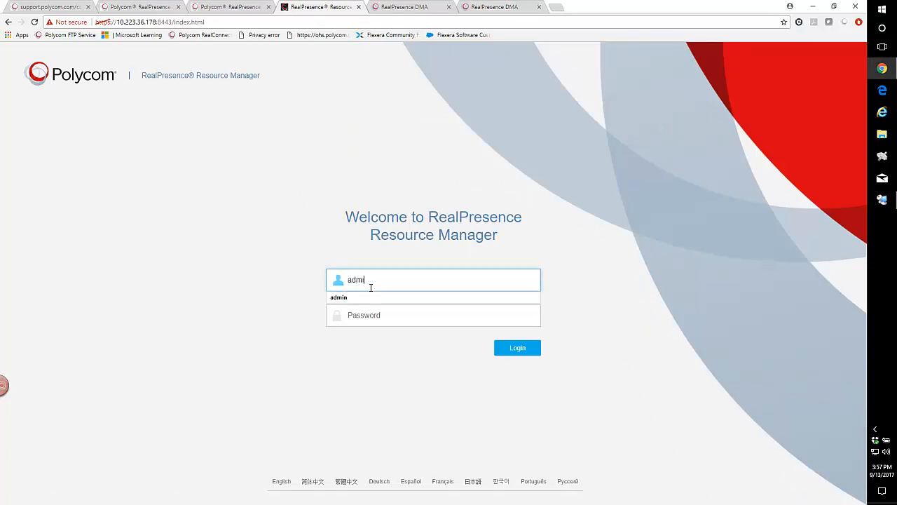
pyautogui.write('in')
pyautogui.press('Tab')
pyautogui.write('••')
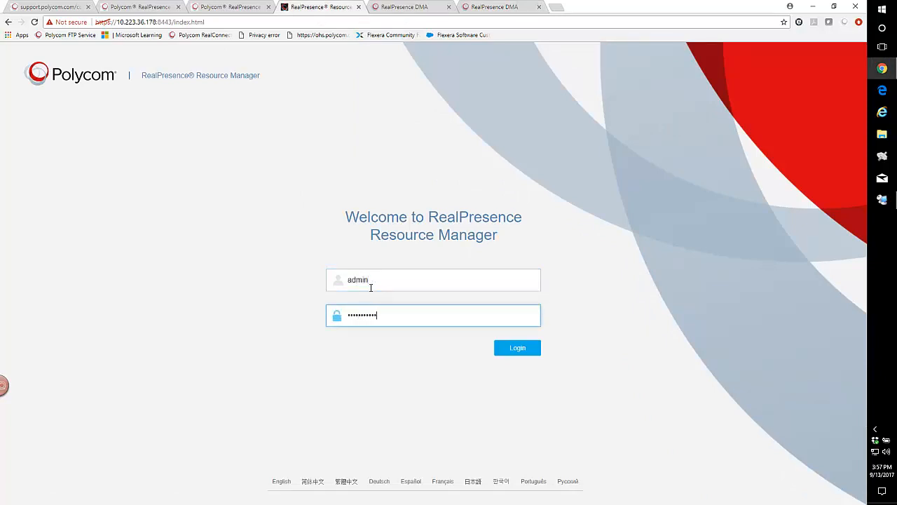
pyautogui.press('Return')
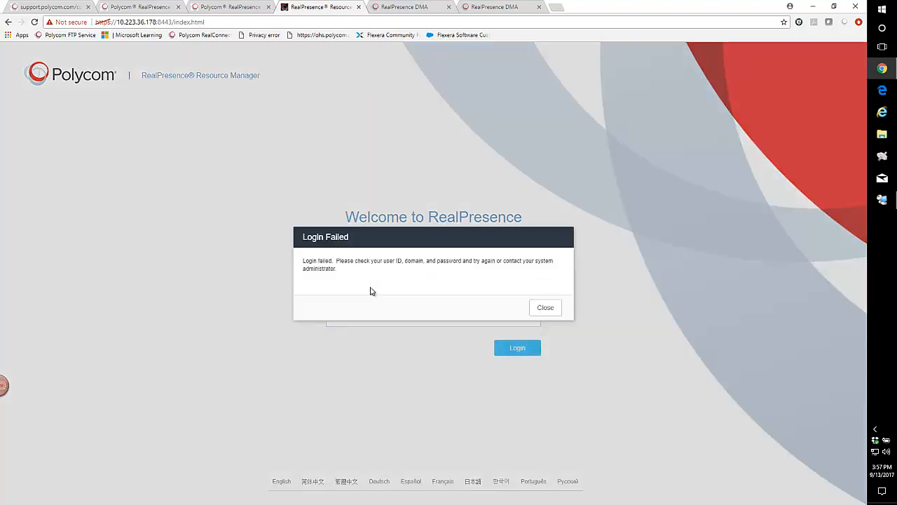
pyautogui.click(545, 307)
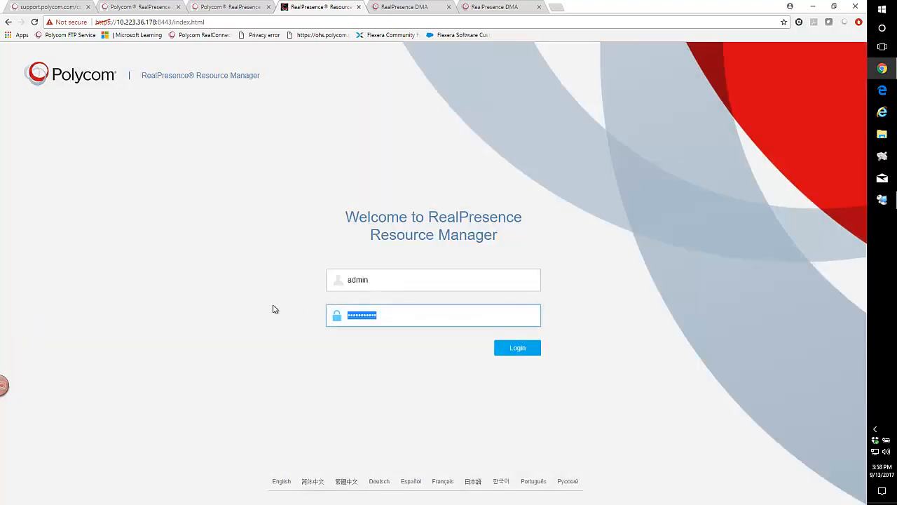
pyautogui.write('•')
pyautogui.press('Return')
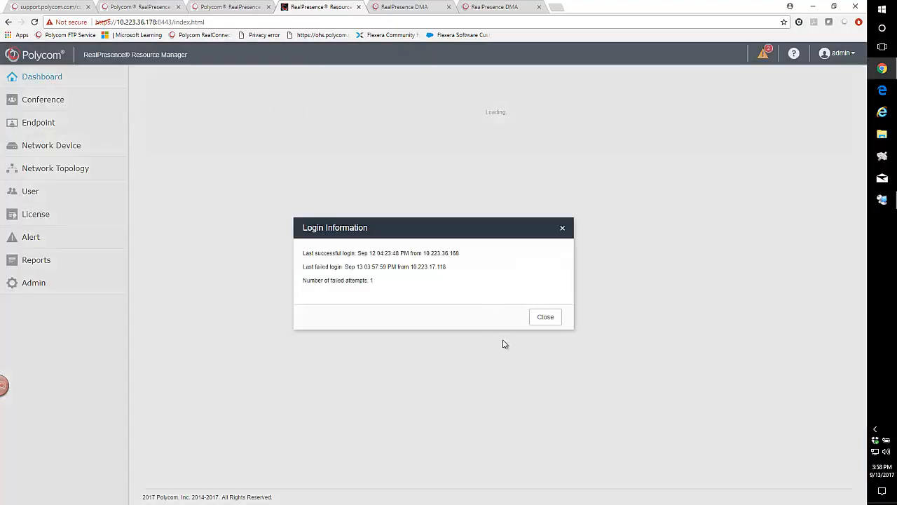
pyautogui.click(545, 321)
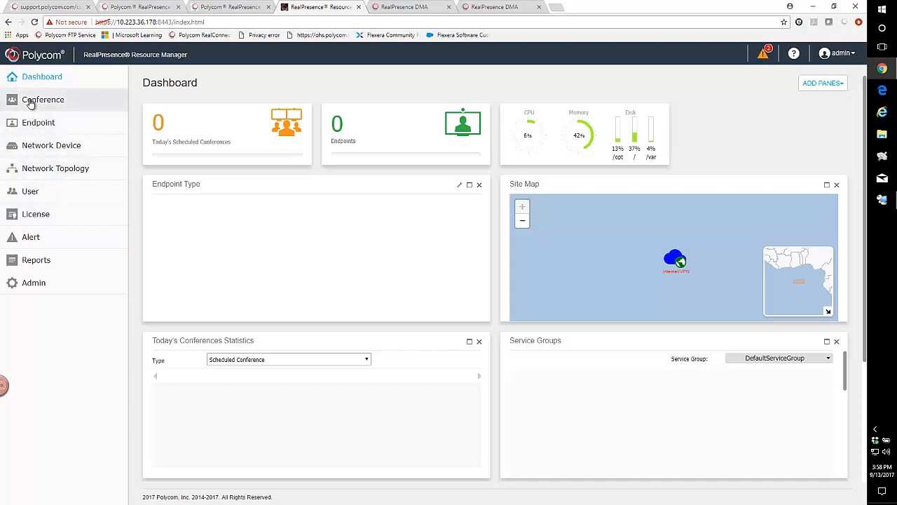
# Open Admin System Time and extend the NTP server list to ntp1.polycom.com ntp2.polycom.com ntp3.polycom.com.
pyautogui.click(30, 284)
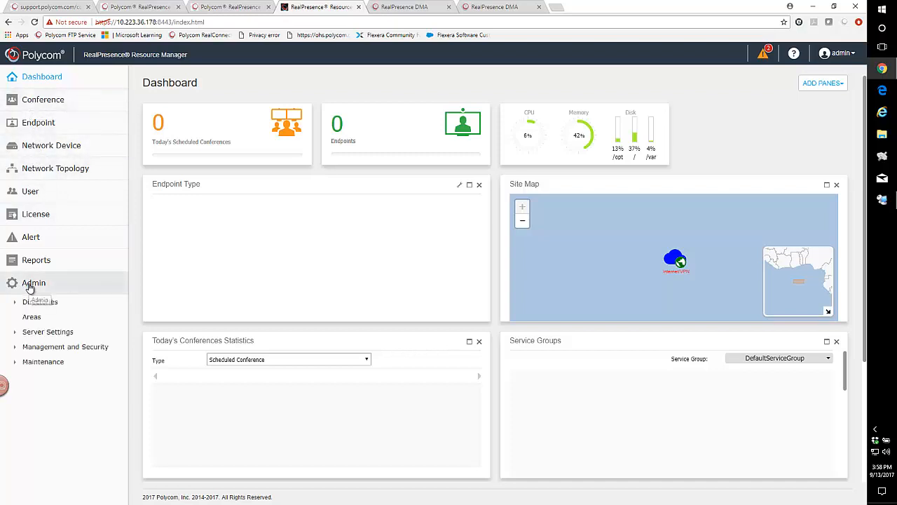
pyautogui.click(18, 335)
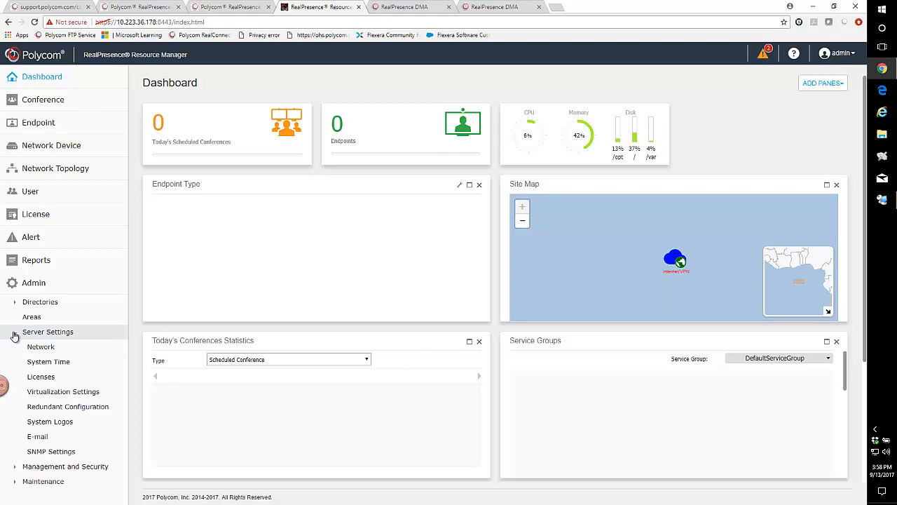
pyautogui.click(44, 365)
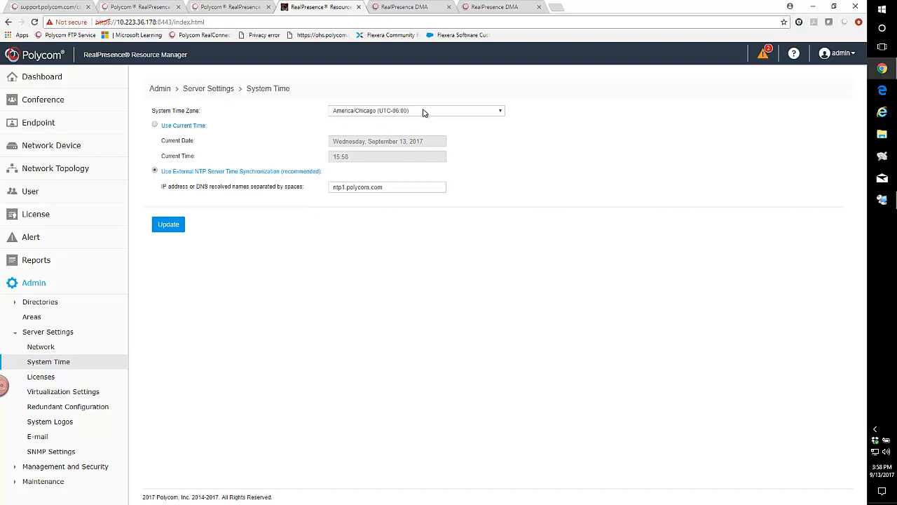
pyautogui.click(385, 186)
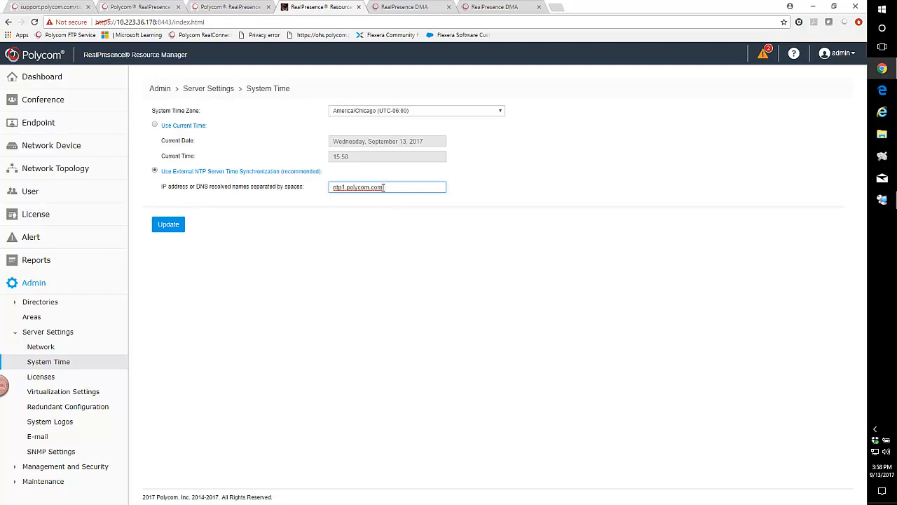
pyautogui.write('ntp2.polycom.com')
pyautogui.press('BackSpace')
pyautogui.write('2')
pyautogui.click(436, 190)
pyautogui.write('ntp1.polycom.com')
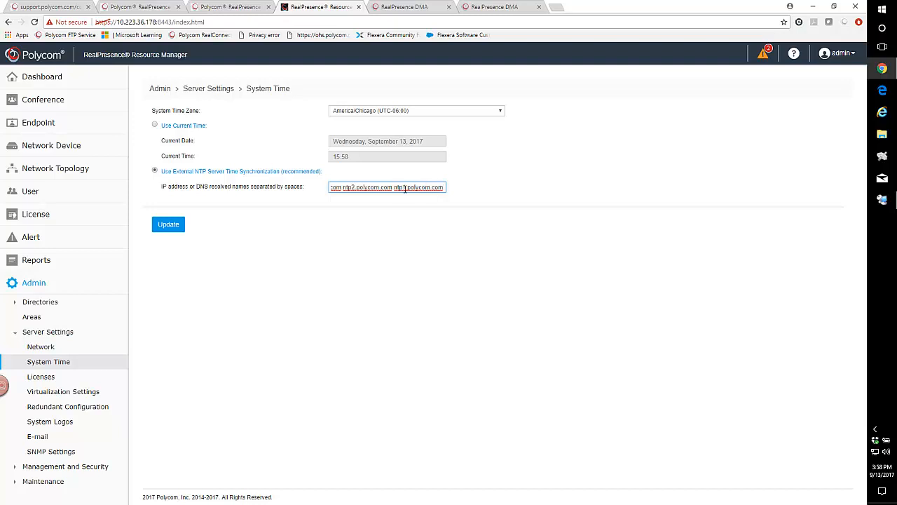
pyautogui.press('BackSpace')
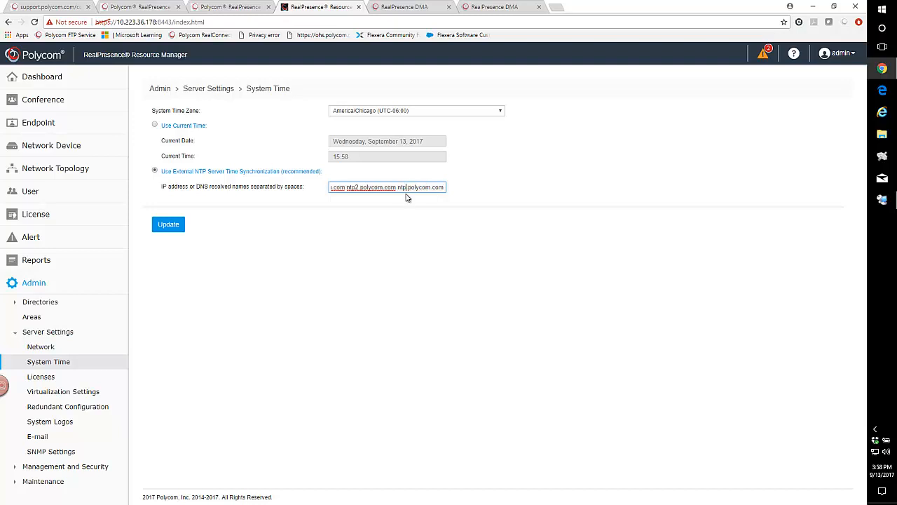
pyautogui.write('3')
# Update the Resource Manager time settings and confirm the server restart.
pyautogui.moveTo(417, 187); pyautogui.dragTo(262, 191)
pyautogui.click(354, 220)
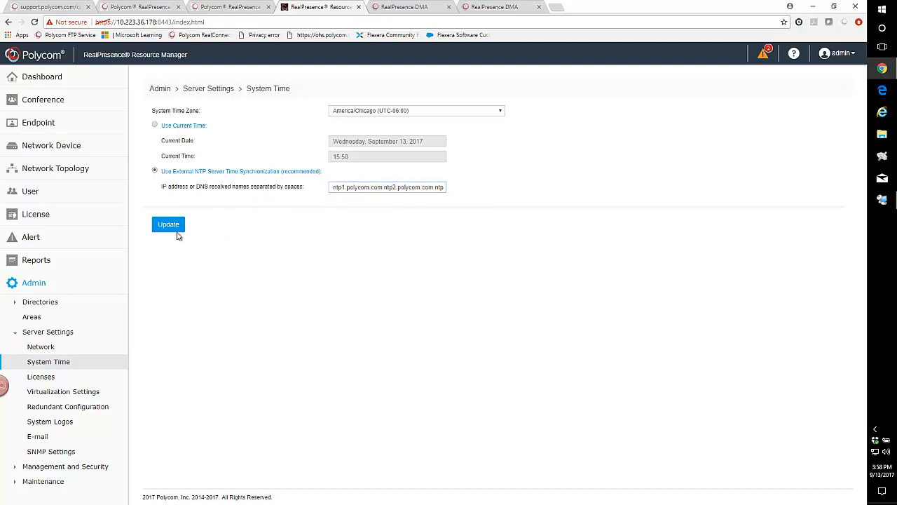
pyautogui.click(167, 225)
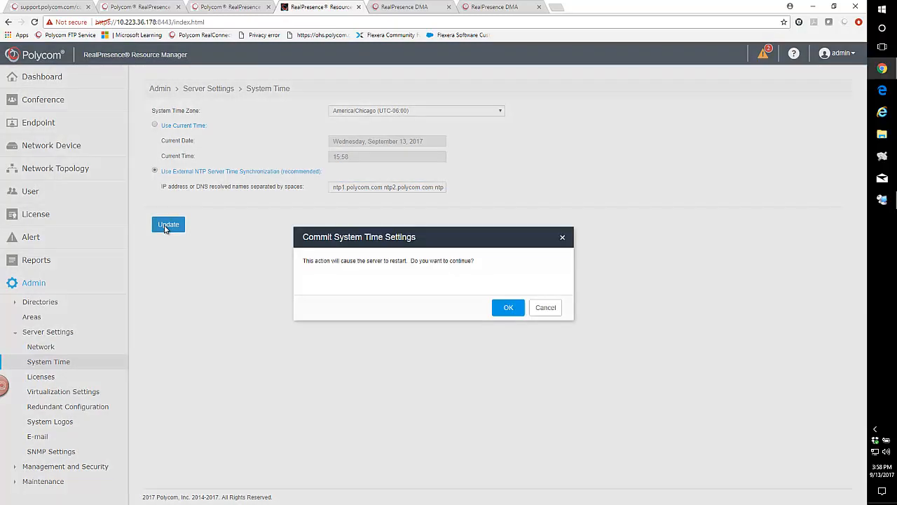
pyautogui.click(510, 312)
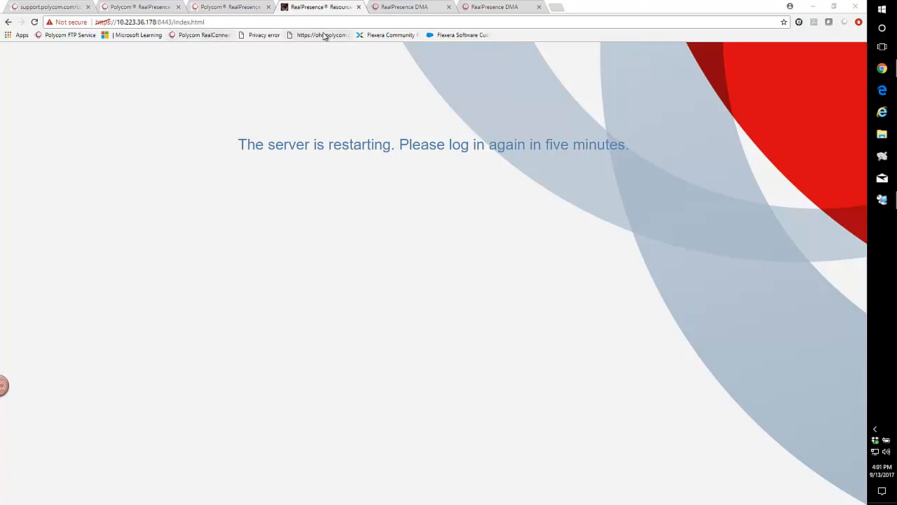
# Reload the DMA login pages and sign in to the 166 DMA as admin with the account password.
pyautogui.click(403, 7)
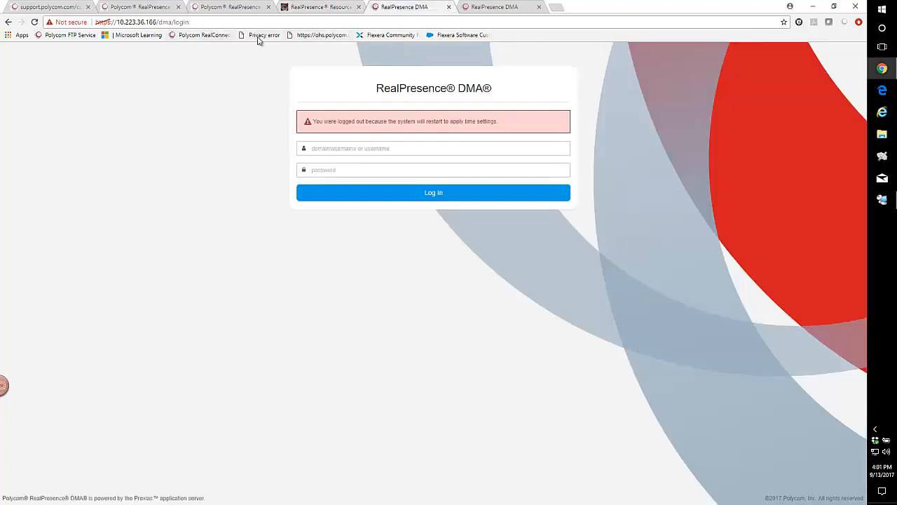
pyautogui.click(200, 22)
pyautogui.press('Return')
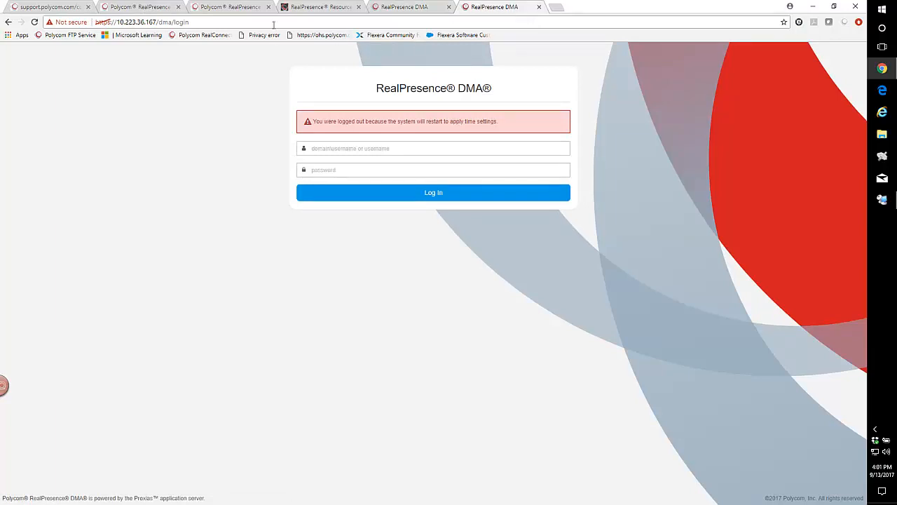
pyautogui.click(198, 23)
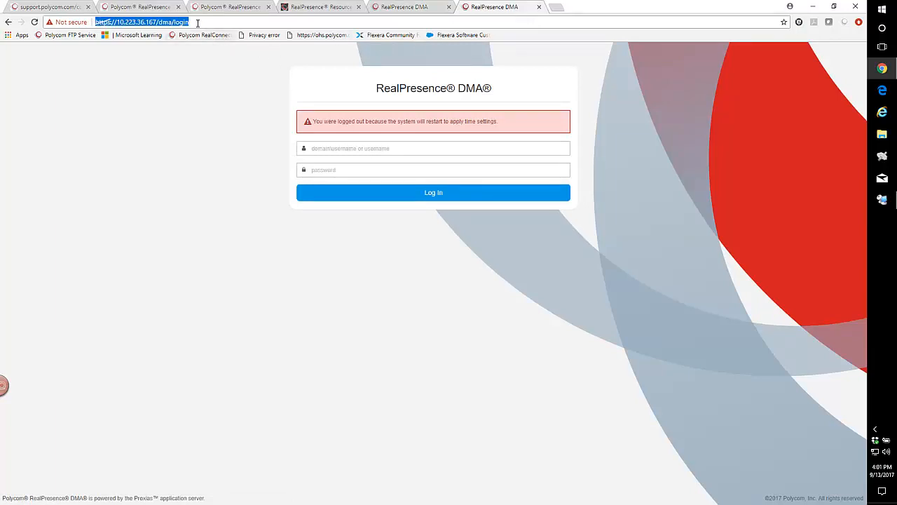
pyautogui.press('Return')
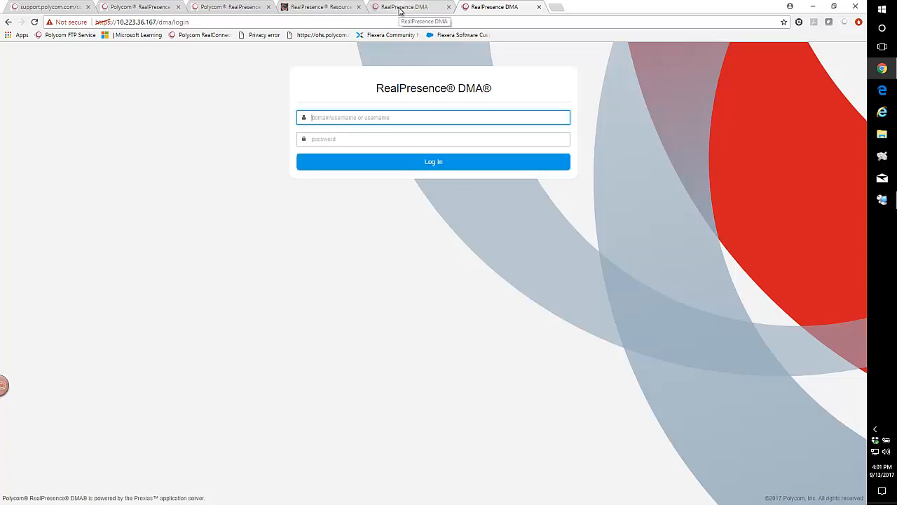
pyautogui.click(403, 7)
pyautogui.write('admin')
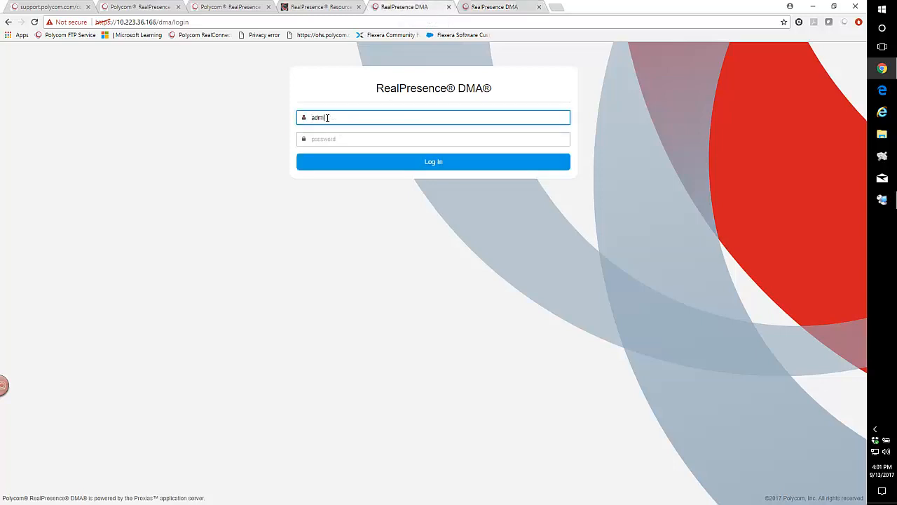
pyautogui.press('Tab')
pyautogui.write('a')
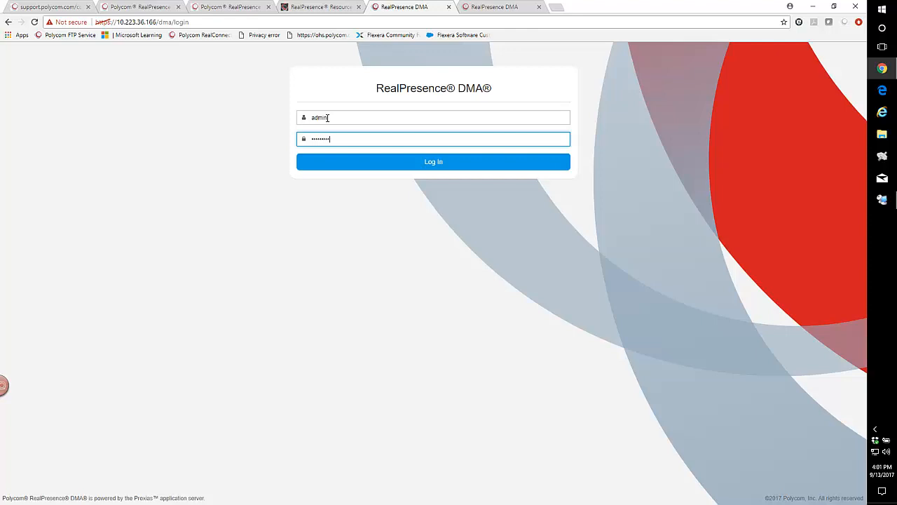
pyautogui.click(401, 162)
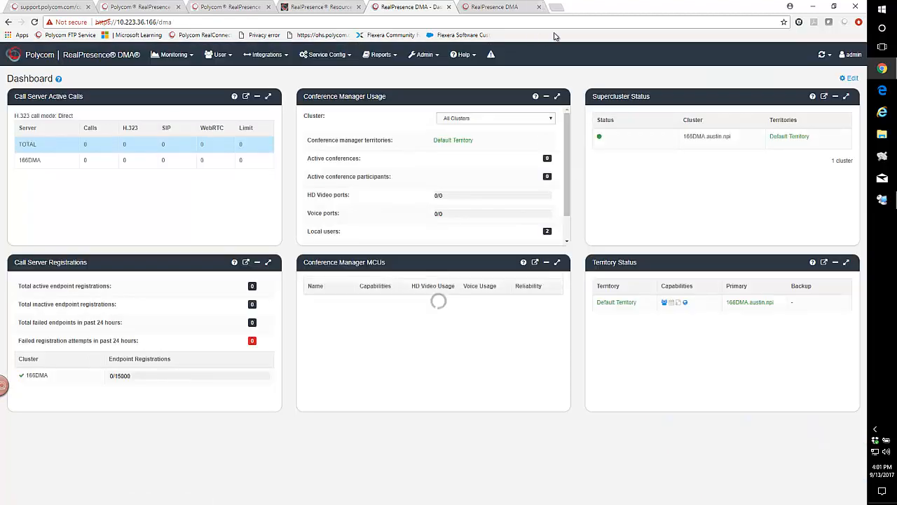
# Sign in to the 167 DMA as admin with the account password.
pyautogui.click(494, 7)
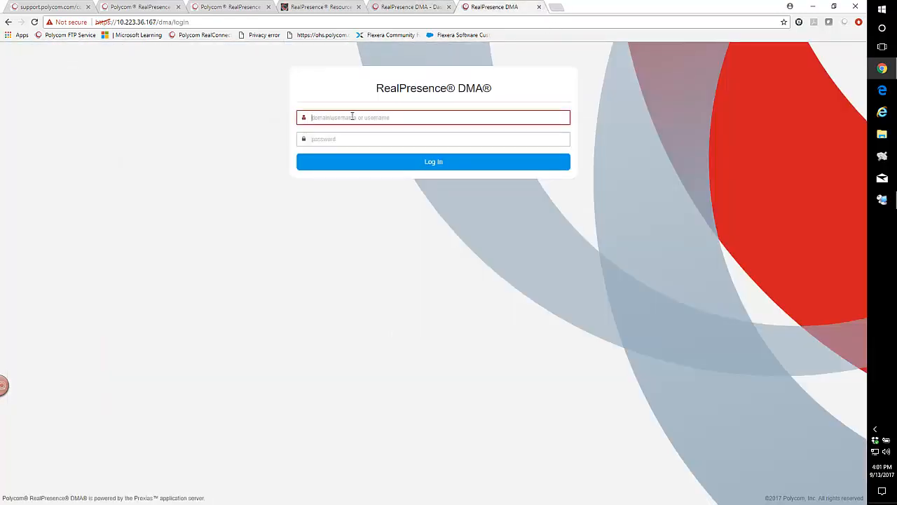
pyautogui.write('admin')
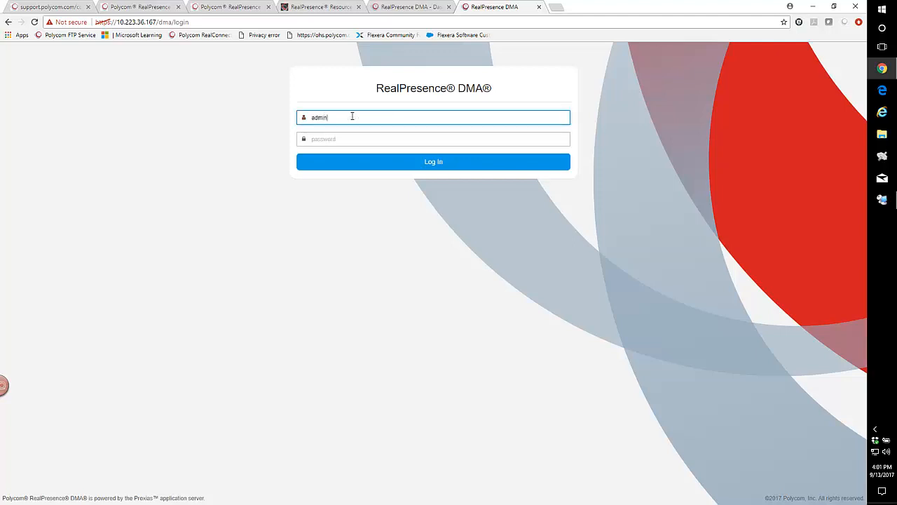
pyautogui.press('Tab')
pyautogui.write('a')
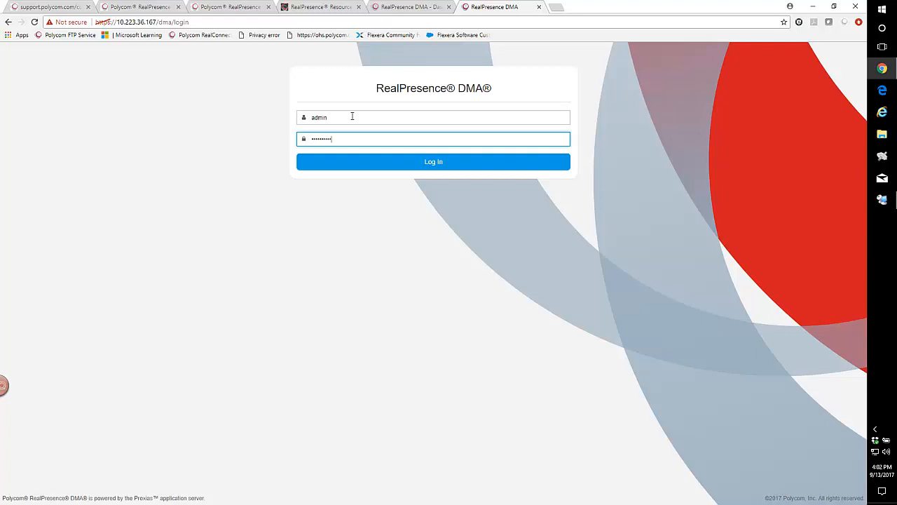
pyautogui.click(406, 162)
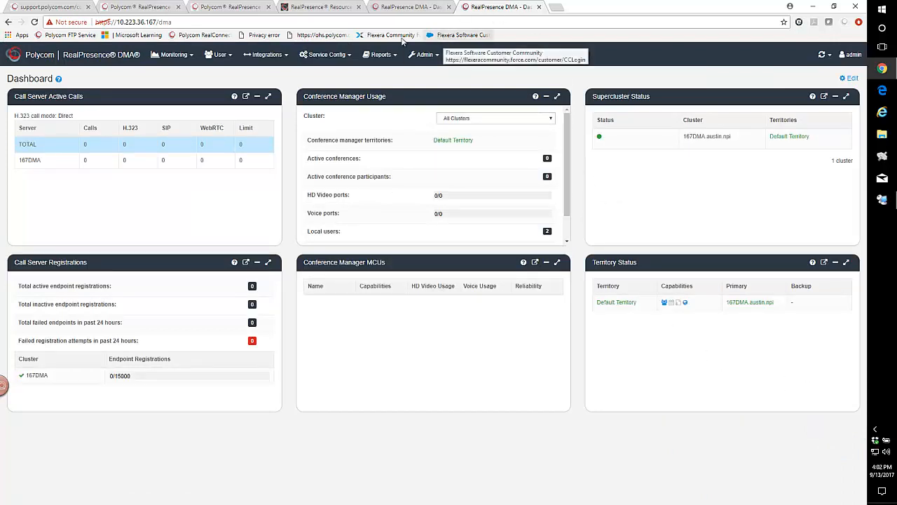
# Reload the Resource Manager page until its login page is available again after the restart.
pyautogui.click(310, 9)
pyautogui.click(212, 24)
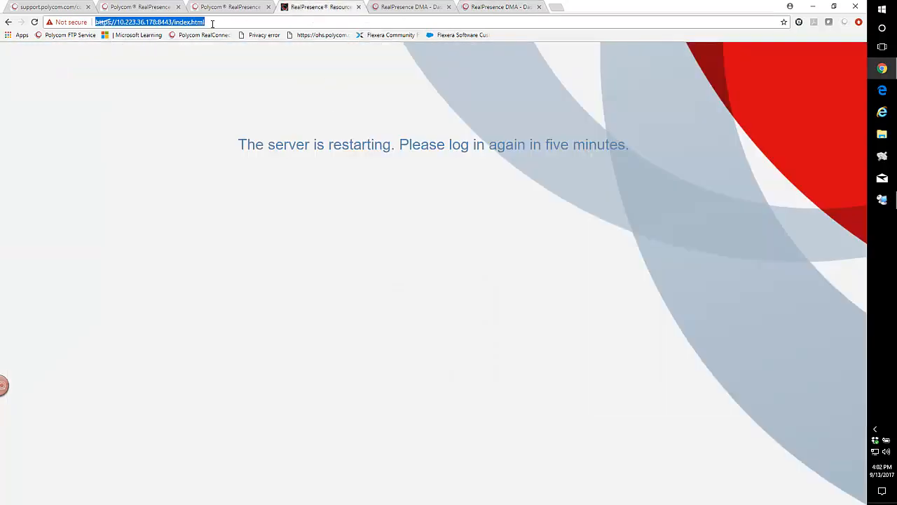
pyautogui.press('Return')
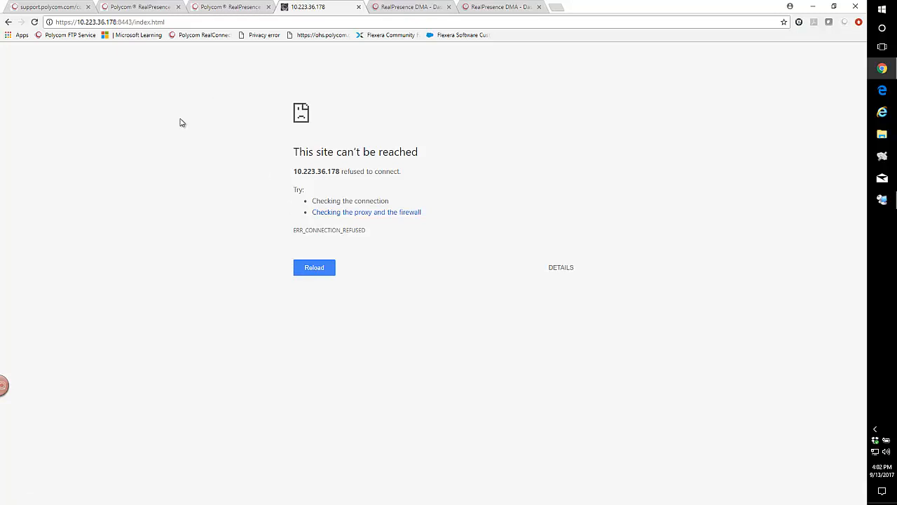
pyautogui.click(315, 268)
pyautogui.click(170, 21)
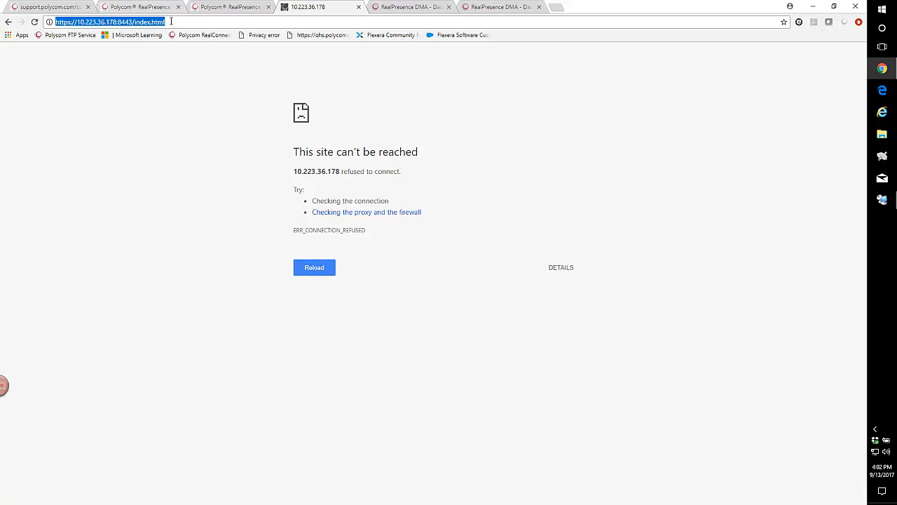
pyautogui.click(170, 21)
pyautogui.press('Return')
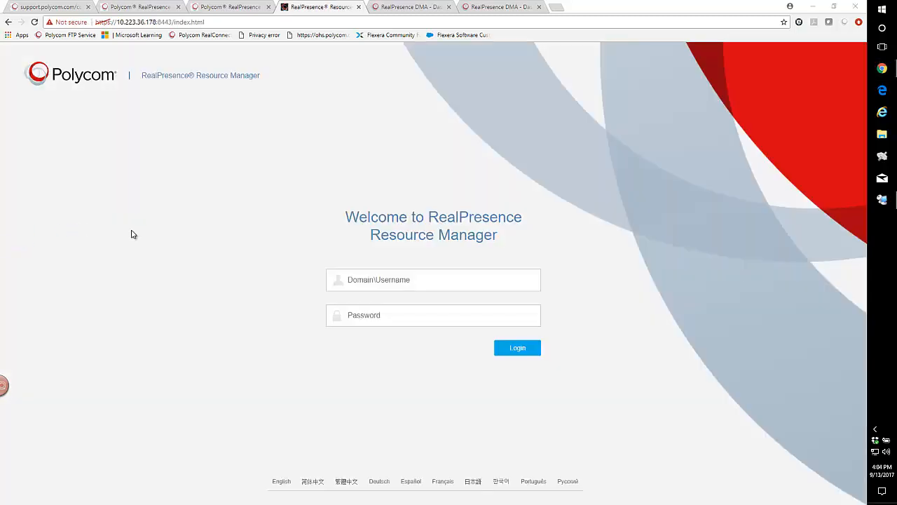
# Log in to the Resource Manager again as admin with the account password.
pyautogui.click(357, 281)
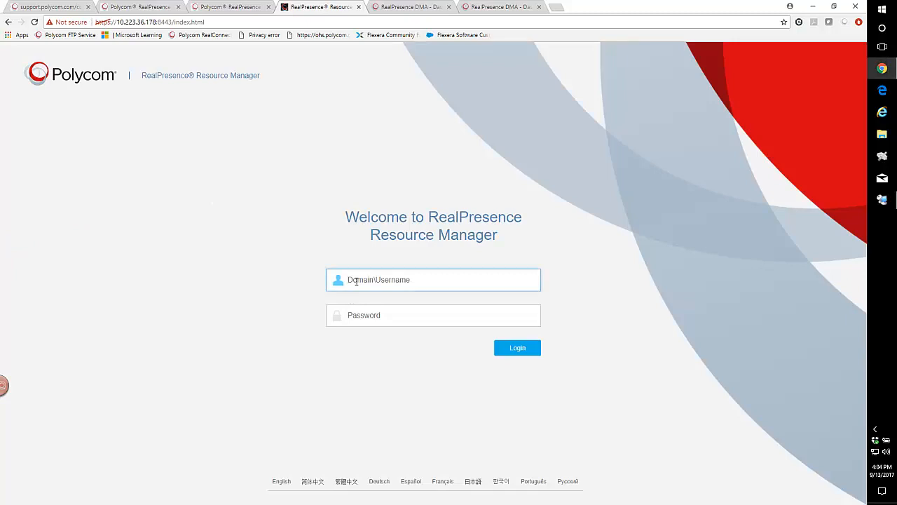
pyautogui.write('admin')
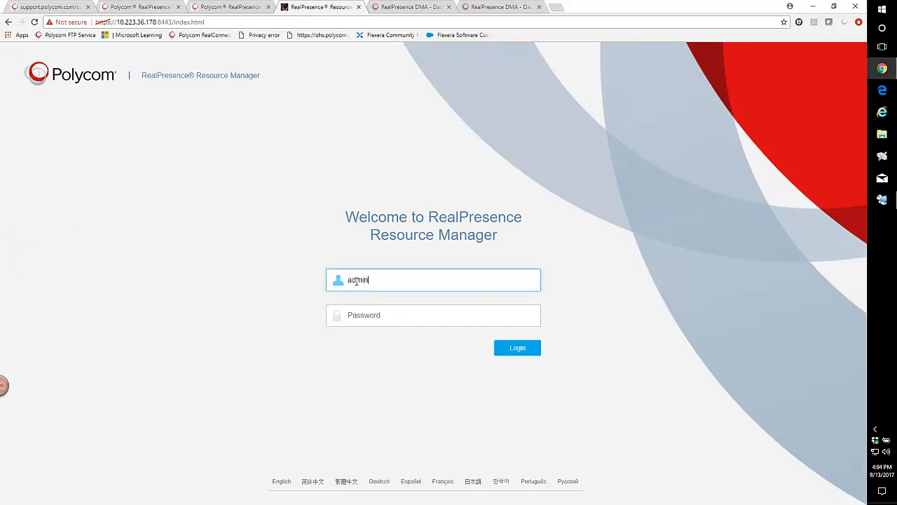
pyautogui.press('Tab')
pyautogui.write('•')
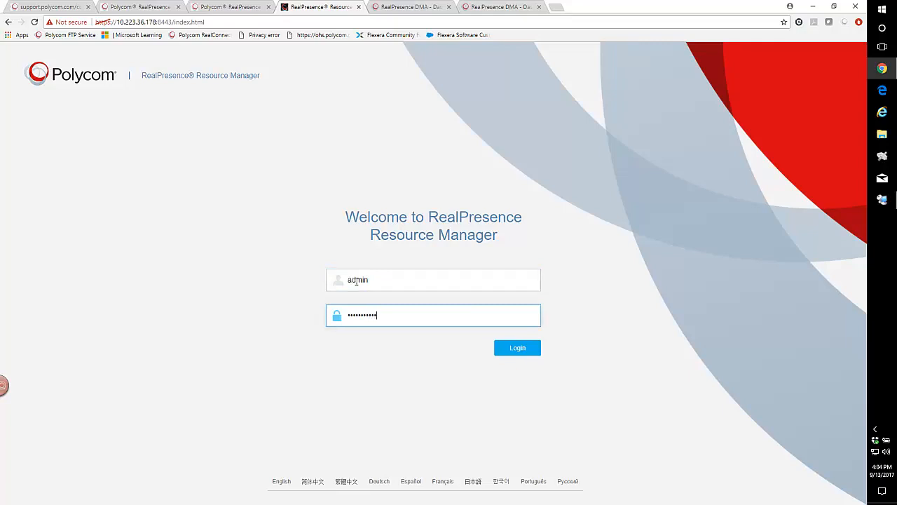
pyautogui.press('Return')
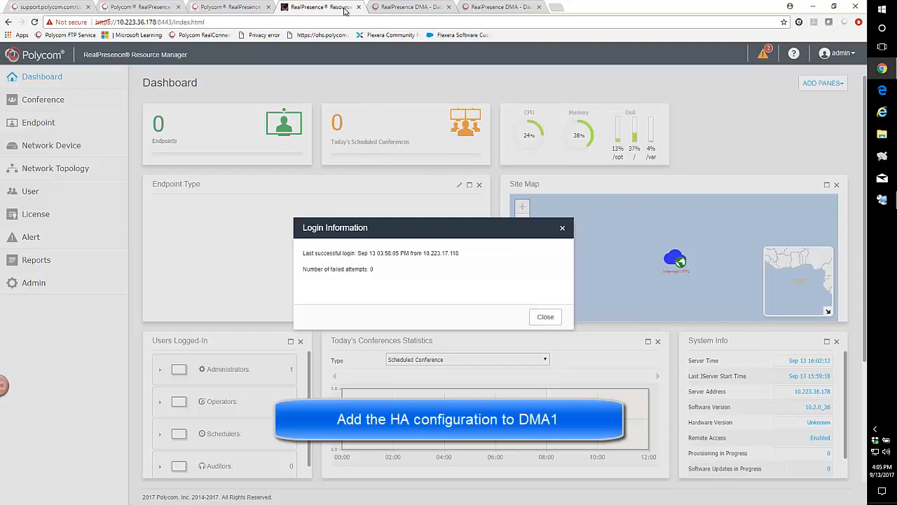
# On the 166 DMA, open High Availability Settings, enable High Availability and mark eth0 as an HA link.
pyautogui.click(391, 9)
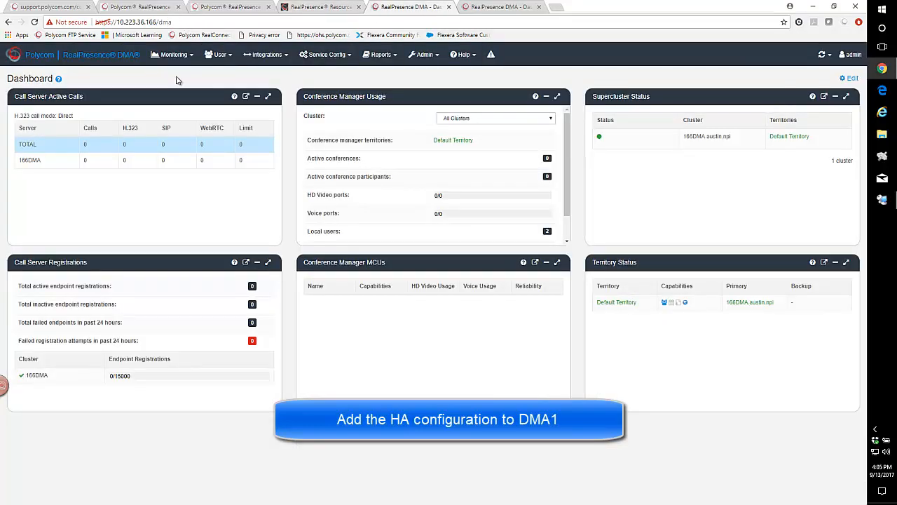
pyautogui.click(425, 57)
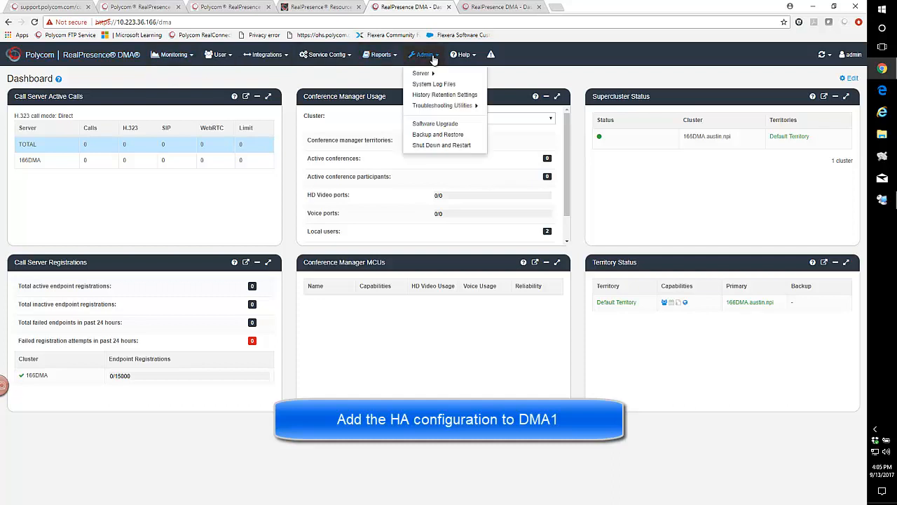
pyautogui.moveTo(427, 72)
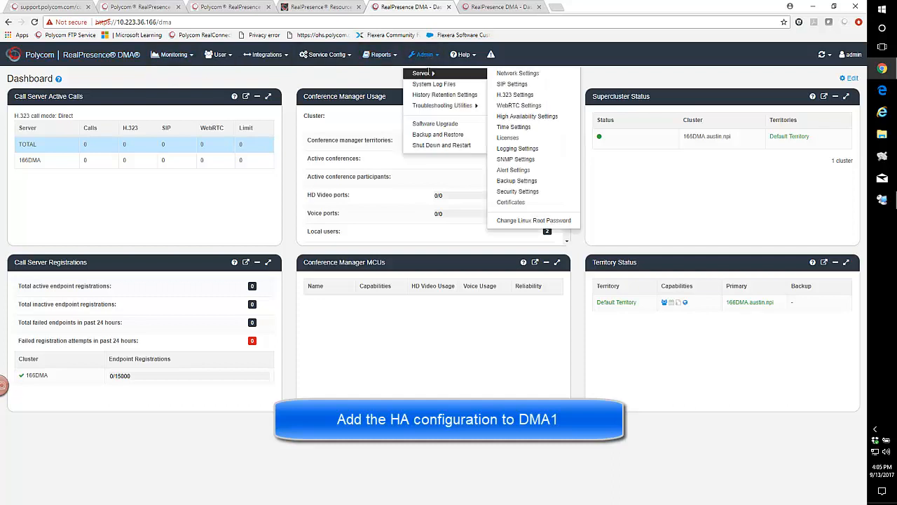
pyautogui.click(543, 120)
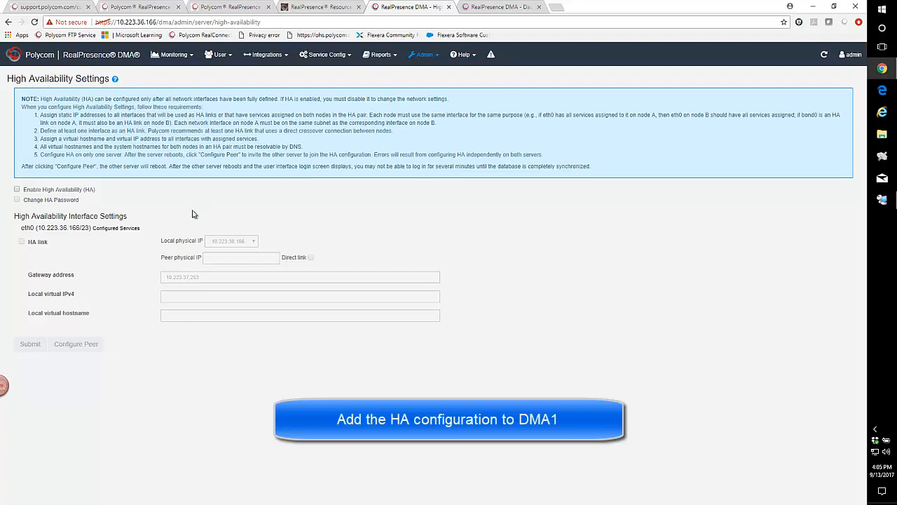
pyautogui.click(18, 190)
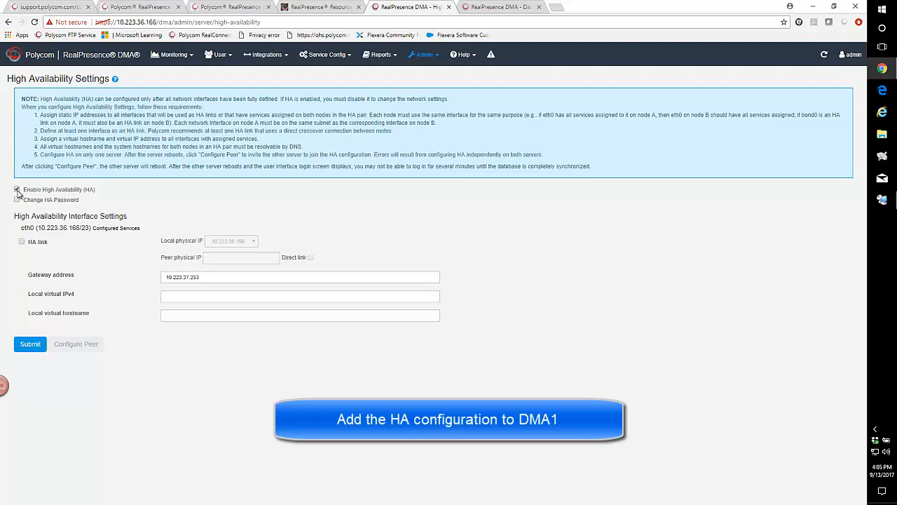
pyautogui.click(22, 242)
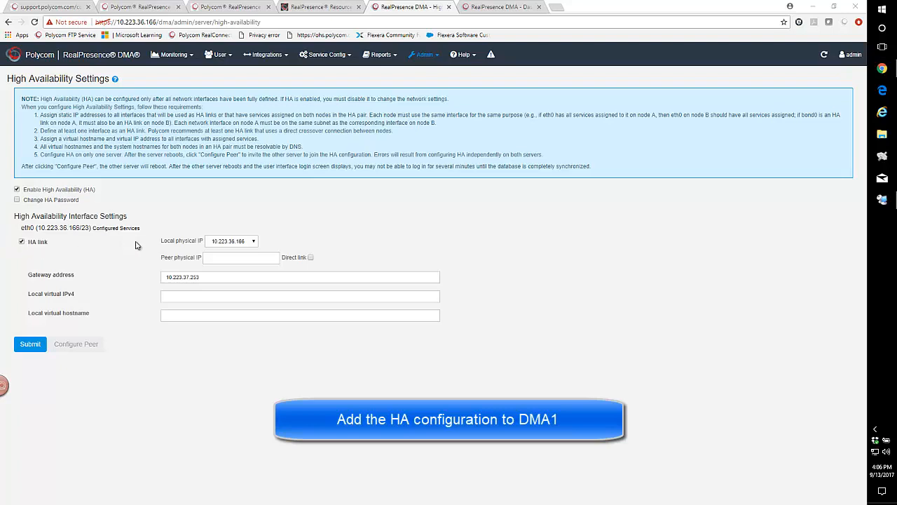
# Enter peer physical IP 10.223.36.167, local virtual IPv4 10.223.36.173 and virtual hostname vipdma.austin.npi, then submit and confirm.
pyautogui.click(220, 258)
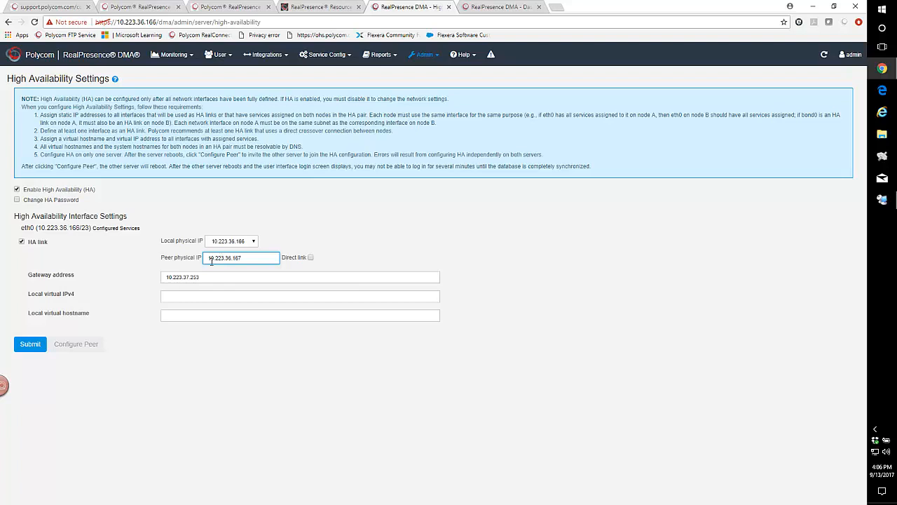
pyautogui.click(172, 298)
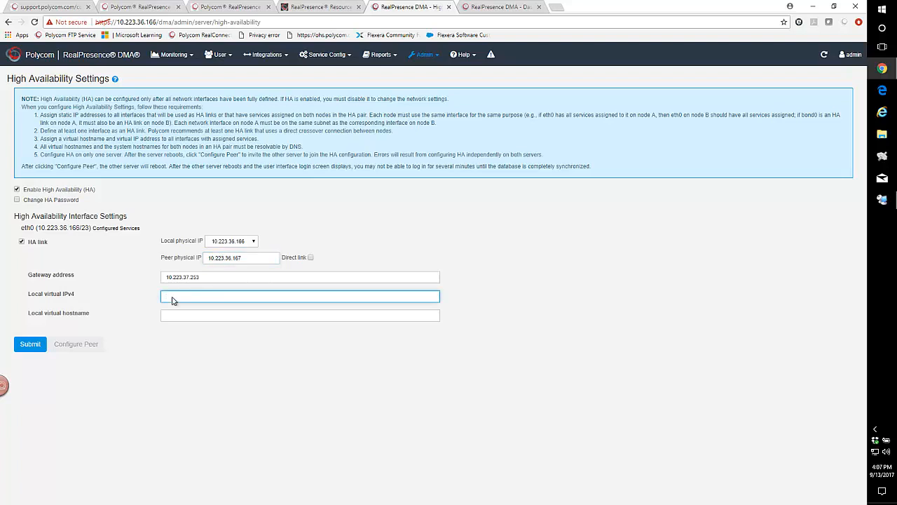
pyautogui.write('10.223.36.173')
pyautogui.click(170, 318)
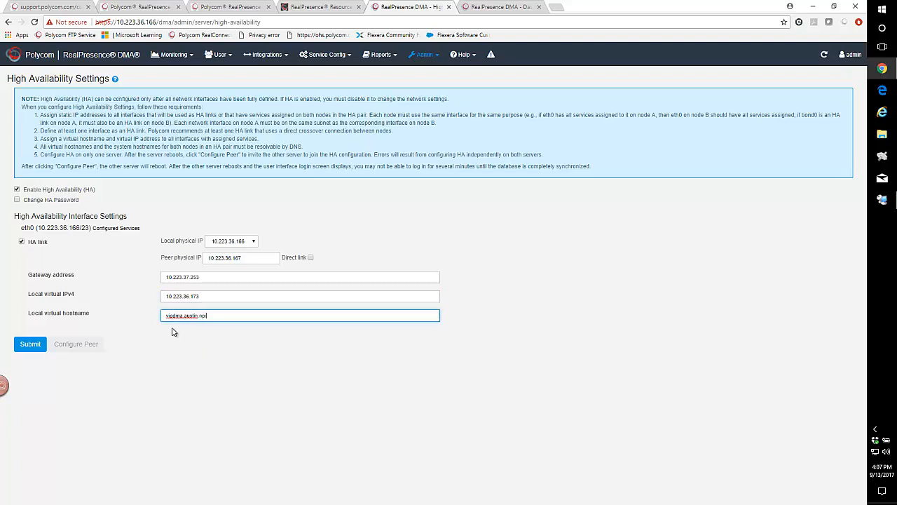
pyautogui.click(32, 349)
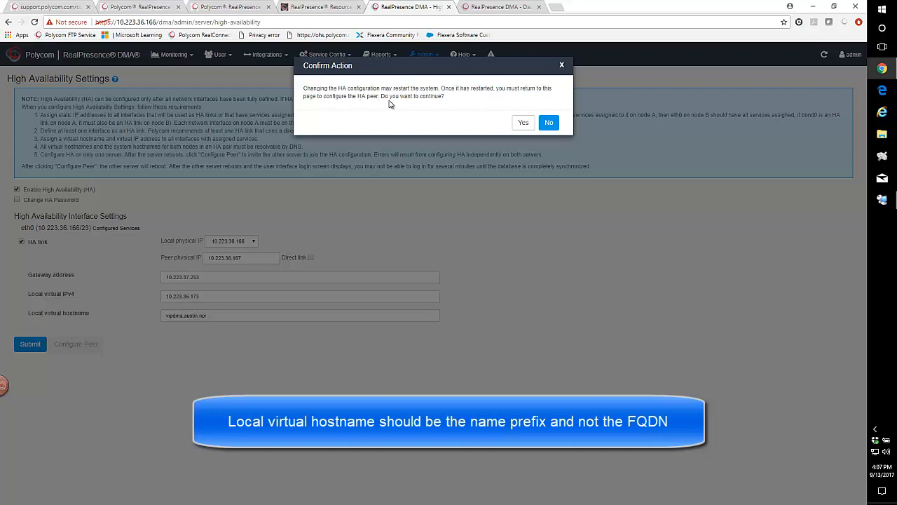
pyautogui.click(522, 123)
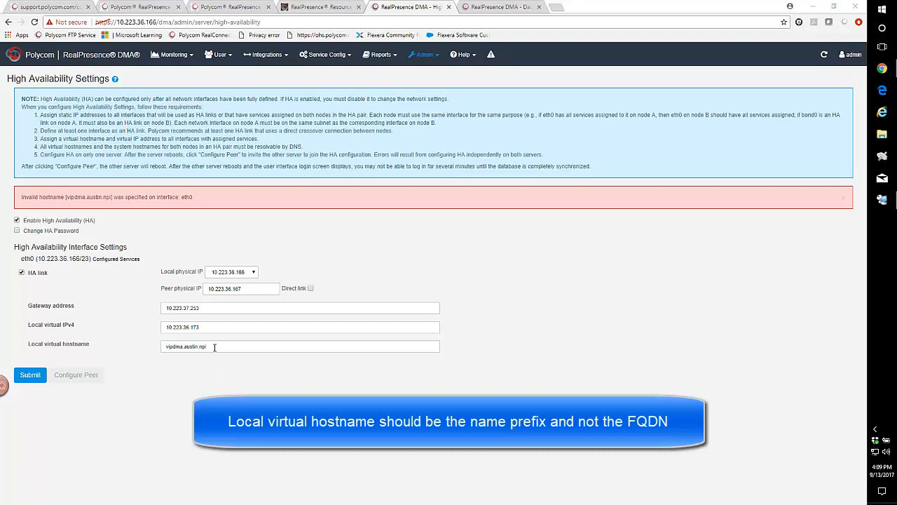
# Change the local virtual hostname to vipdma and resubmit the HA settings, confirming the restart.
pyautogui.click(215, 350)
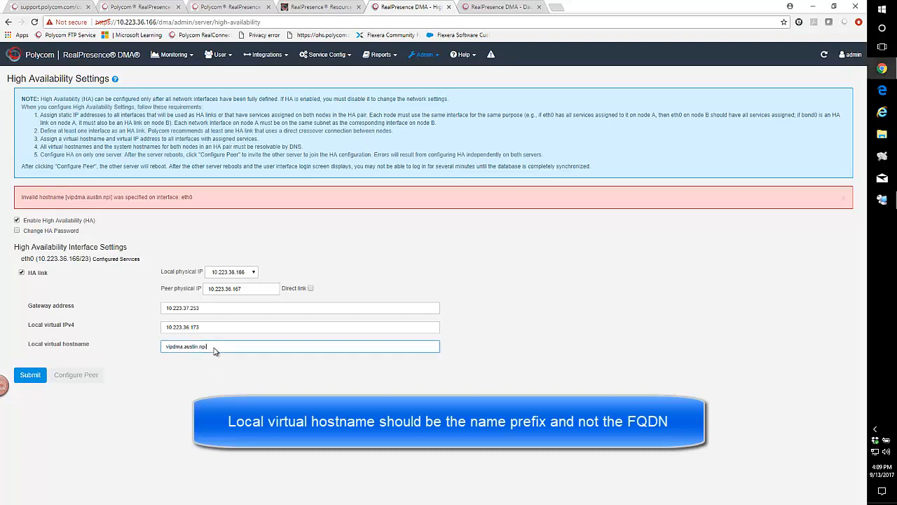
pyautogui.click(213, 347)
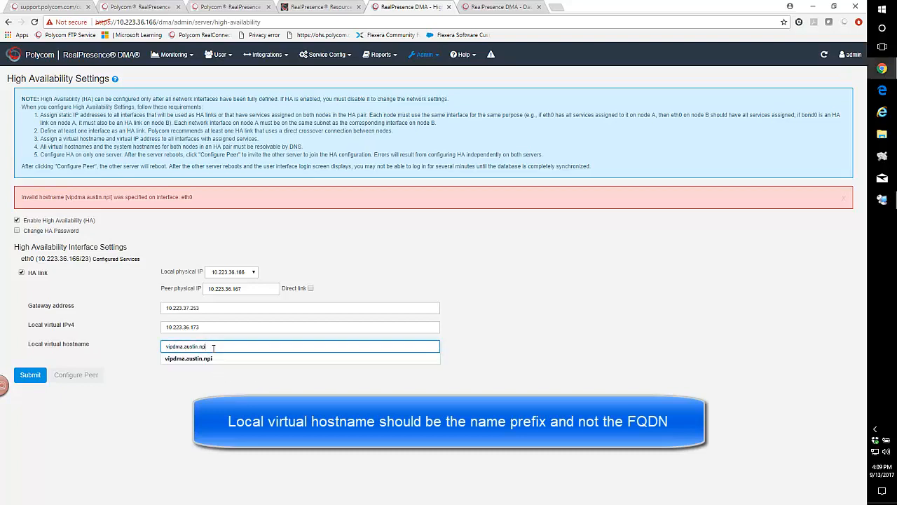
pyautogui.press('BackSpace')
pyautogui.press('BackSpace')
pyautogui.press('BackSpace')
pyautogui.press('BackSpace')
pyautogui.press('BackSpace')
pyautogui.press('BackSpace')
pyautogui.press('BackSpace')
pyautogui.press('BackSpace')
pyautogui.press('BackSpace')
pyautogui.press('BackSpace')
pyautogui.press('BackSpace')
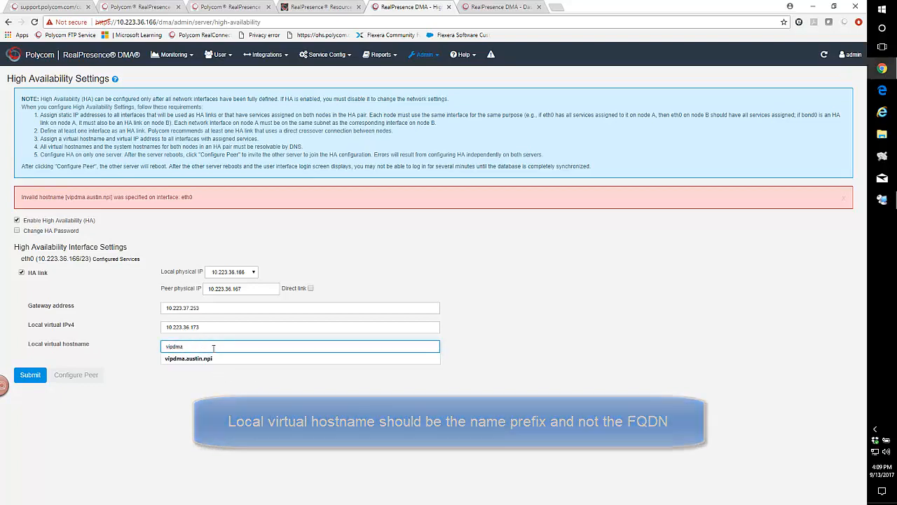
pyautogui.click(188, 405)
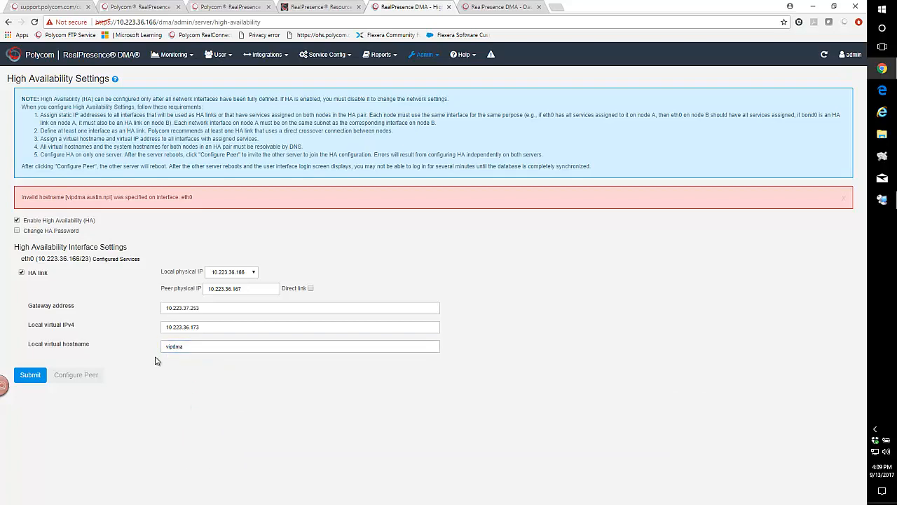
pyautogui.click(31, 375)
pyautogui.click(523, 123)
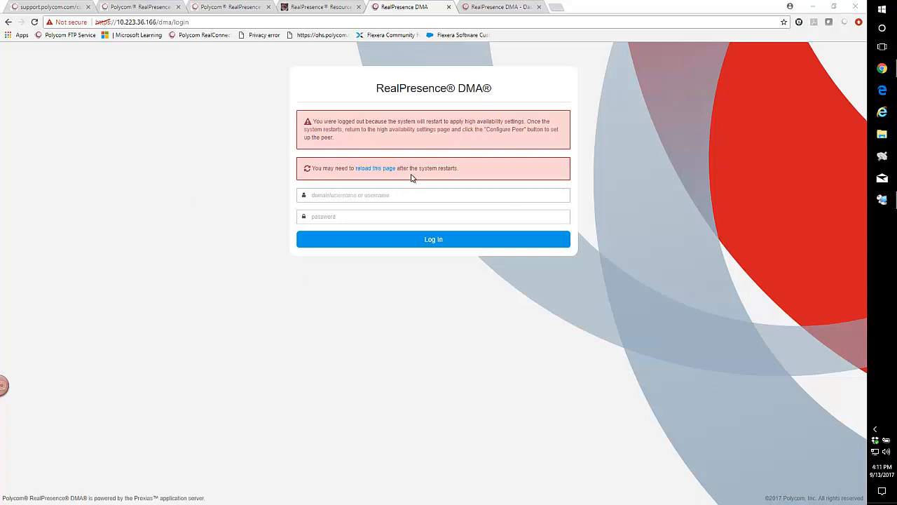
# Reload the 166 DMA page after its restart and proceed past the certificate warning to the login page.
pyautogui.click(372, 169)
pyautogui.click(372, 169)
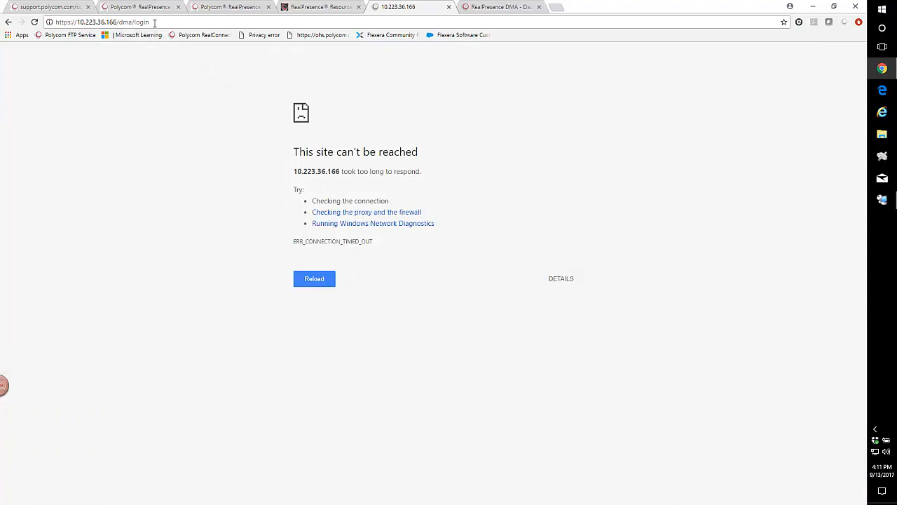
pyautogui.press('Return')
pyautogui.click(315, 280)
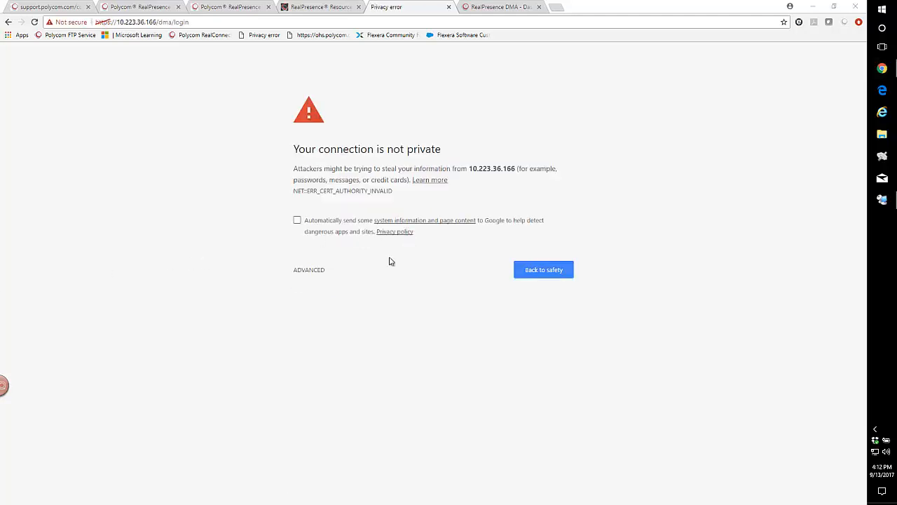
pyautogui.click(306, 273)
pyautogui.click(315, 342)
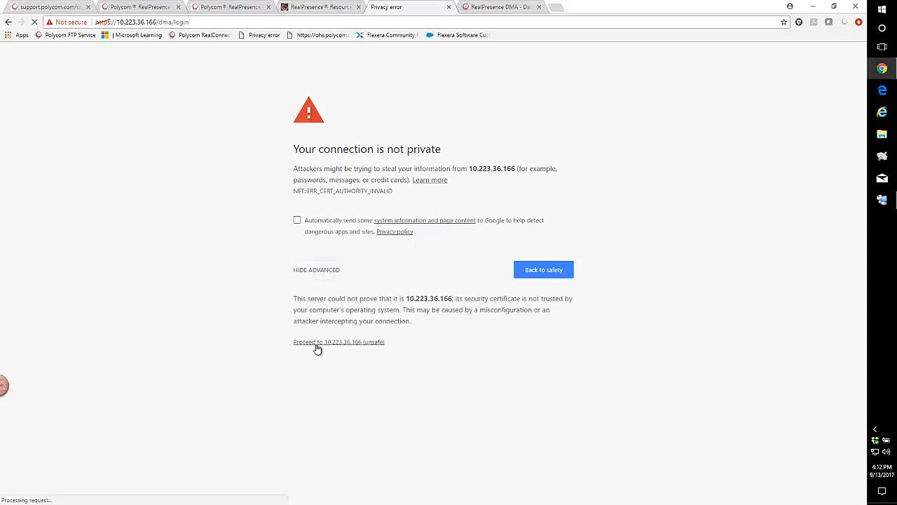
pyautogui.click(320, 275)
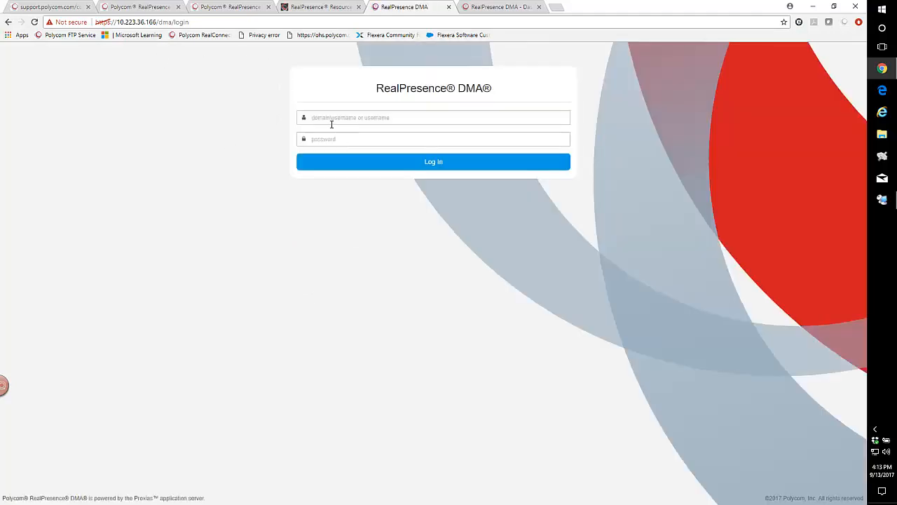
# Log in to the 166 DMA as admin with the account password.
pyautogui.click(328, 119)
pyautogui.write('ad•')
pyautogui.click(414, 163)
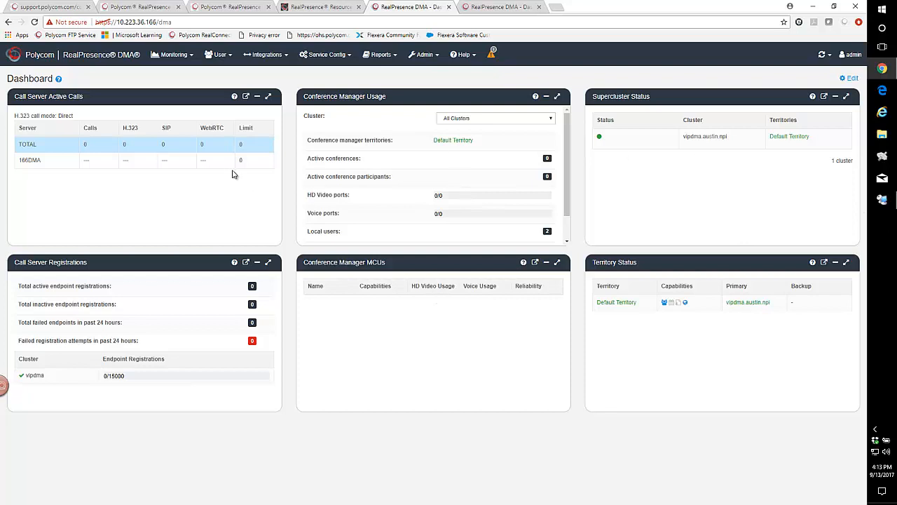
# Run Configure Peer from High Availability Settings with peer admin account admin and the peer admin password, confirming the peer reboot.
pyautogui.click(423, 56)
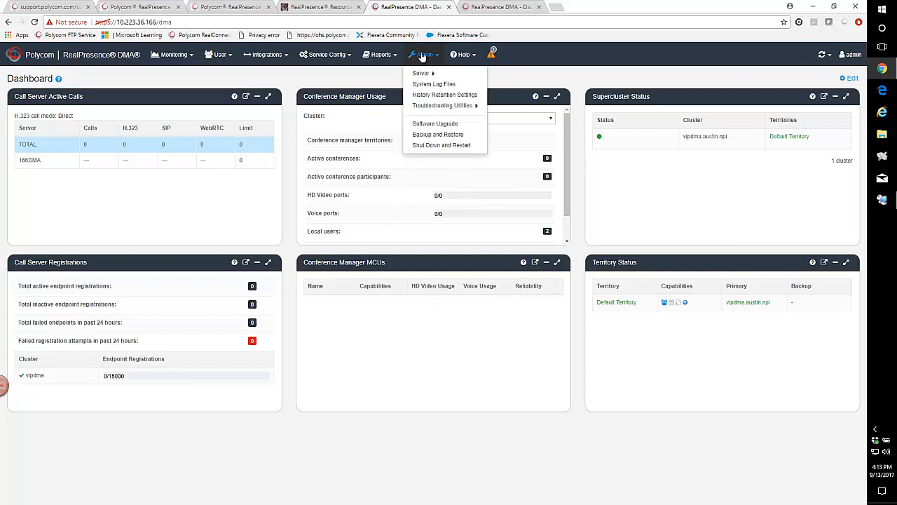
pyautogui.moveTo(424, 73)
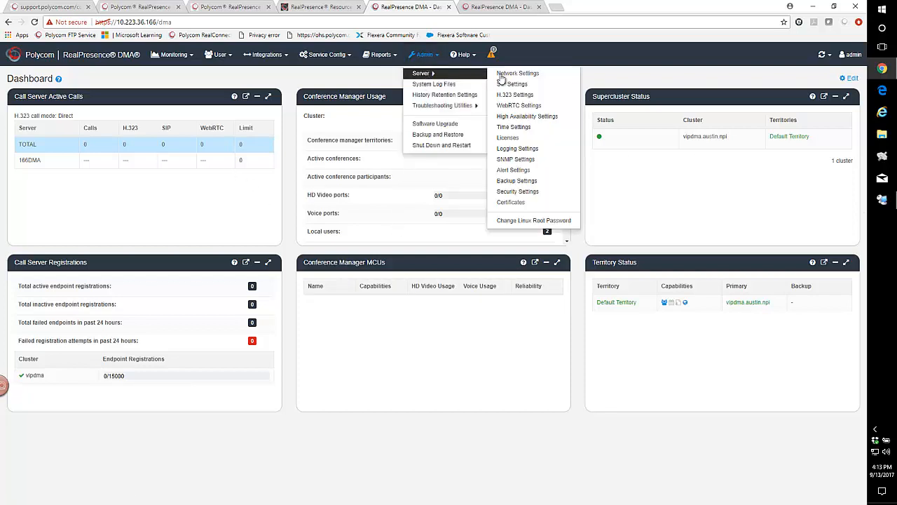
pyautogui.click(529, 118)
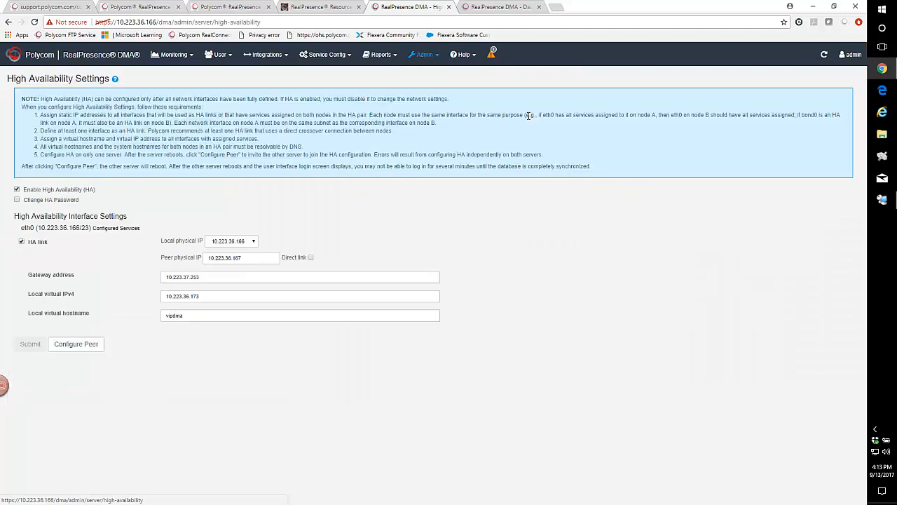
pyautogui.click(75, 344)
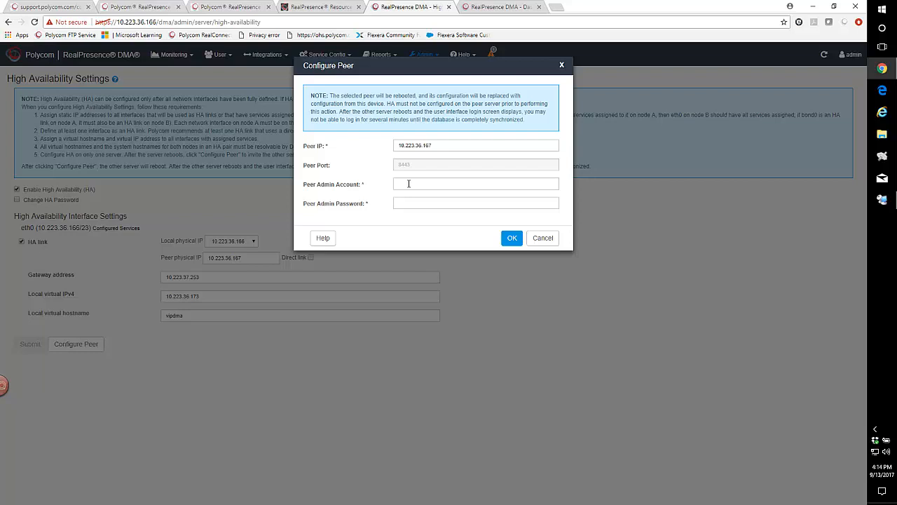
pyautogui.click(409, 183)
pyautogui.write('a')
pyautogui.click(512, 237)
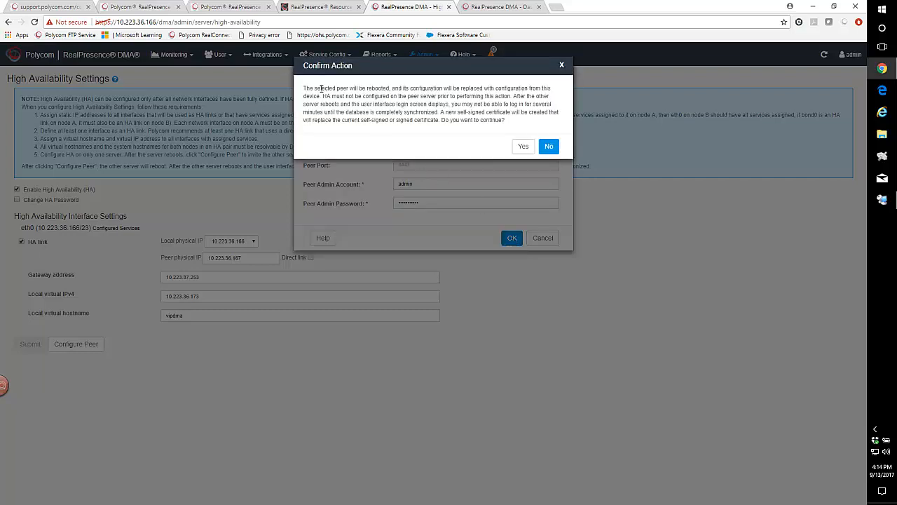
pyautogui.click(523, 147)
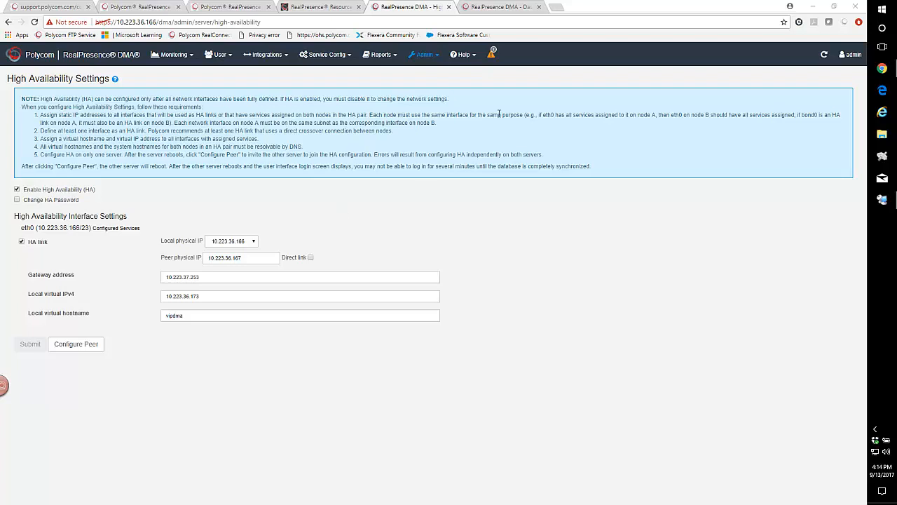
# Switch between the 167 and 166 DMA tabs to check the peer's state.
pyautogui.click(496, 8)
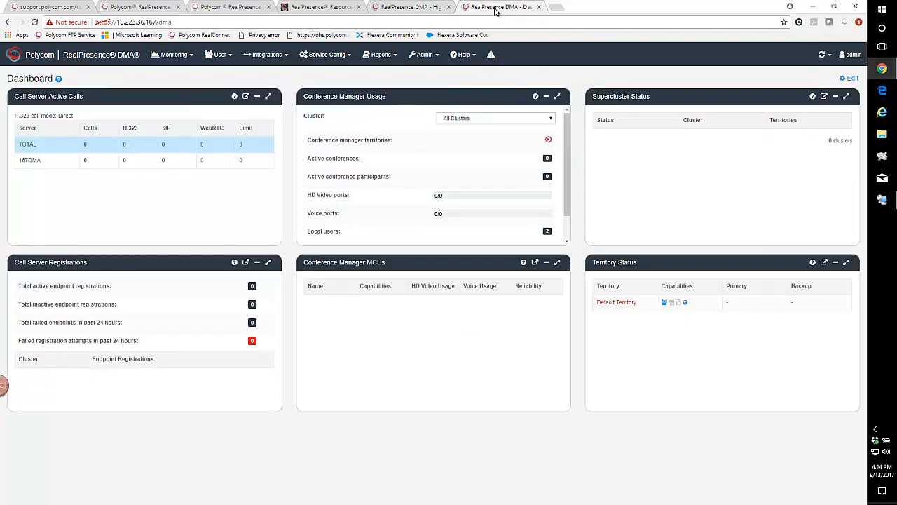
pyautogui.click(416, 8)
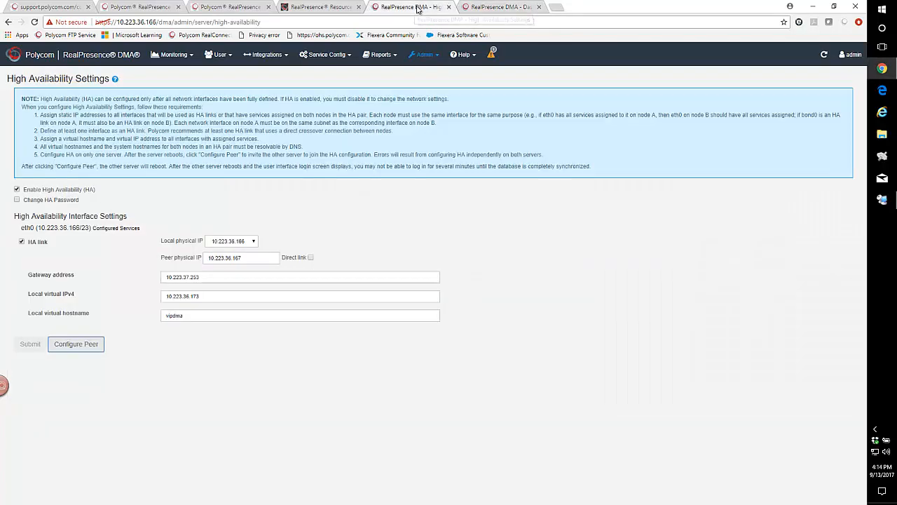
pyautogui.click(504, 9)
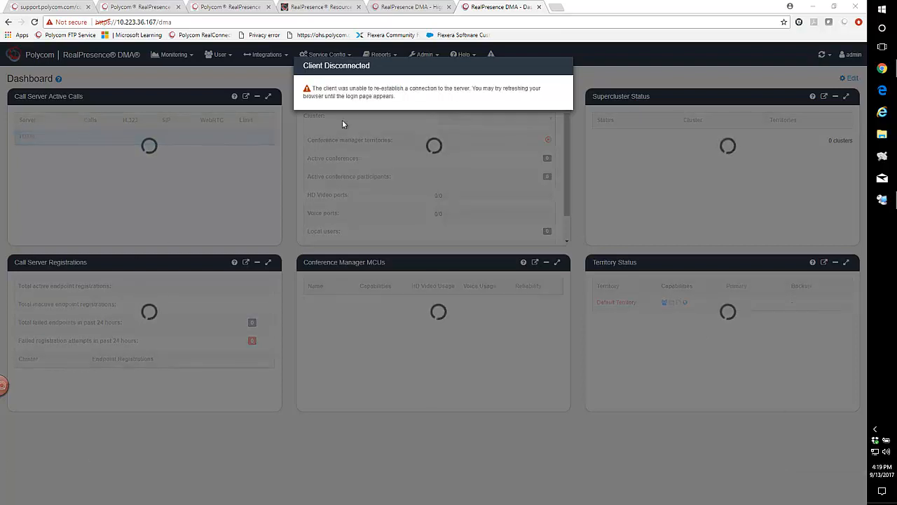
# Reload the 167 DMA page and proceed past the certificate warning to its login page.
pyautogui.click(190, 22)
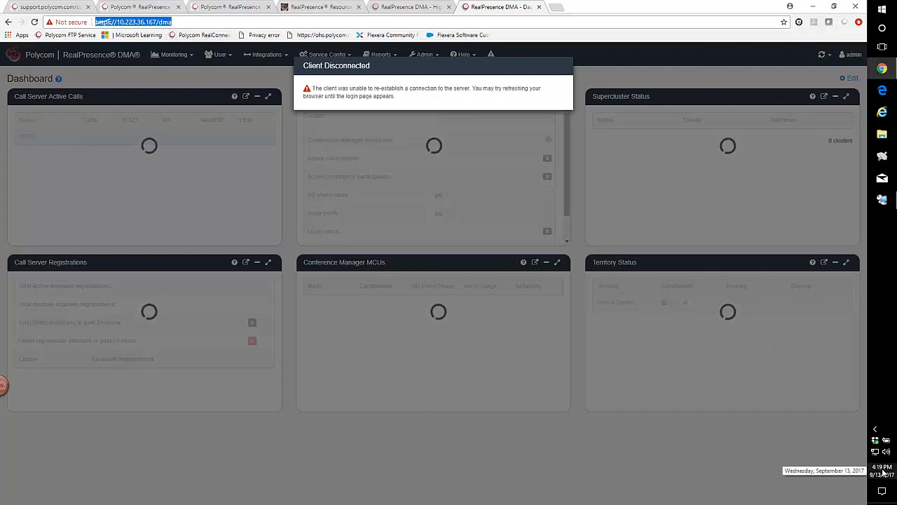
pyautogui.click(189, 21)
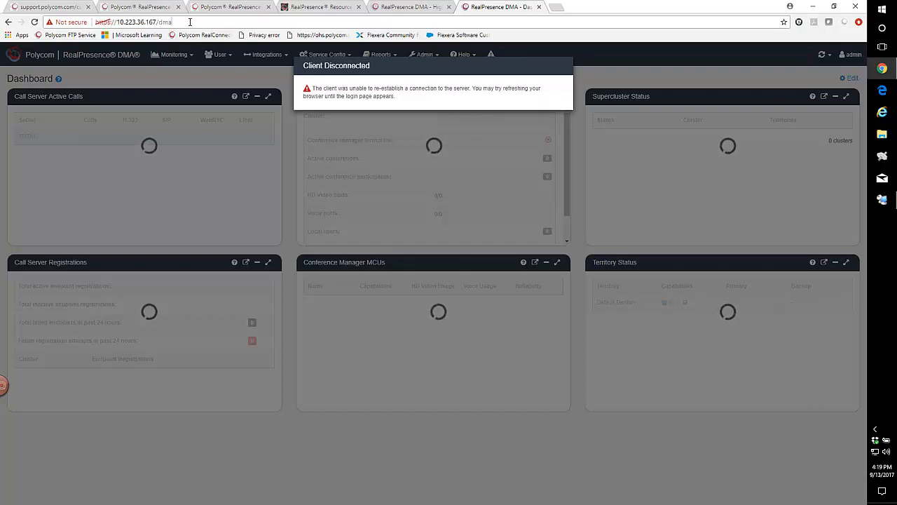
pyautogui.press('Return')
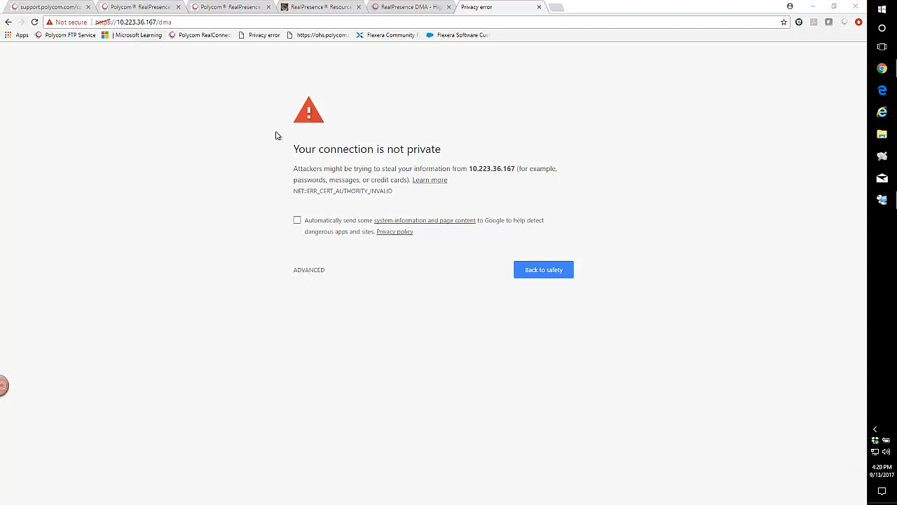
pyautogui.click(307, 272)
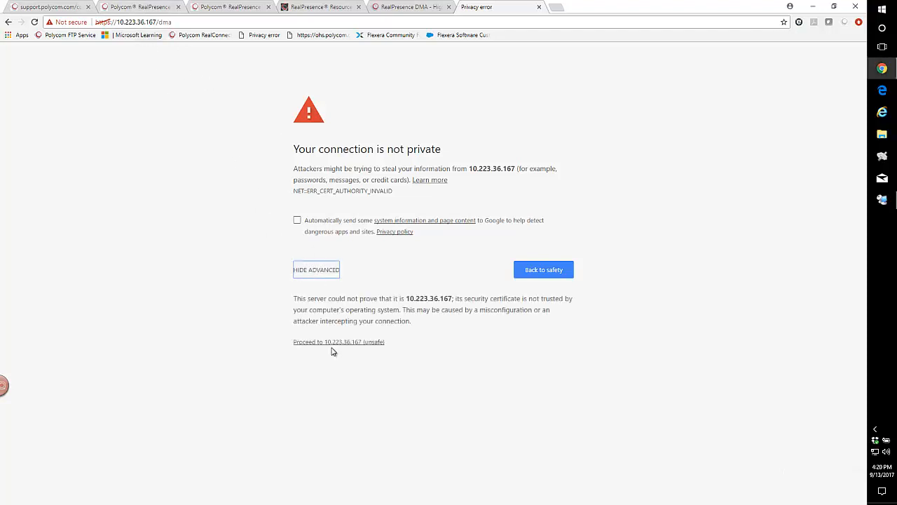
pyautogui.click(334, 343)
pyautogui.click(327, 284)
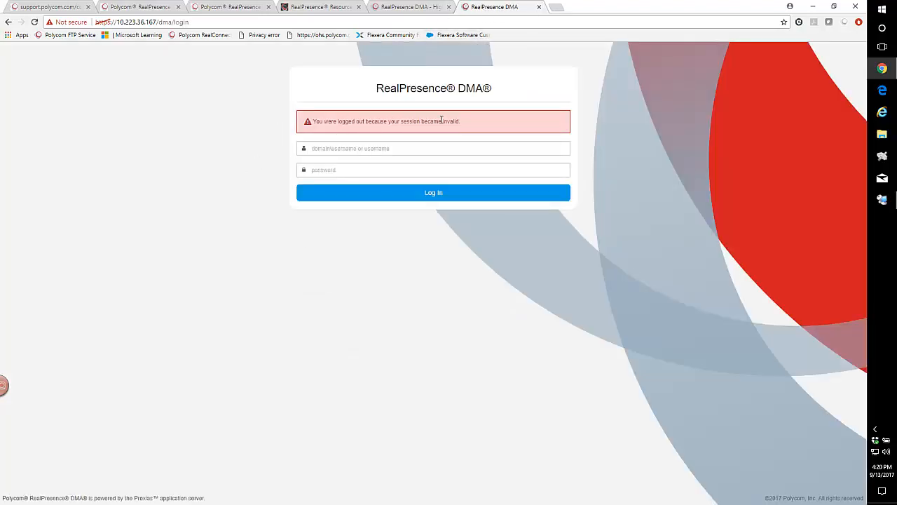
# Log in to the 167 DMA as admin with the account password.
pyautogui.click(326, 151)
pyautogui.write('adm')
pyautogui.write('adm')
pyautogui.click(398, 198)
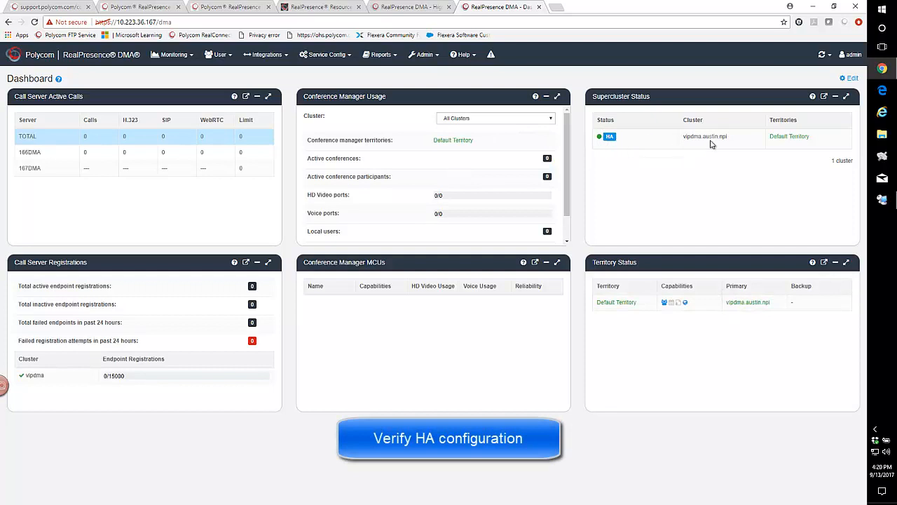
# Edit the dashboard and add the High Availability Status pane.
pyautogui.click(852, 79)
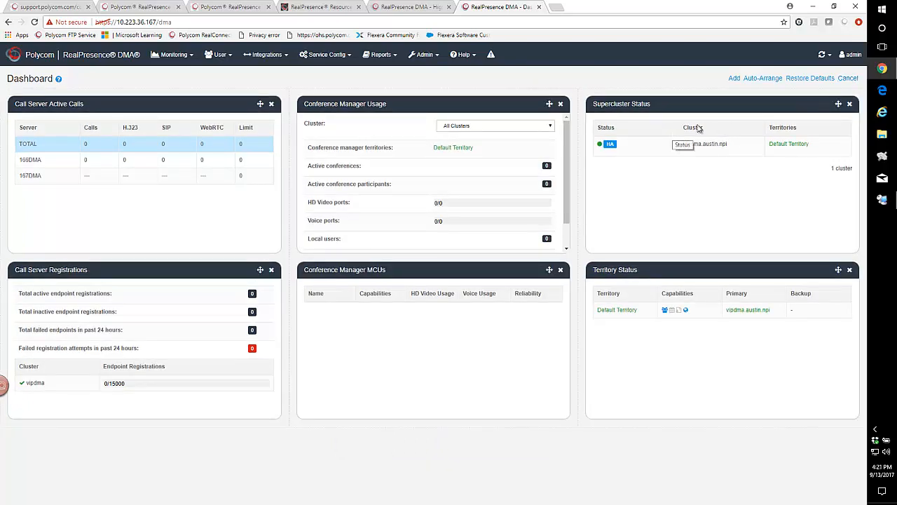
pyautogui.click(734, 79)
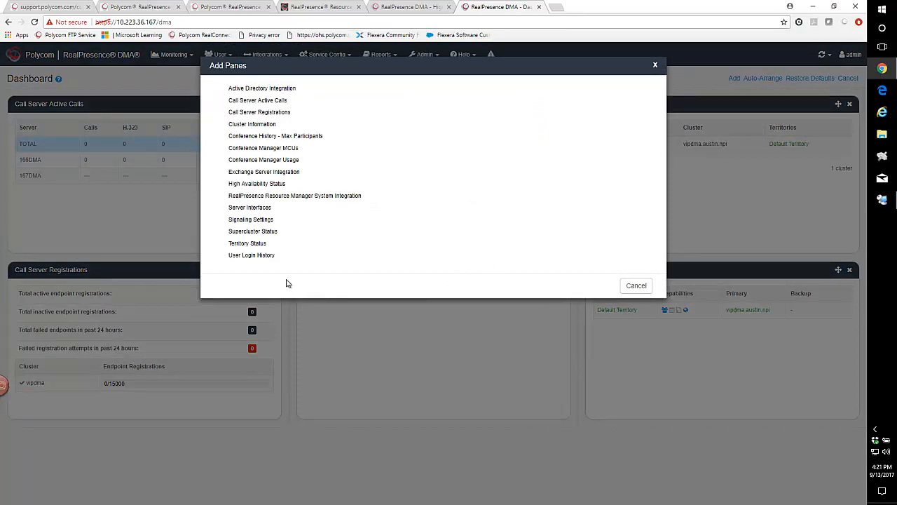
pyautogui.click(239, 186)
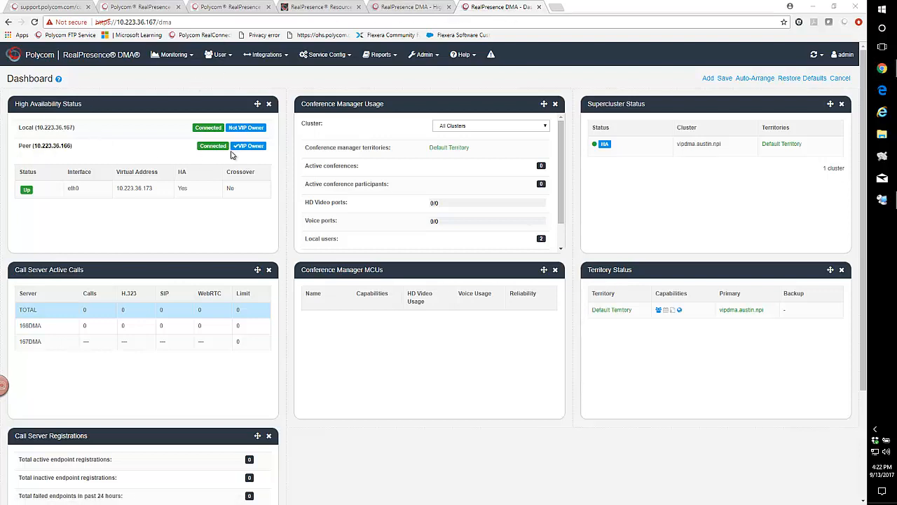
# In the Resource Manager, add a RealPresence DMA instance 166DMA, version 9.0.0.2, address 10.223.36.166, admin user admin and its password, licensing enabled.
pyautogui.click(317, 8)
pyautogui.click(547, 316)
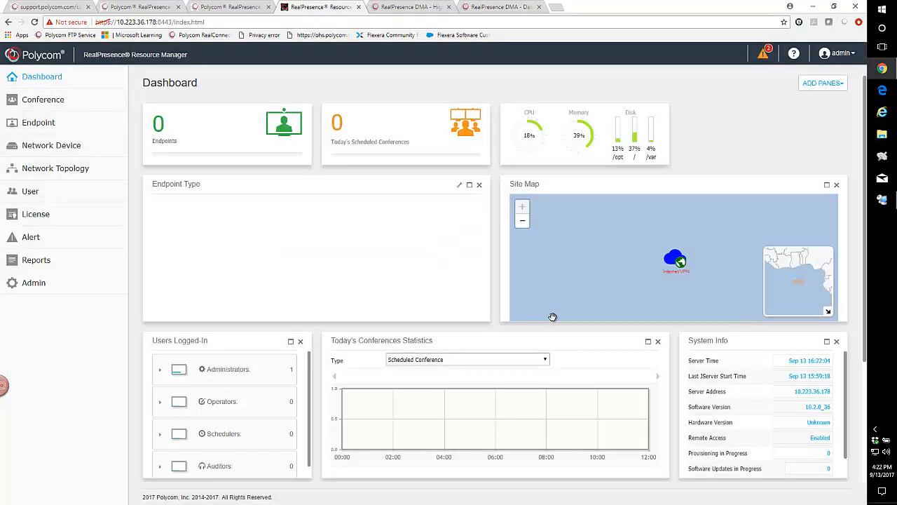
pyautogui.click(29, 148)
pyautogui.click(30, 166)
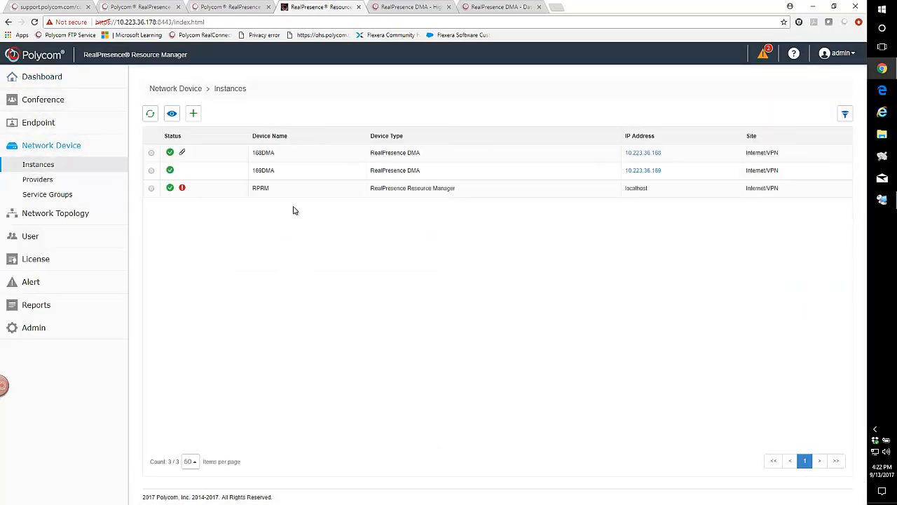
pyautogui.click(194, 115)
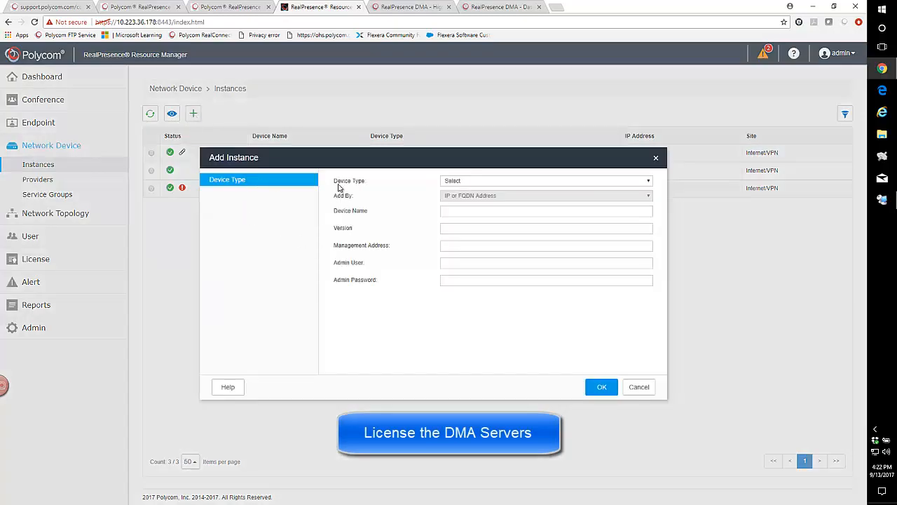
pyautogui.click(456, 180)
pyautogui.click(461, 211)
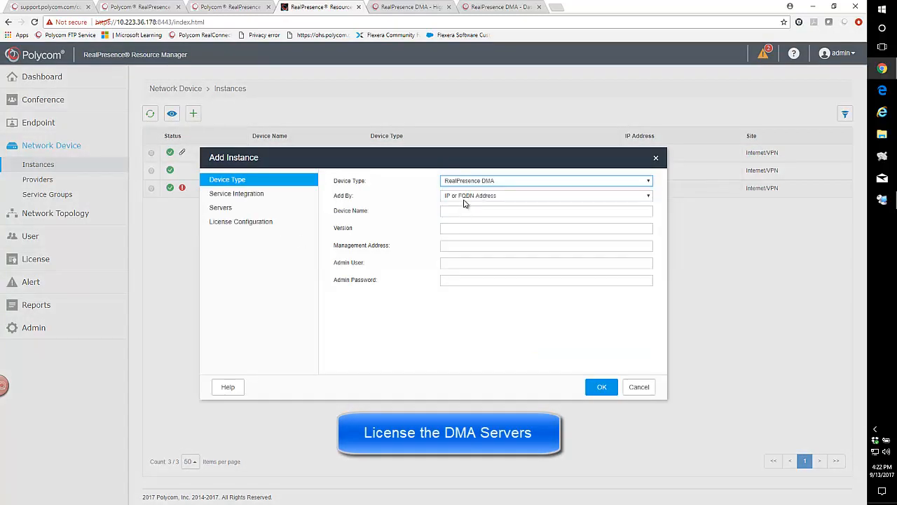
pyautogui.click(454, 210)
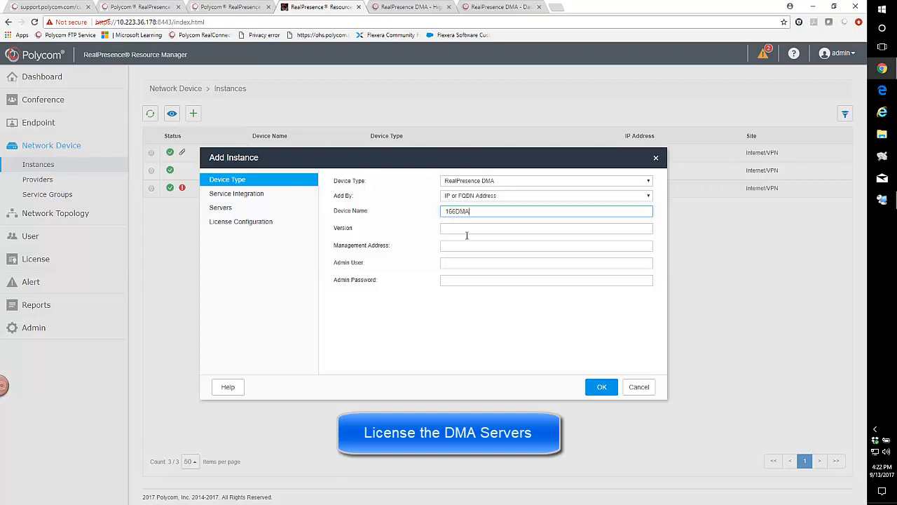
pyautogui.click(451, 230)
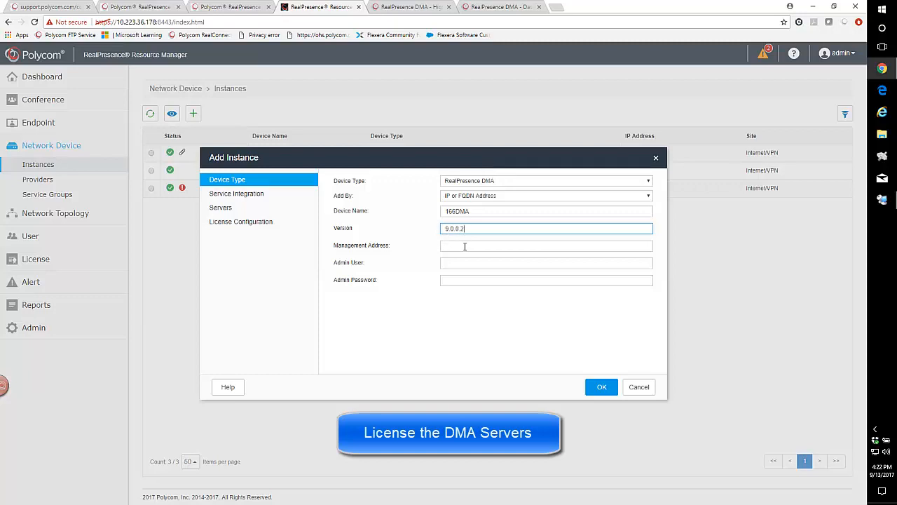
pyautogui.click(464, 247)
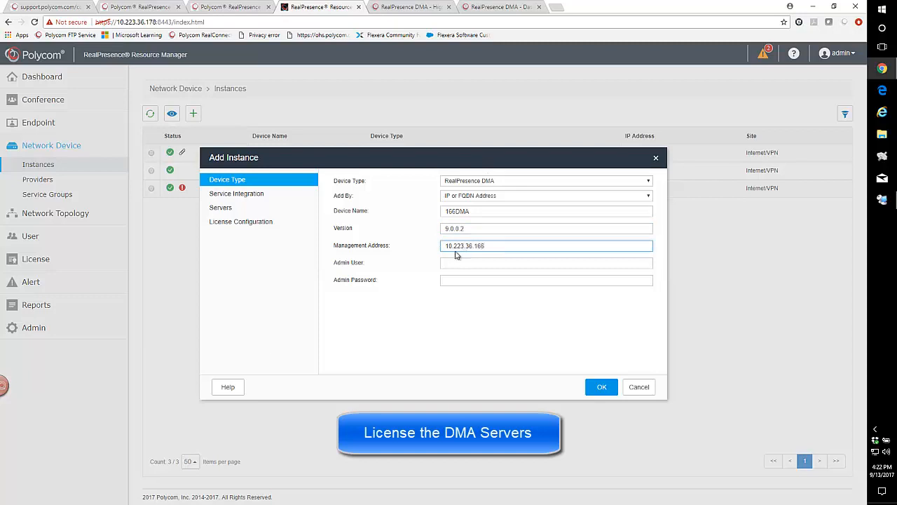
pyautogui.click(462, 264)
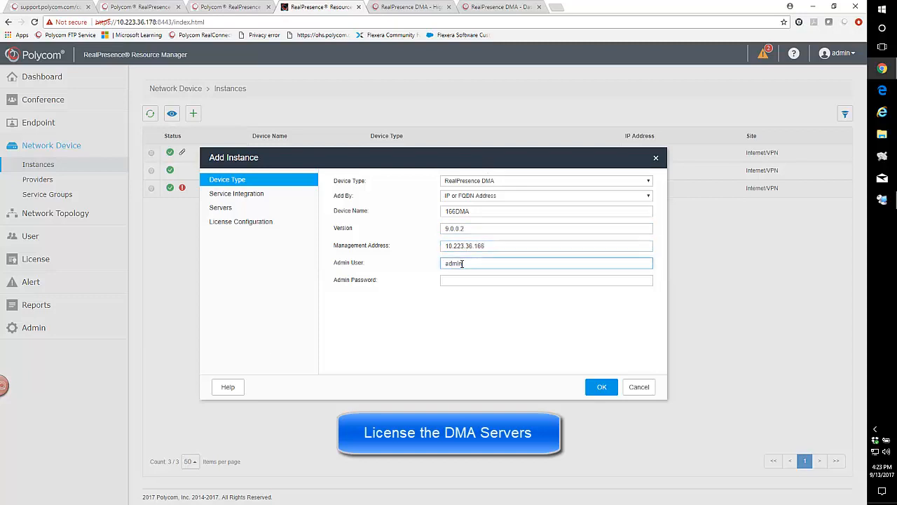
pyautogui.press('Tab')
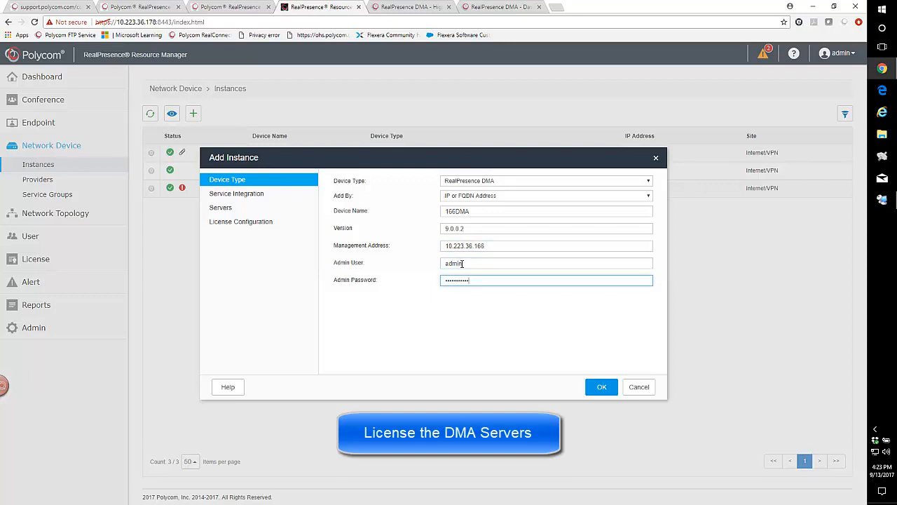
pyautogui.click(238, 200)
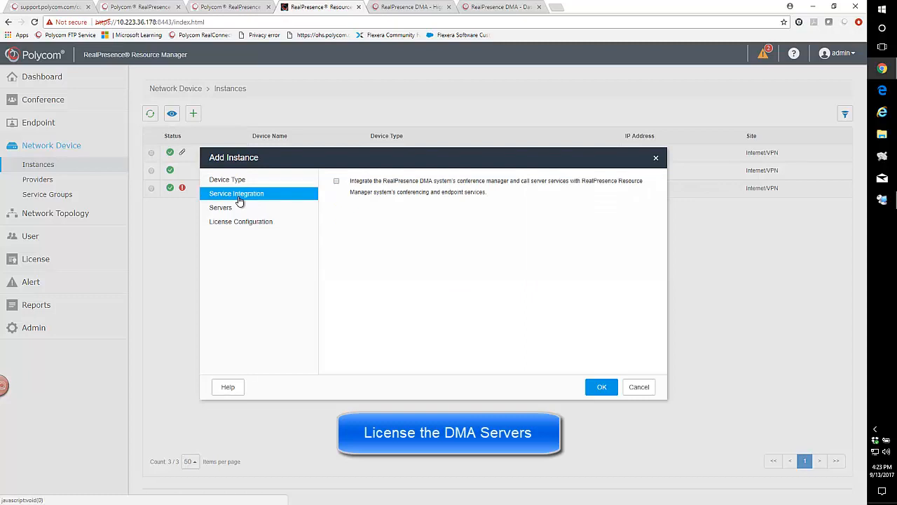
pyautogui.click(234, 224)
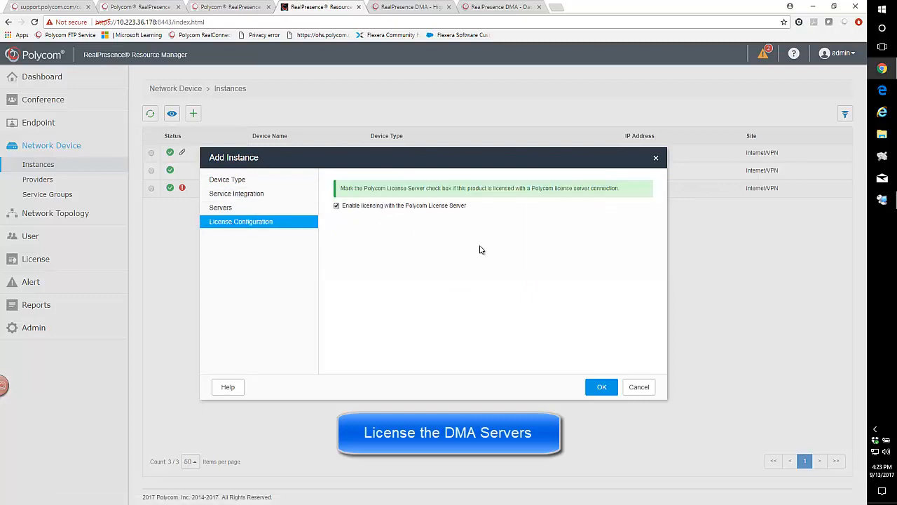
pyautogui.click(600, 390)
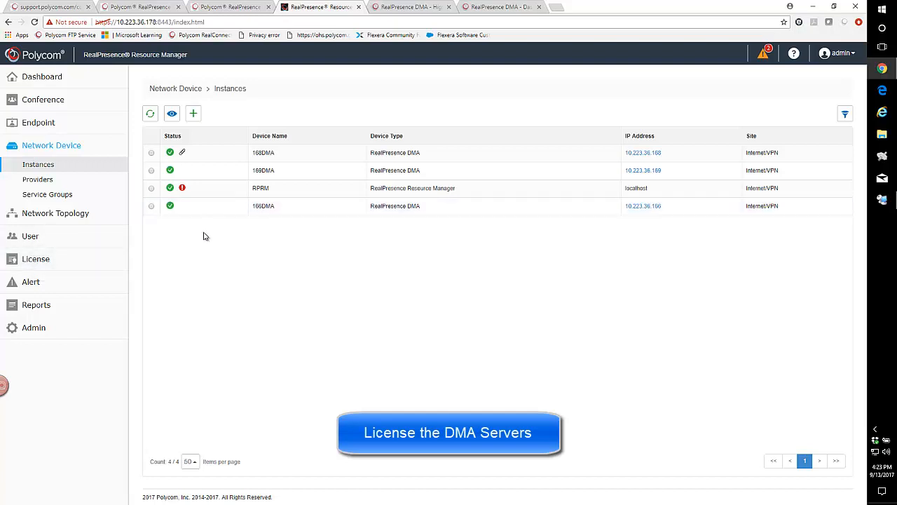
# Allocate 50 Max Number of VMR-Hosted Calls licenses to 166DMA and save.
pyautogui.click(31, 261)
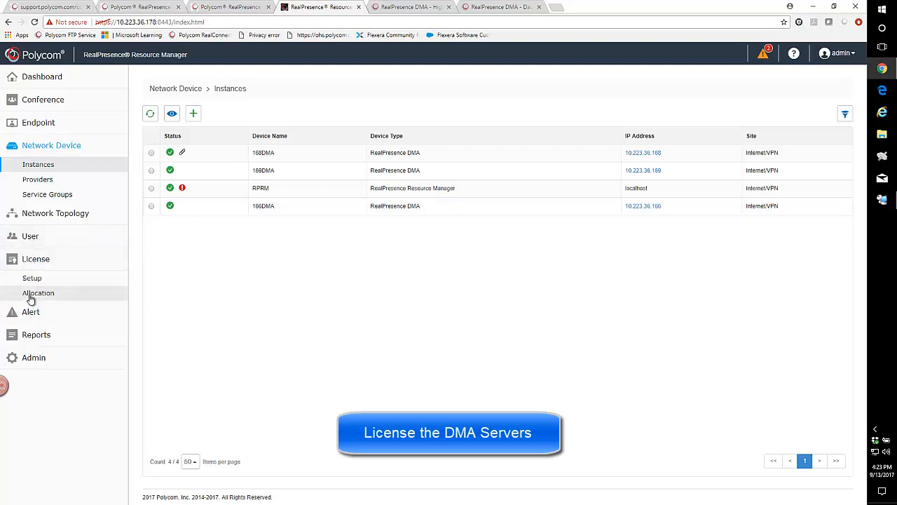
pyautogui.click(30, 295)
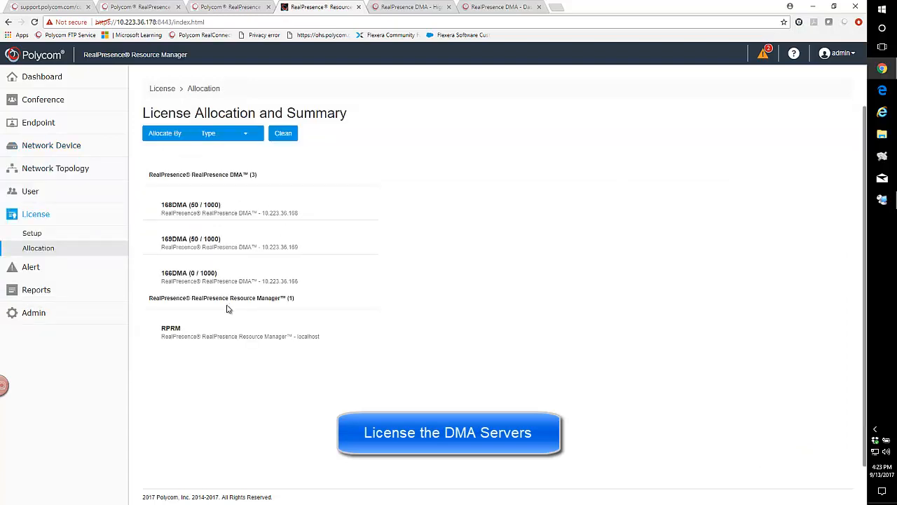
pyautogui.click(181, 282)
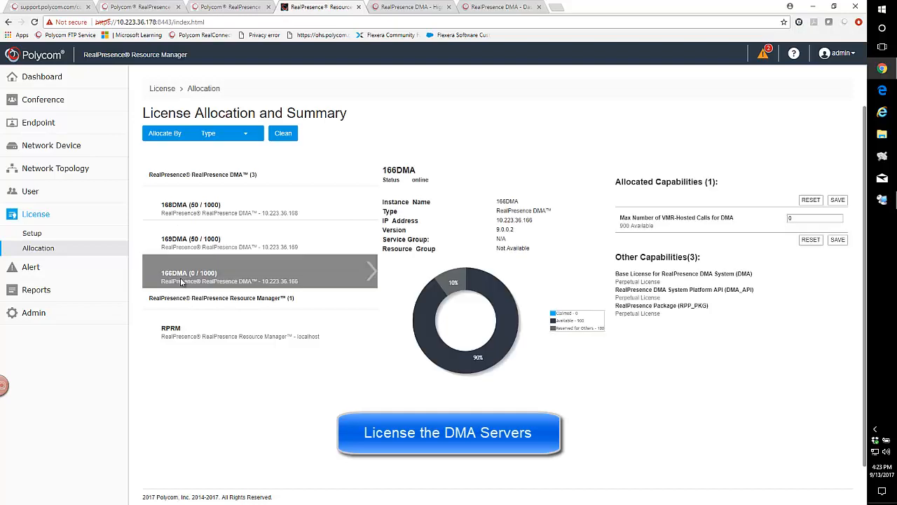
pyautogui.doubleClick(797, 218)
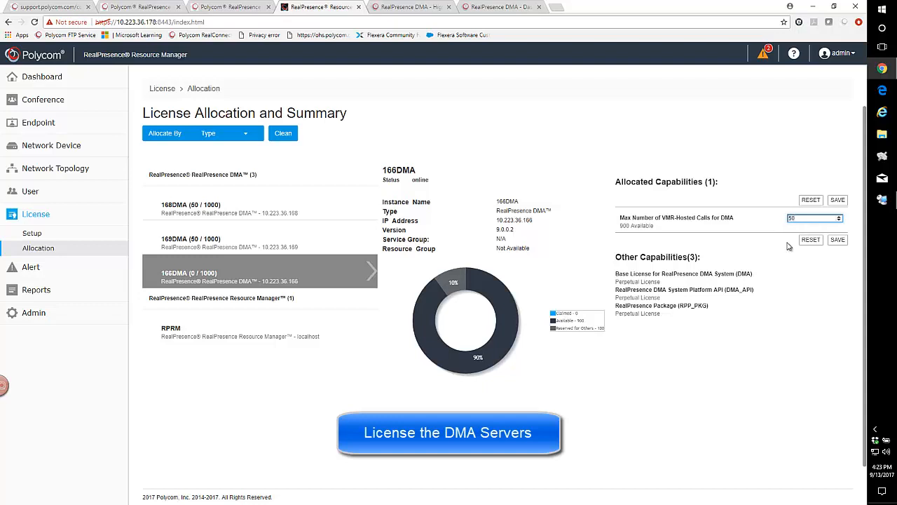
pyautogui.click(838, 240)
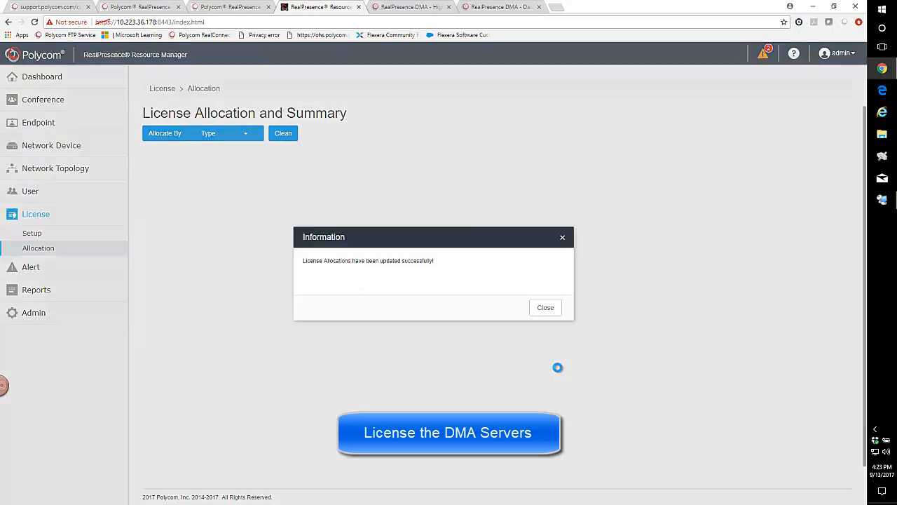
pyautogui.click(545, 308)
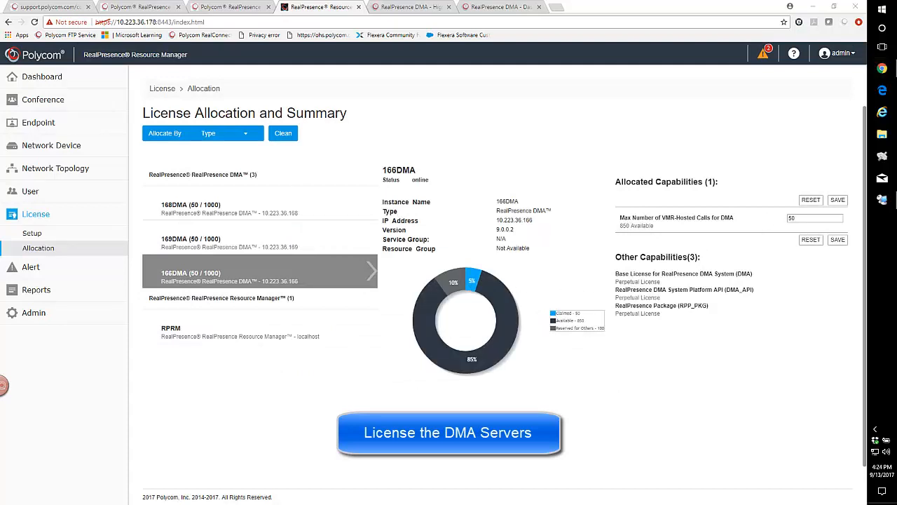
# Start adding a RealPresence DMA instance named 167DMA, version 9.0, management address 10.223.36.167.
pyautogui.click(35, 169)
pyautogui.click(40, 145)
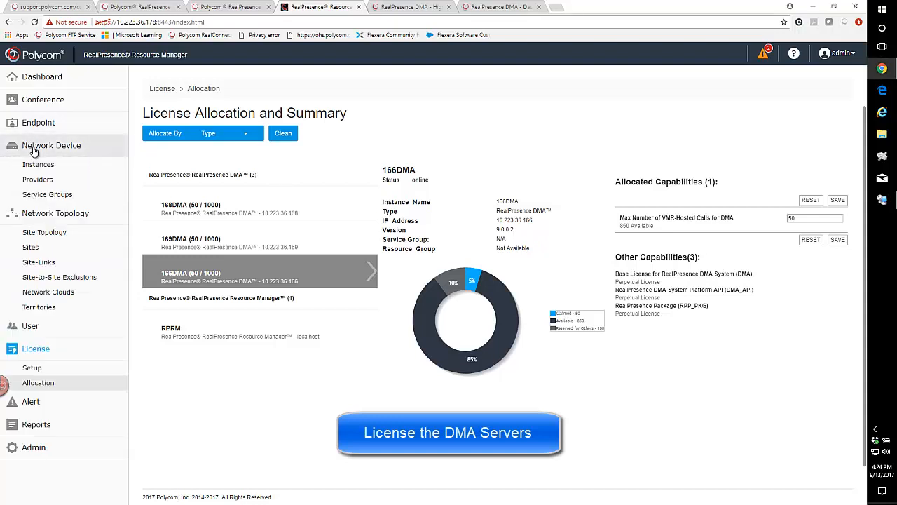
pyautogui.click(39, 166)
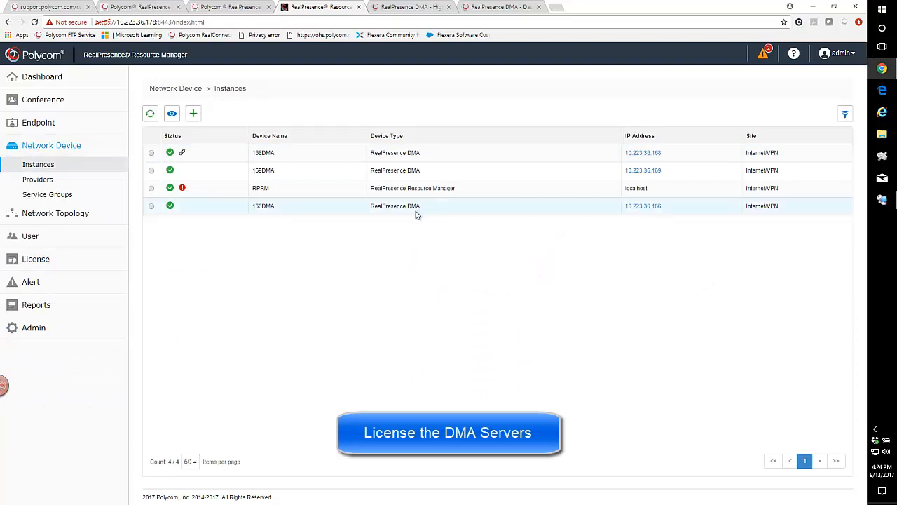
pyautogui.click(194, 113)
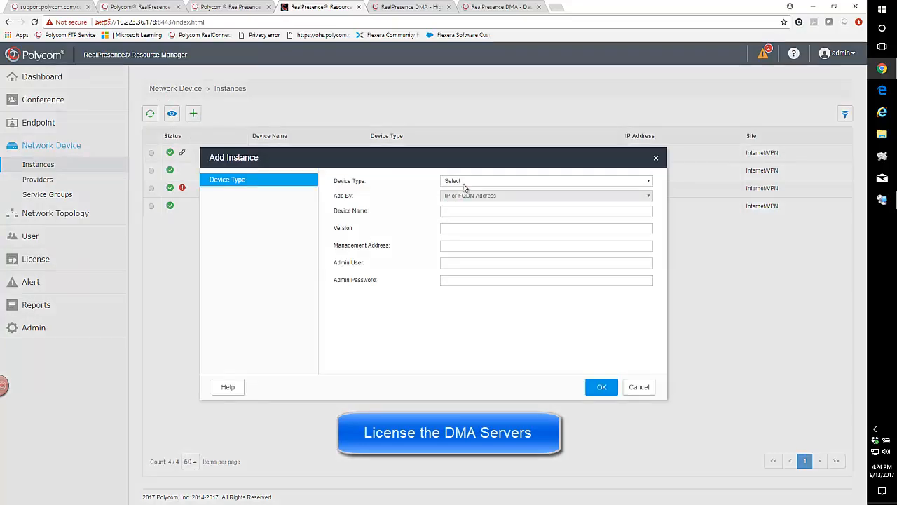
pyautogui.click(459, 181)
pyautogui.click(456, 207)
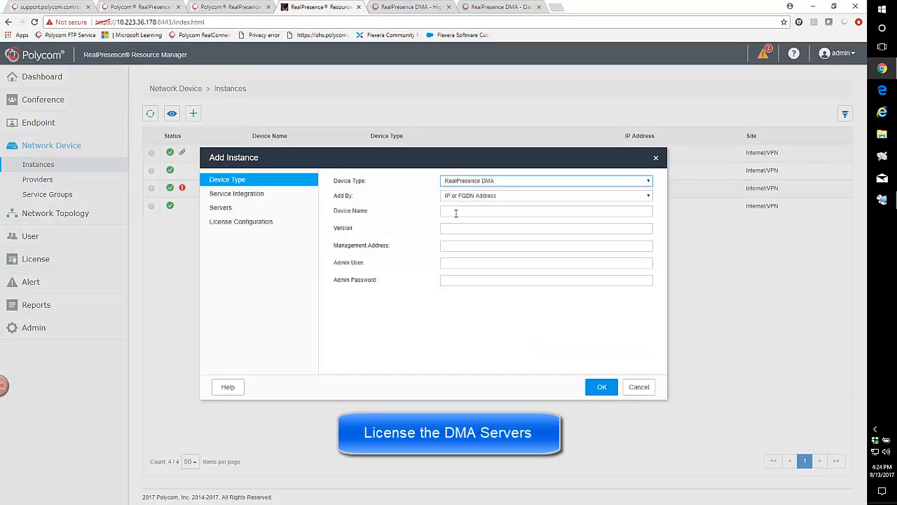
pyautogui.click(454, 212)
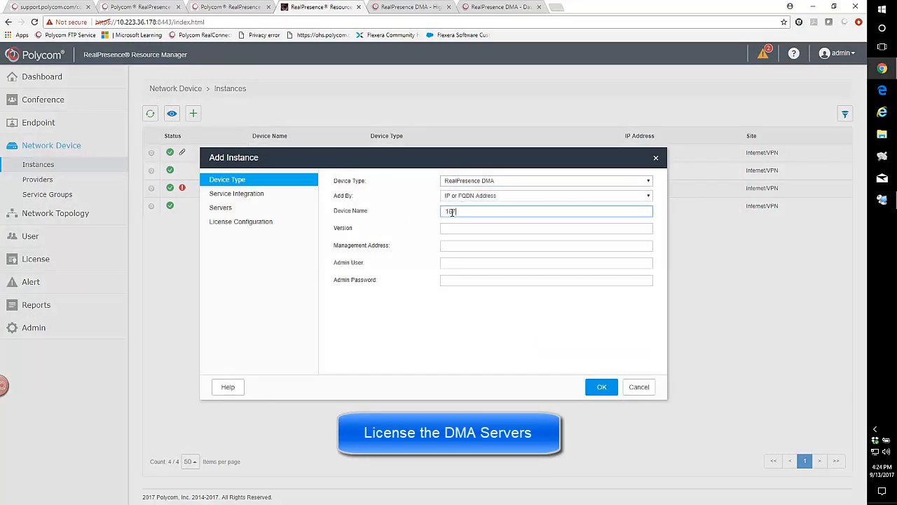
pyautogui.write('10DMA')
pyautogui.click(451, 230)
pyautogui.write('9.0')
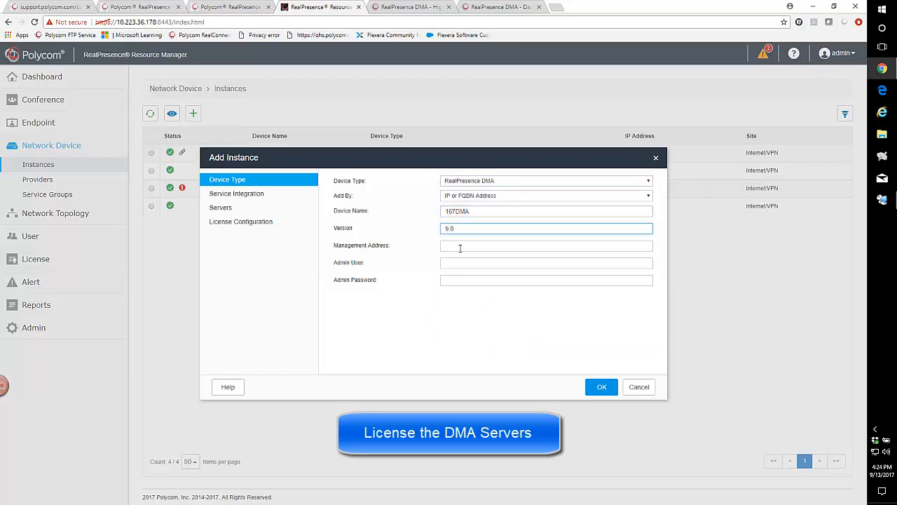
pyautogui.click(458, 246)
pyautogui.write('10.223')
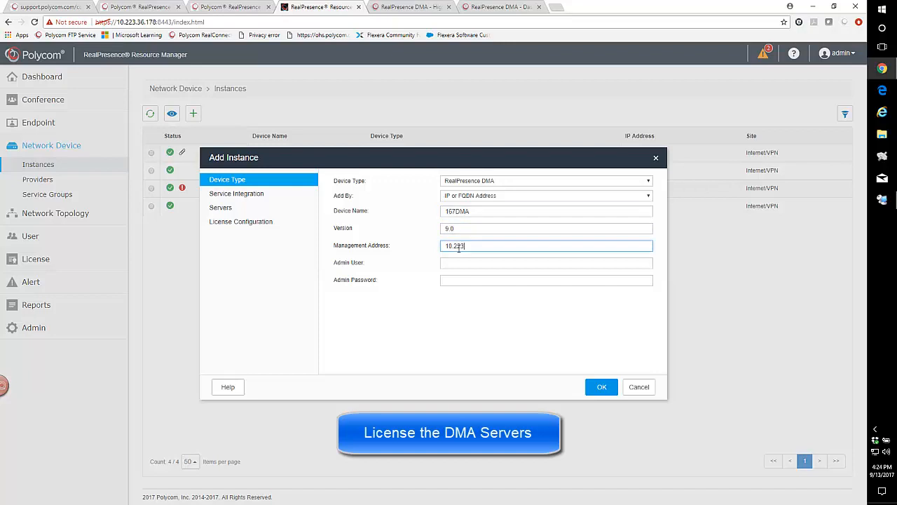
pyautogui.write('.36.167')
# Enter admin user admin and the admin password, enable Polycom License Server licensing, and save the 167DMA instance.
pyautogui.click(466, 262)
pyautogui.write('admin')
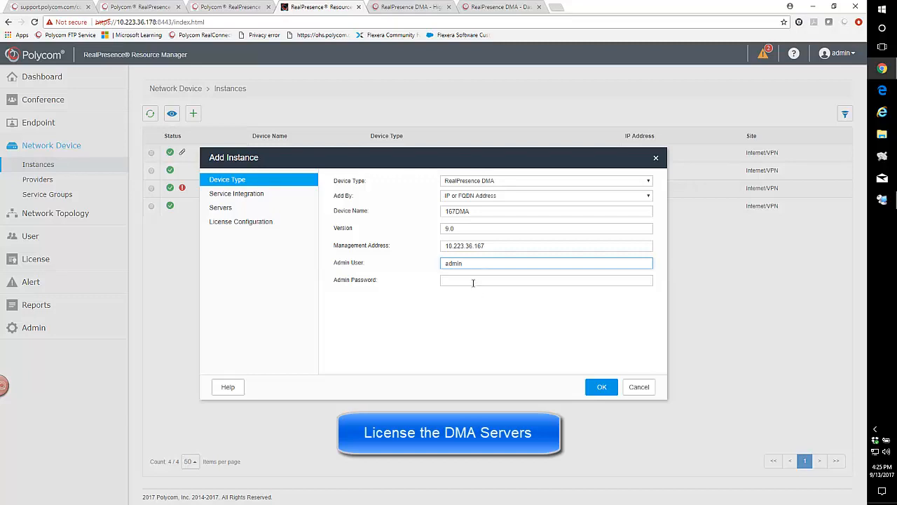
pyautogui.click(472, 281)
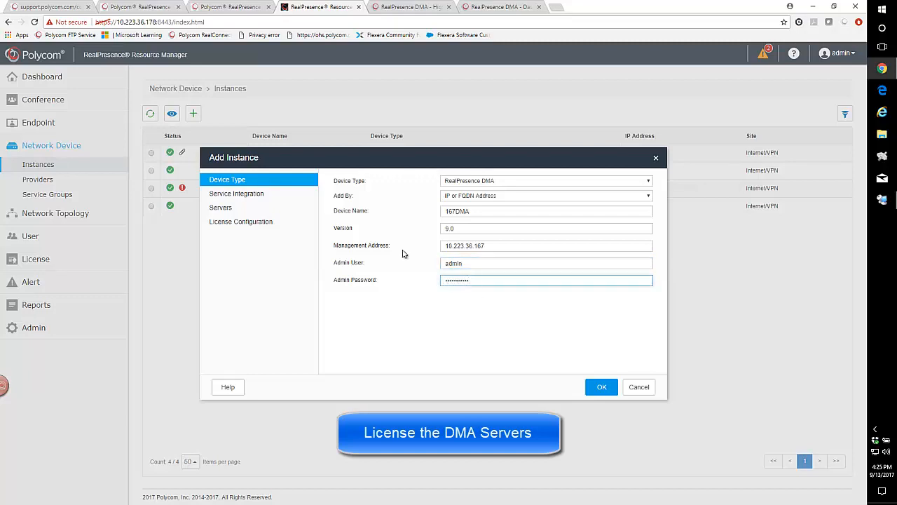
pyautogui.click(221, 223)
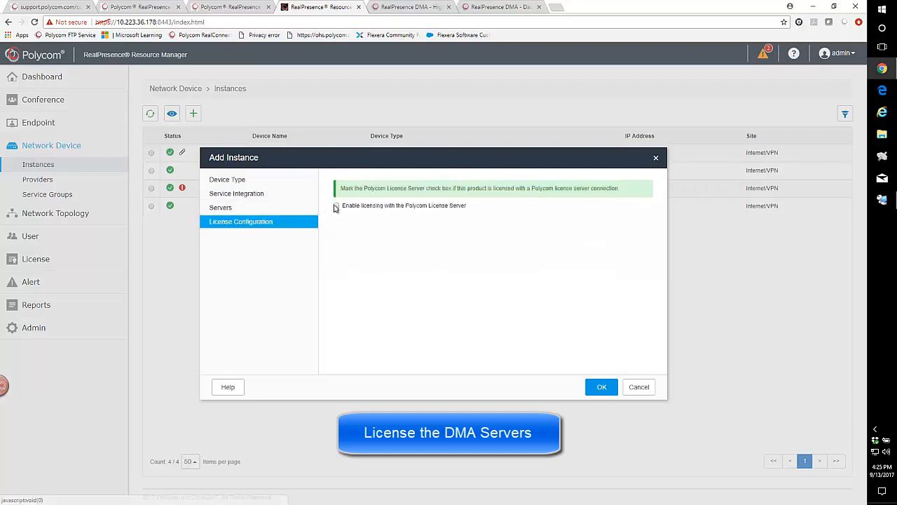
pyautogui.click(336, 206)
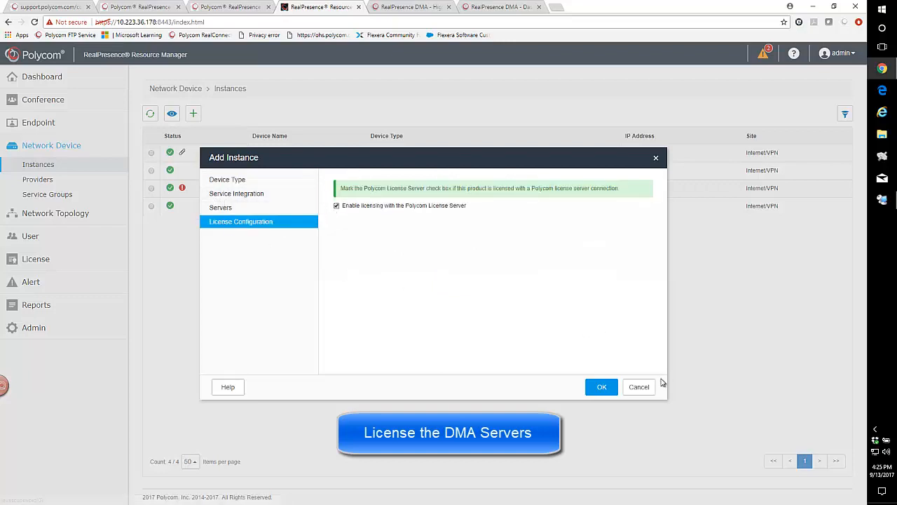
pyautogui.click(597, 387)
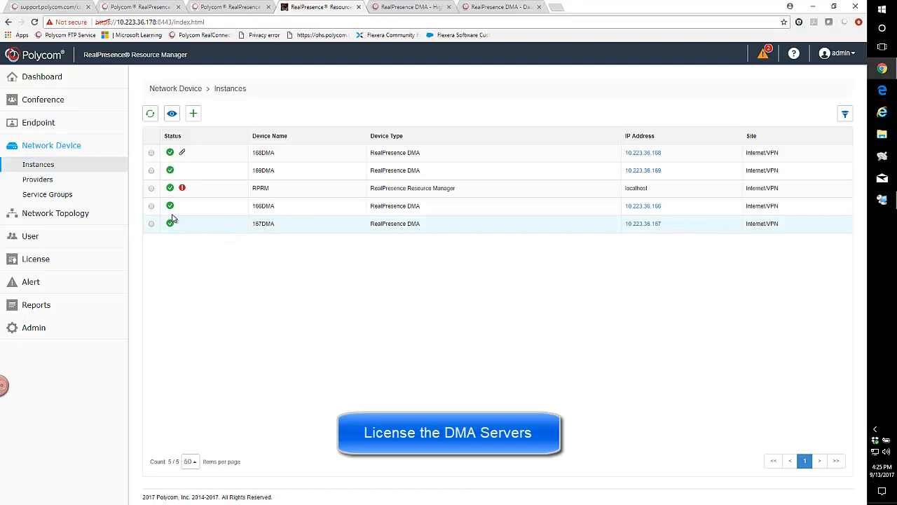
# Allocate 50 Max Number of VMR-Hosted Calls for DMA licenses to 167DMA and save the allocation.
pyautogui.click(24, 259)
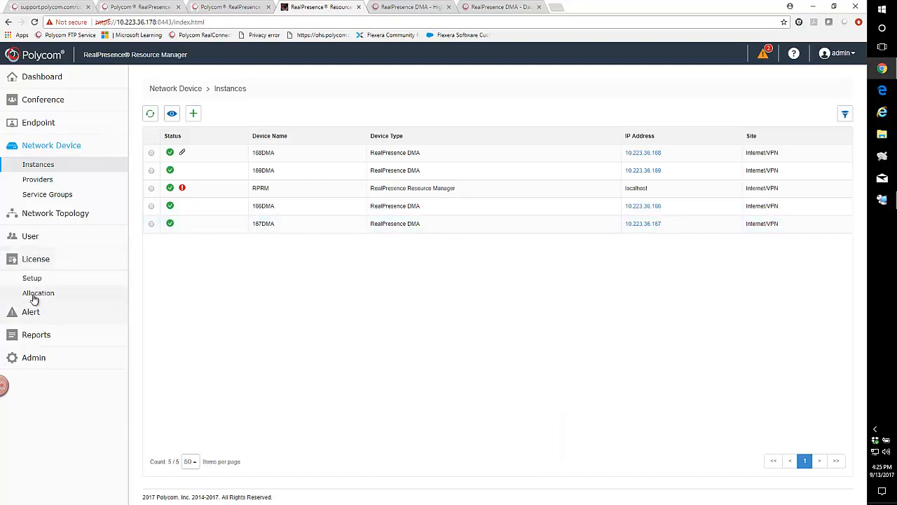
pyautogui.click(32, 294)
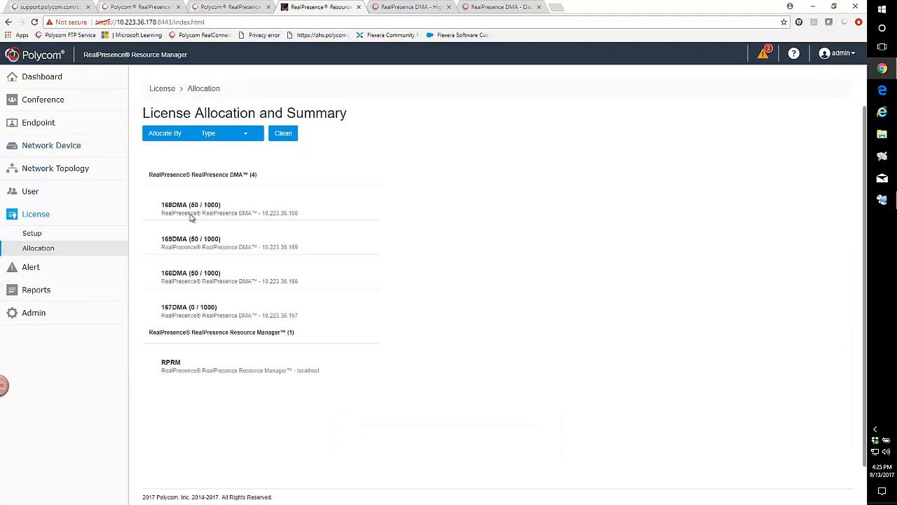
pyautogui.click(186, 310)
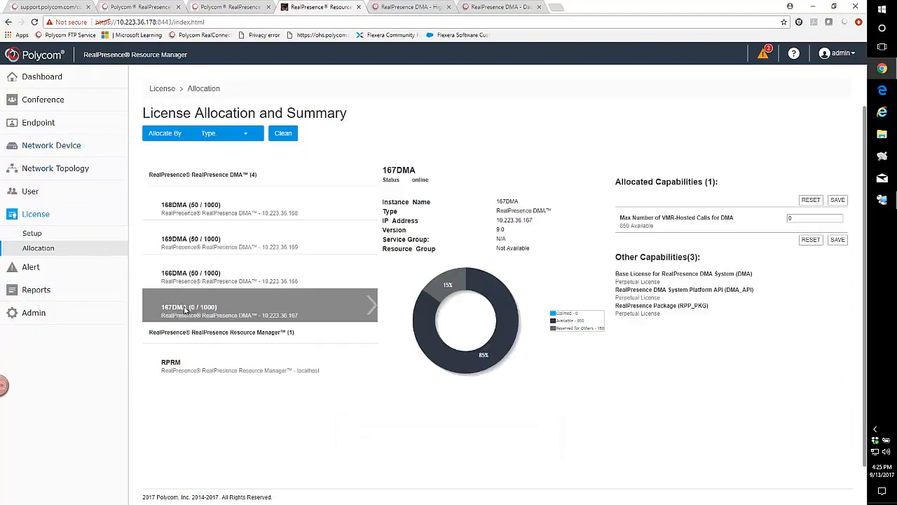
pyautogui.click(790, 219)
pyautogui.write('50')
pyautogui.click(838, 240)
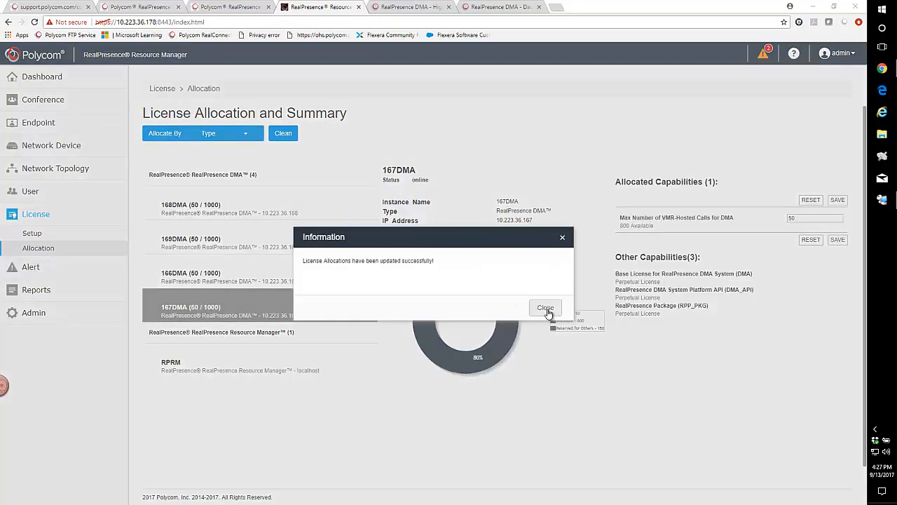
pyautogui.click(546, 308)
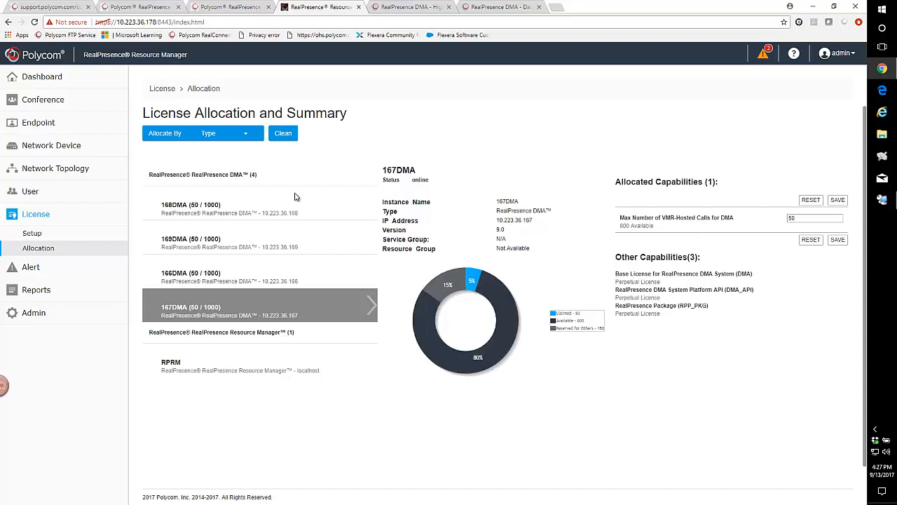
# Start adding a RealPresence DMA instance named VIPDMA with version 9.0.
pyautogui.click(32, 147)
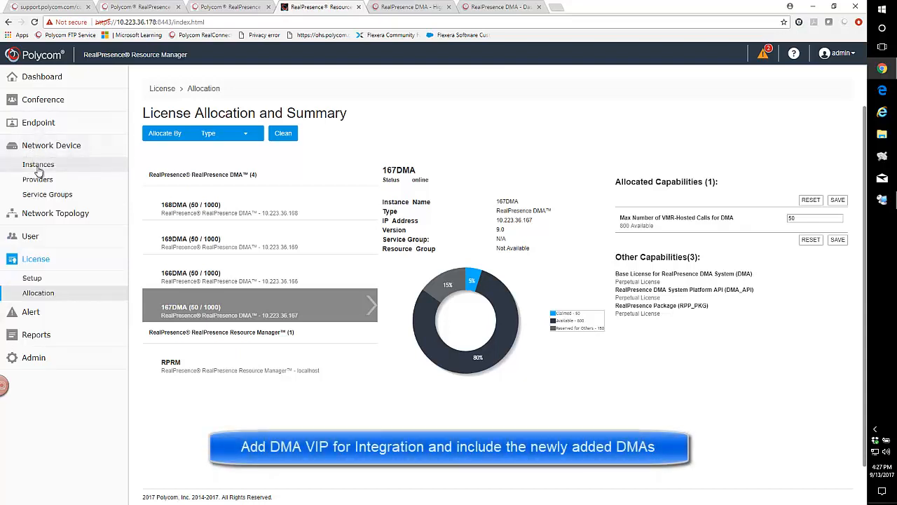
pyautogui.click(35, 164)
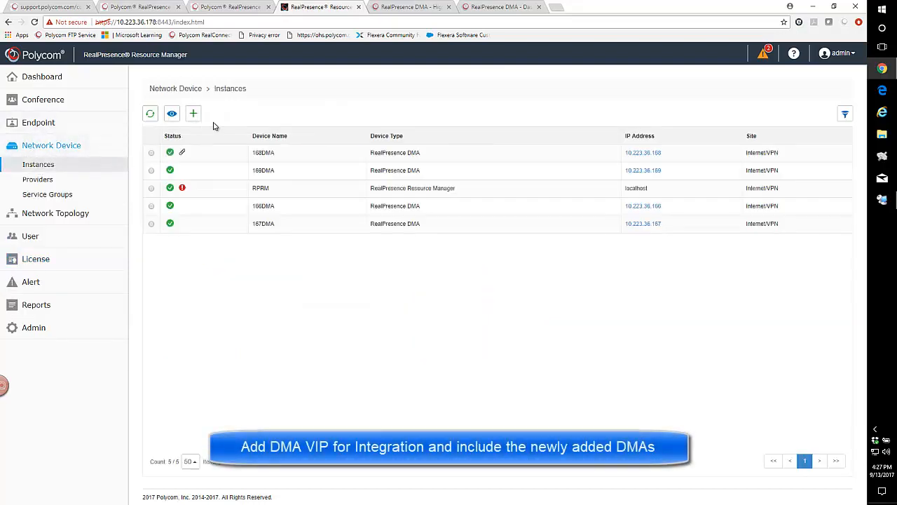
pyautogui.click(194, 114)
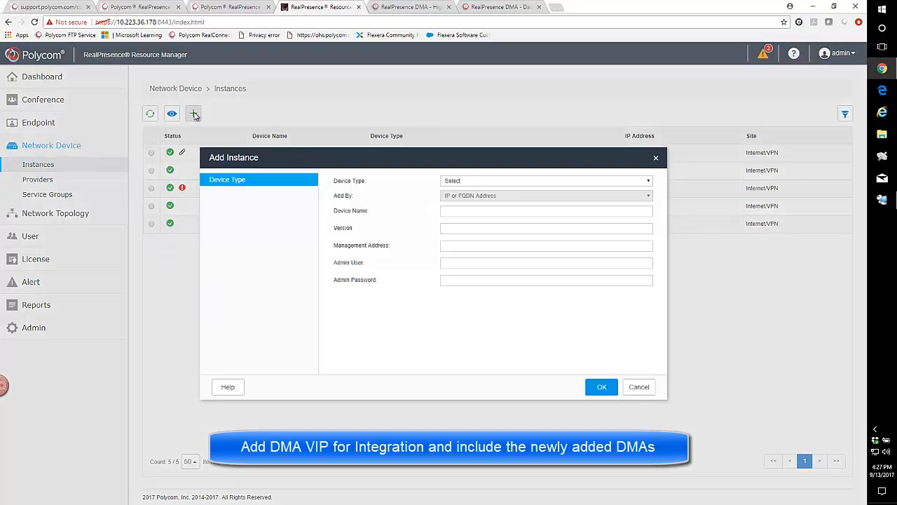
pyautogui.click(455, 181)
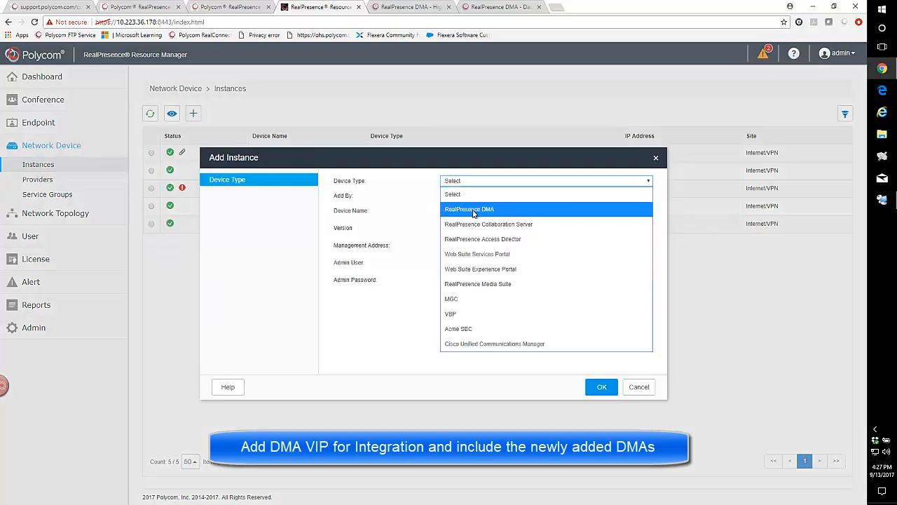
pyautogui.click(473, 210)
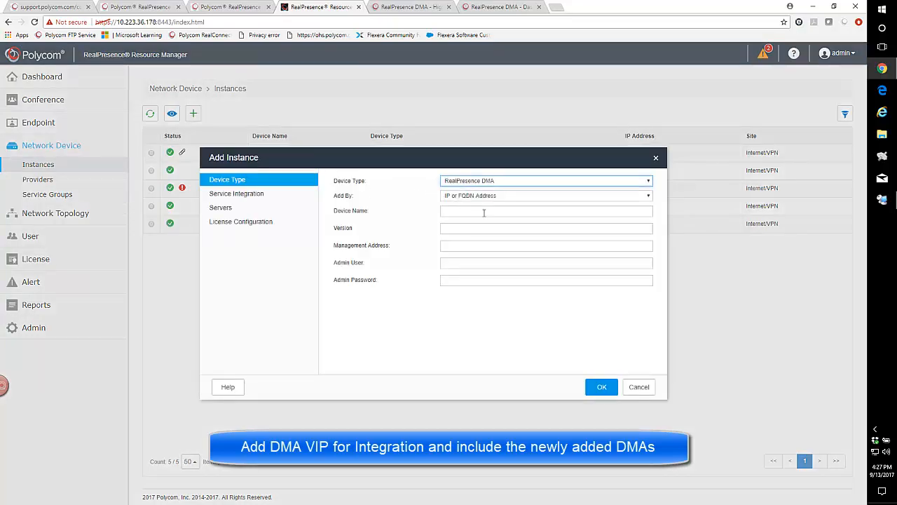
pyautogui.click(455, 211)
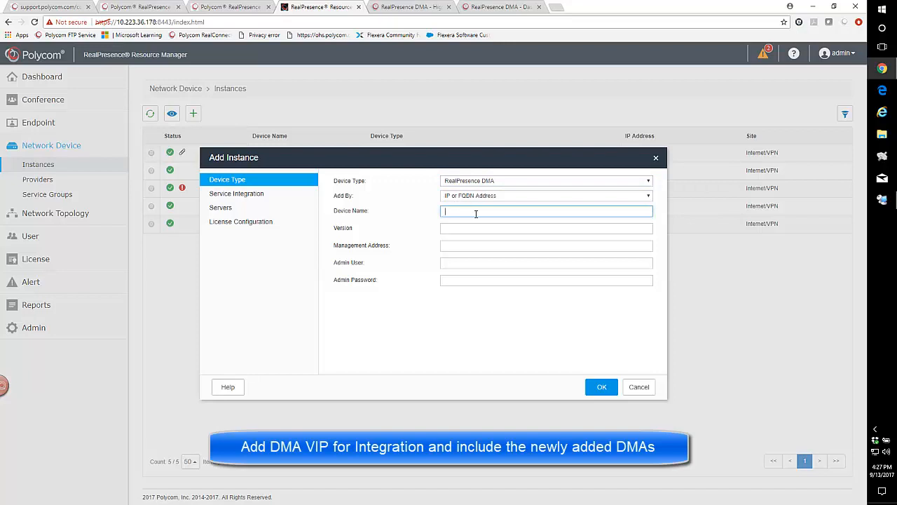
pyautogui.write('VIPDMA')
pyautogui.click(455, 227)
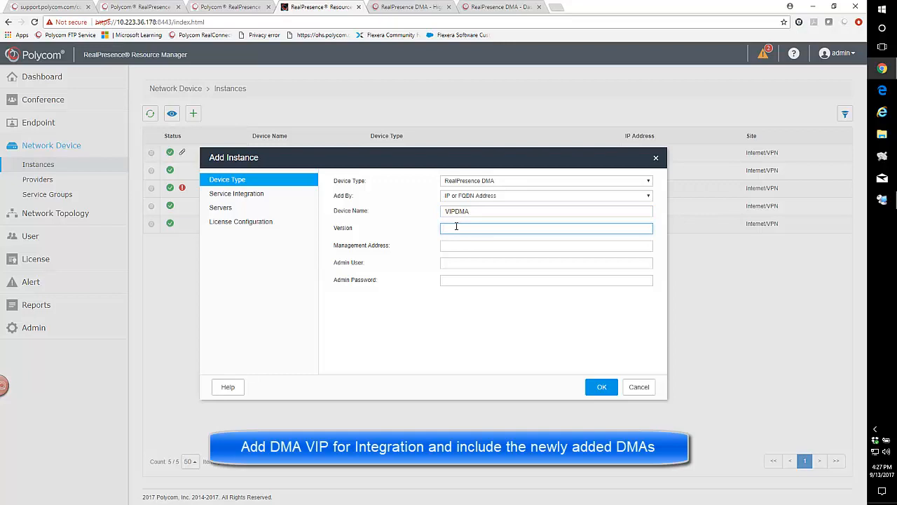
pyautogui.write('9.0')
# Enter management address 10.223.36.173, admin user admin and the admin password for VIPDMA.
pyautogui.click(449, 248)
pyautogui.write('10.2')
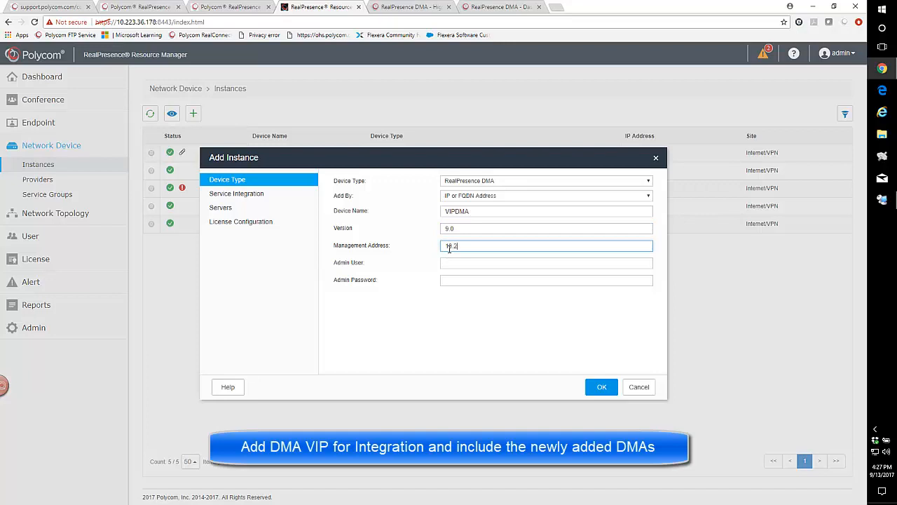
pyautogui.write('23.36.173')
pyautogui.click(454, 263)
pyautogui.write('admin')
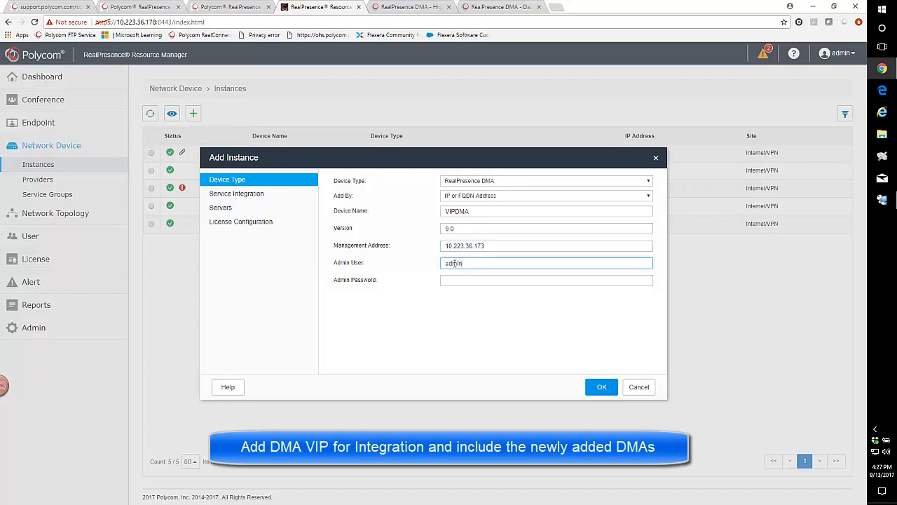
pyautogui.press('Tab')
pyautogui.write('••')
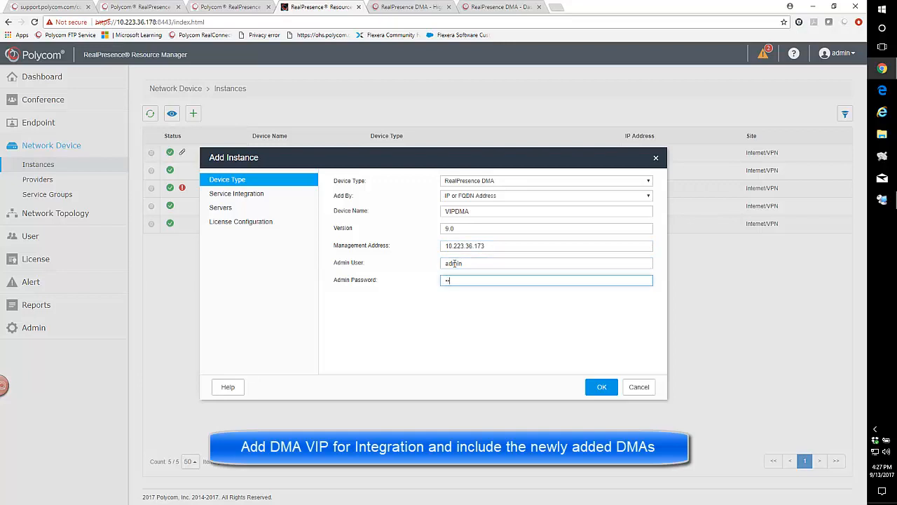
pyautogui.write('••••••••')
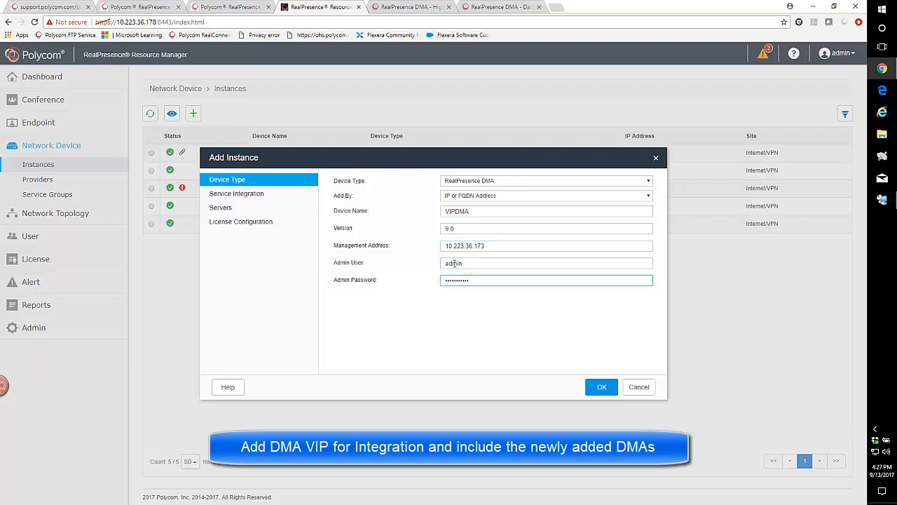
# Enable service integration as Conference Manager and Call server with DMA Supercluster support.
pyautogui.click(239, 195)
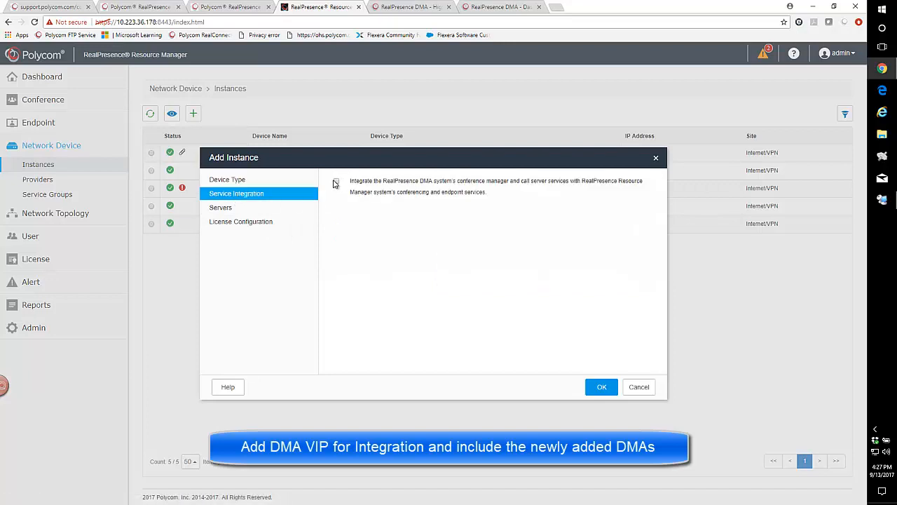
pyautogui.click(336, 181)
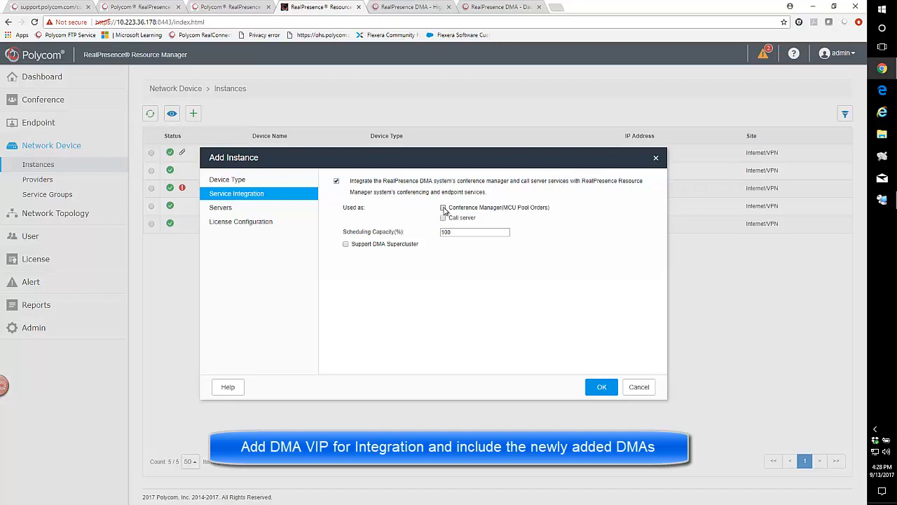
pyautogui.click(443, 208)
pyautogui.click(443, 218)
pyautogui.click(346, 245)
# Try to add 166DMA and 167DMA as the instance's servers and save, then cancel the new instance.
pyautogui.click(218, 209)
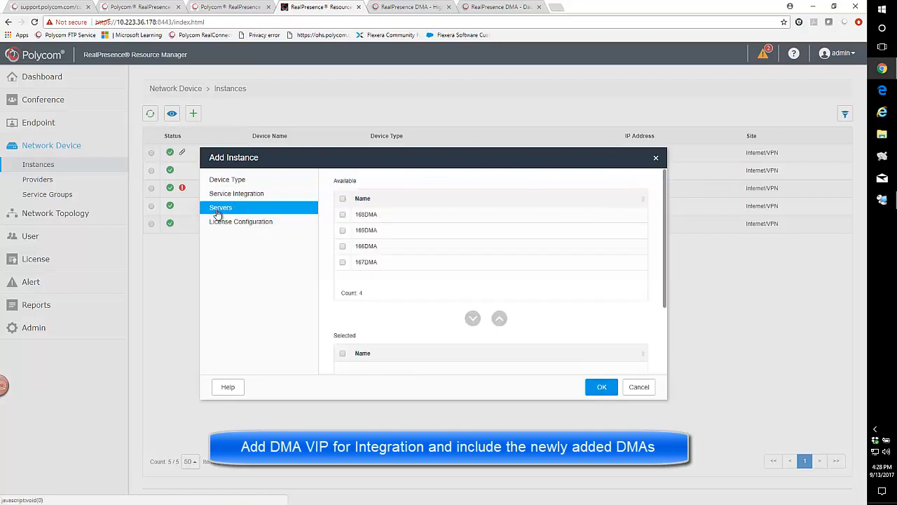
pyautogui.click(342, 246)
pyautogui.click(342, 262)
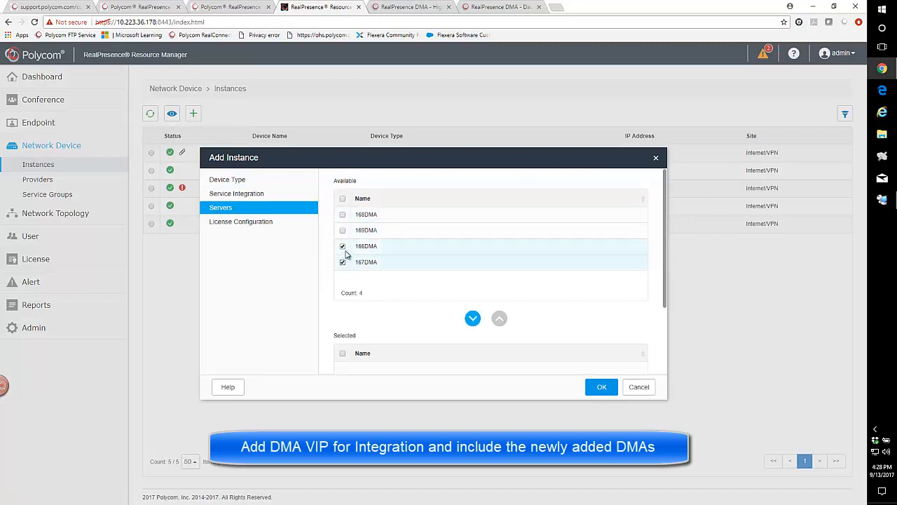
pyautogui.click(472, 319)
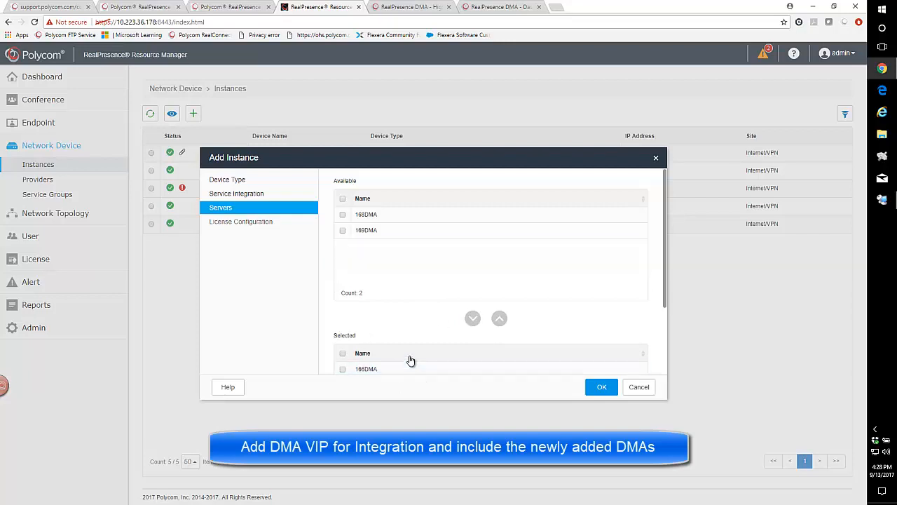
pyautogui.moveTo(666, 312); pyautogui.dragTo(673, 376)
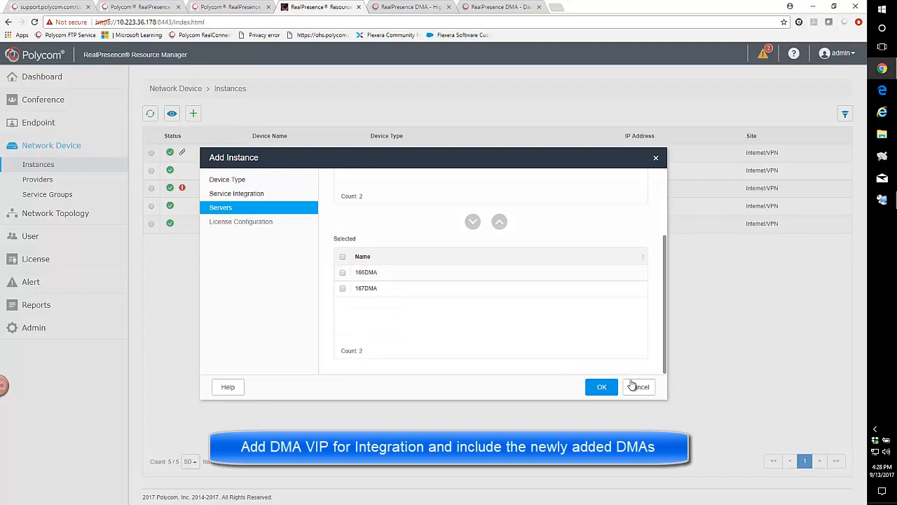
pyautogui.click(604, 390)
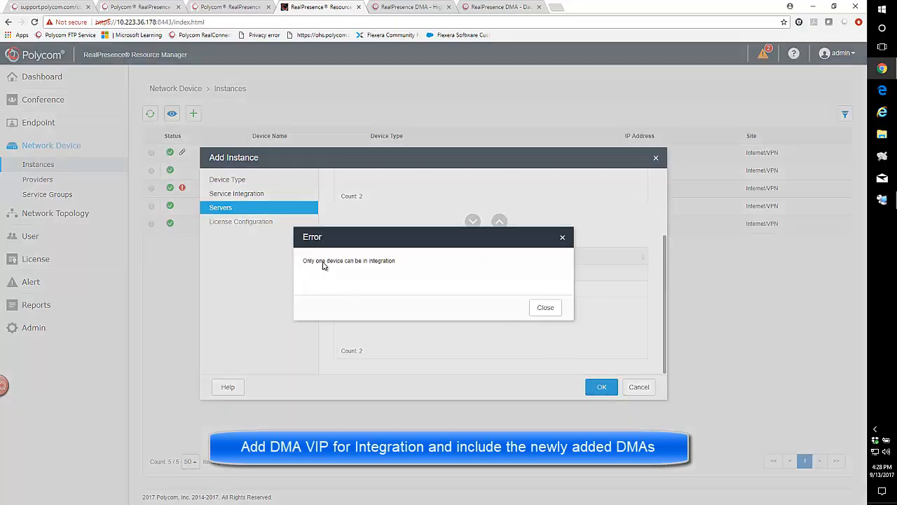
pyautogui.click(546, 309)
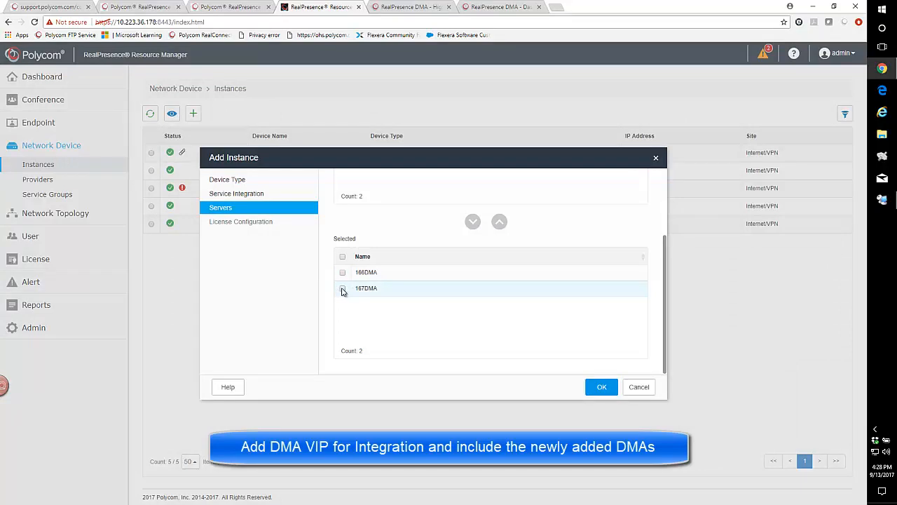
pyautogui.click(230, 196)
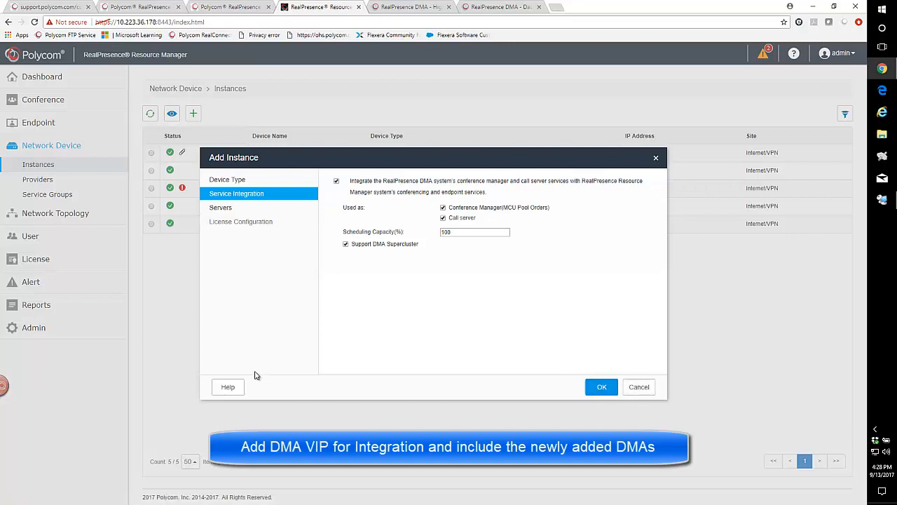
pyautogui.click(640, 387)
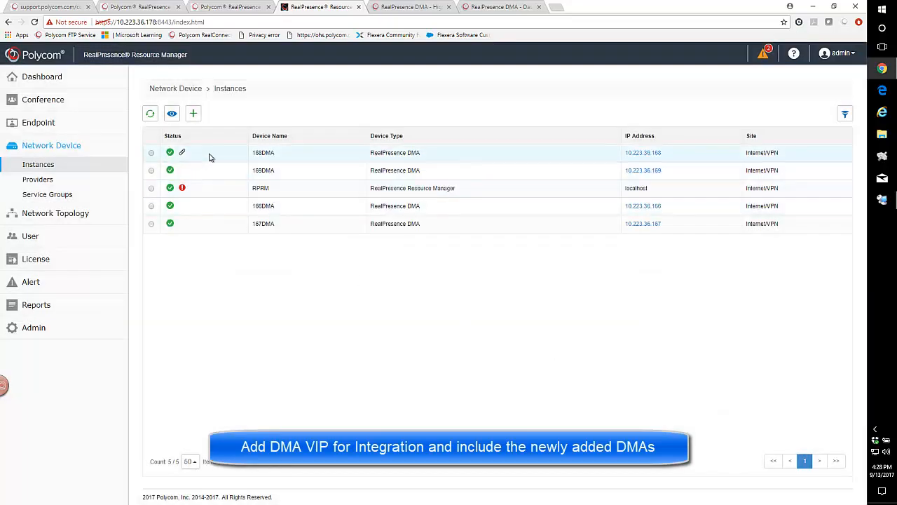
# Edit 168DMA, turn off its service integration with the Resource Manager, and save.
pyautogui.click(152, 153)
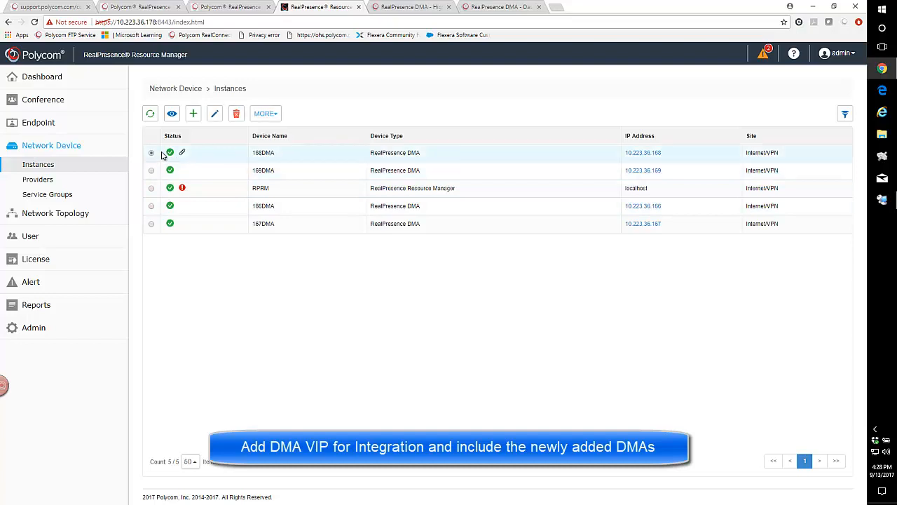
pyautogui.click(215, 114)
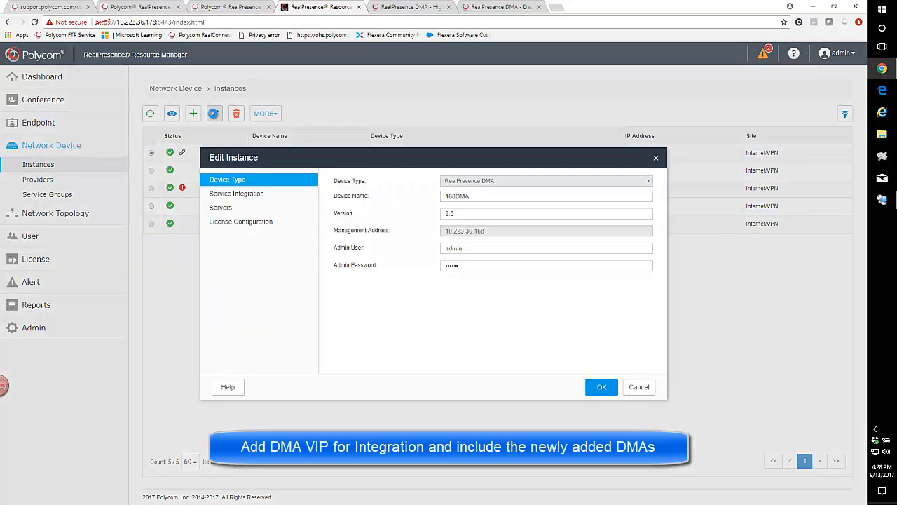
pyautogui.click(238, 194)
pyautogui.click(443, 217)
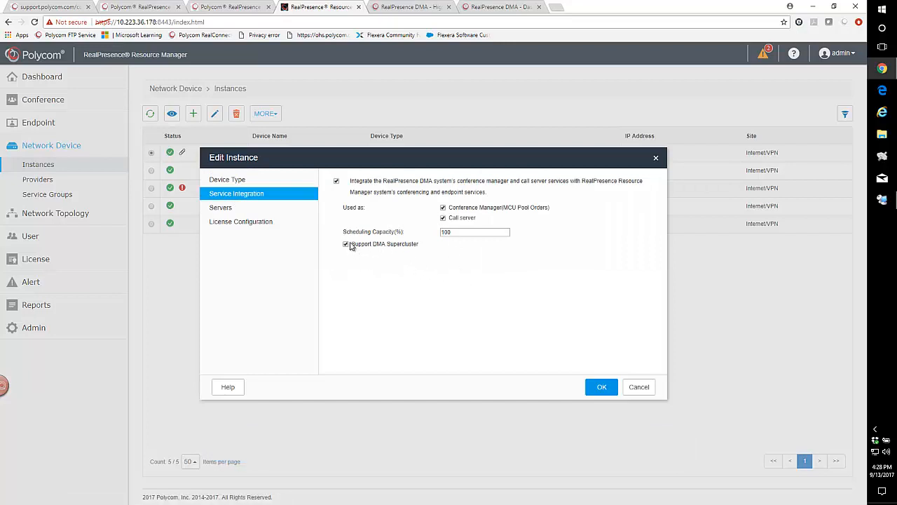
pyautogui.click(346, 244)
pyautogui.click(337, 182)
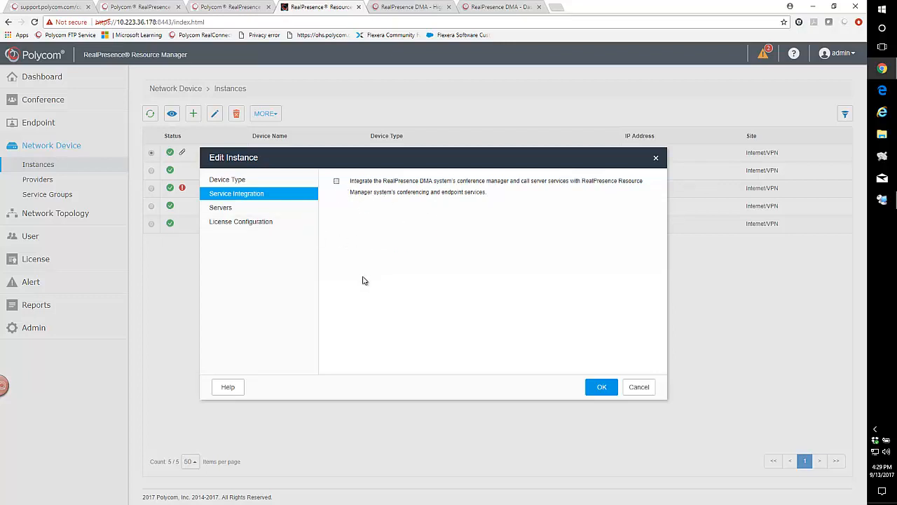
pyautogui.click(601, 387)
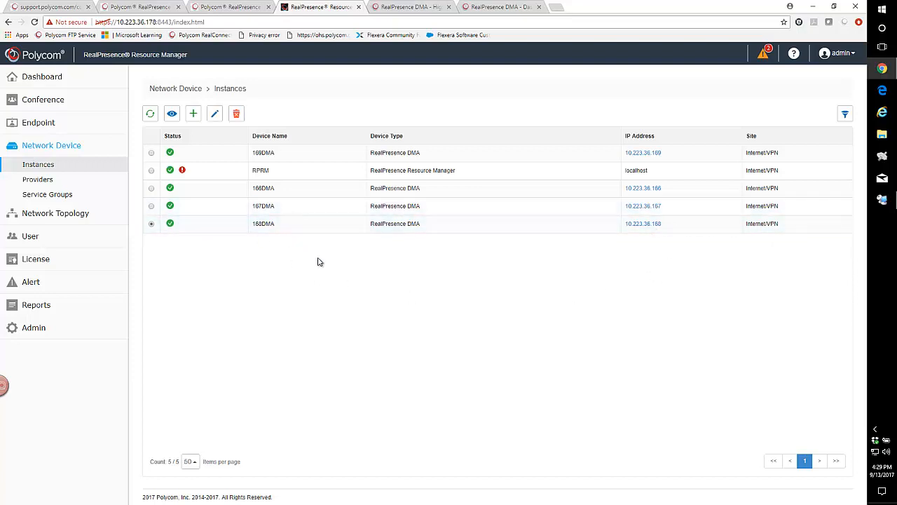
# Start adding a RealPresence DMA instance named VIPDMA, version 9.0, management address 10.223.36.173.
pyautogui.click(194, 114)
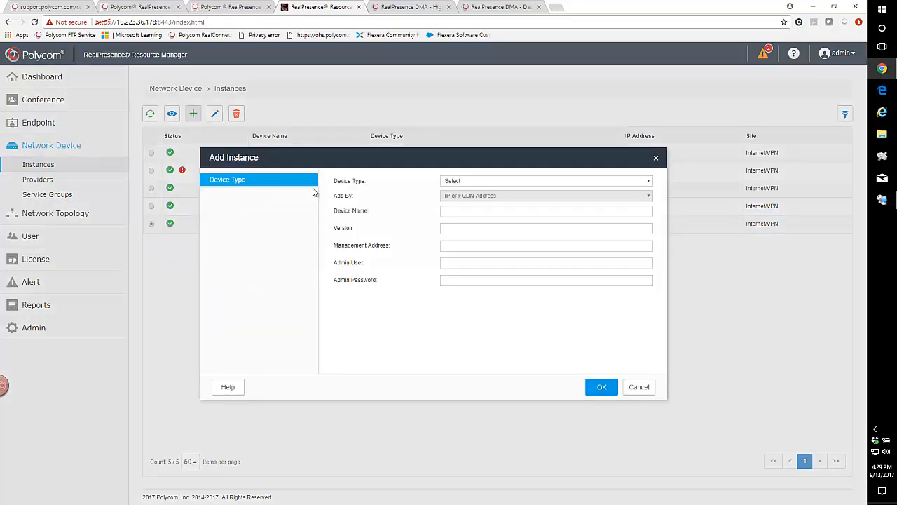
pyautogui.click(452, 182)
pyautogui.click(467, 210)
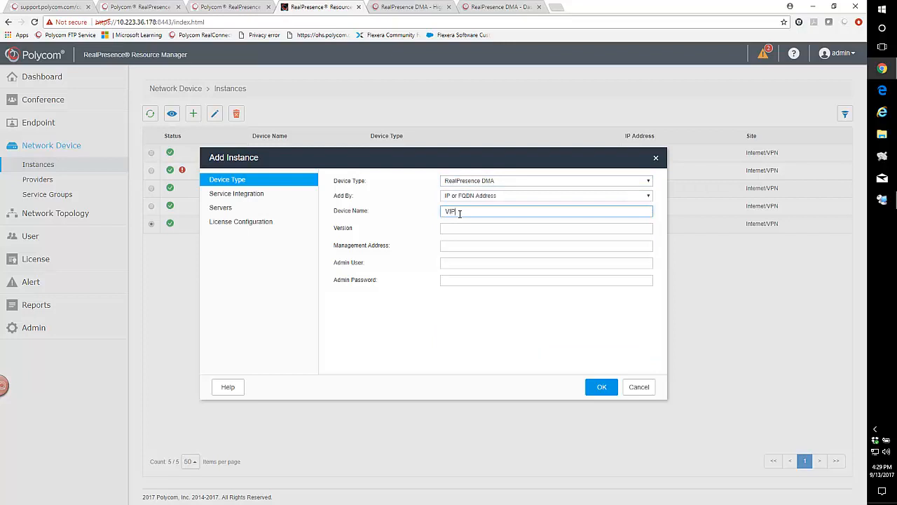
pyautogui.write('VIPDMA')
pyautogui.click(443, 229)
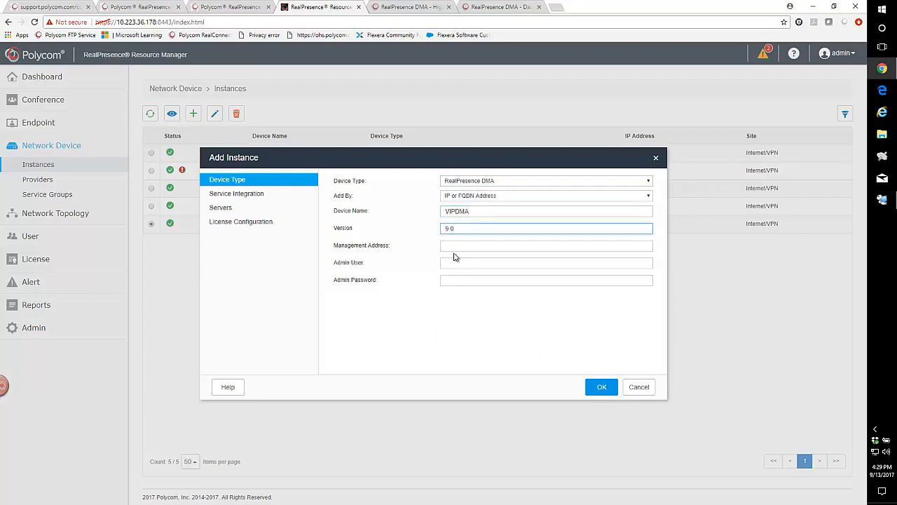
pyautogui.write('10.223.36.173')
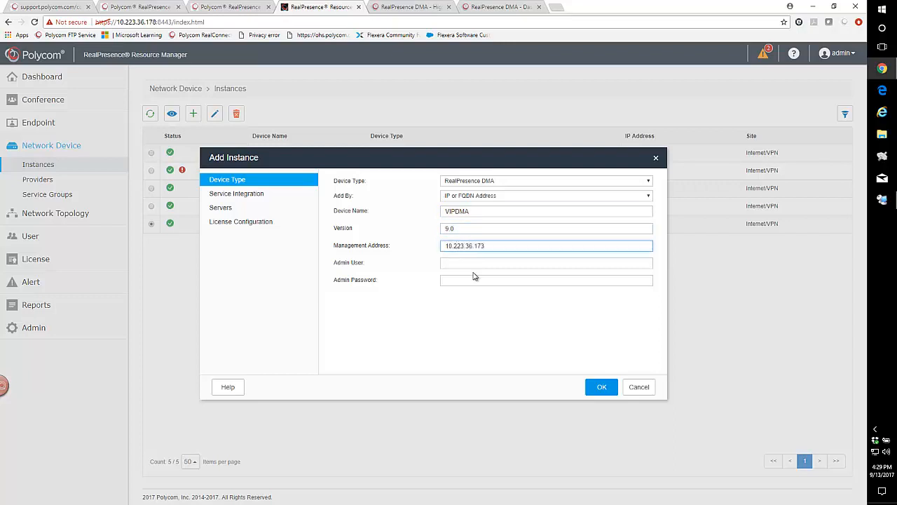
# Enter admin as the admin user and fill in the admin password for the VIPDMA instance.
pyautogui.click(465, 265)
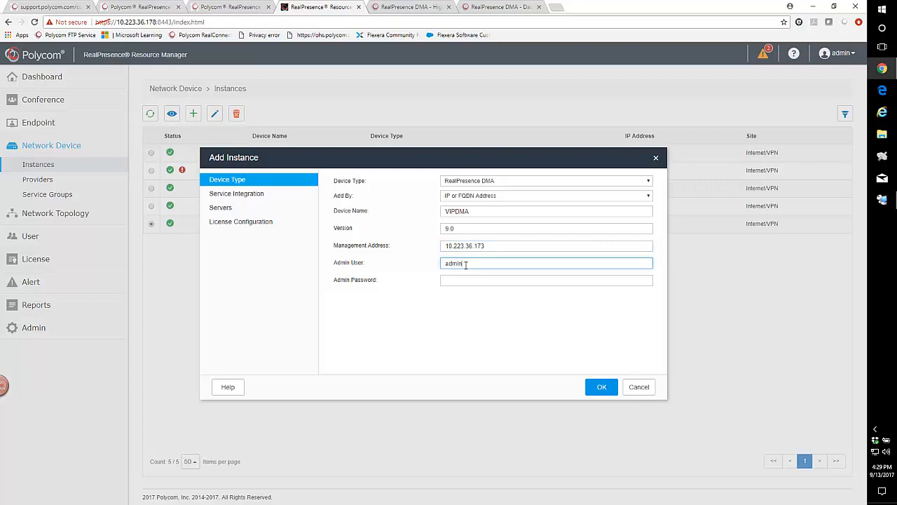
pyautogui.press('Tab')
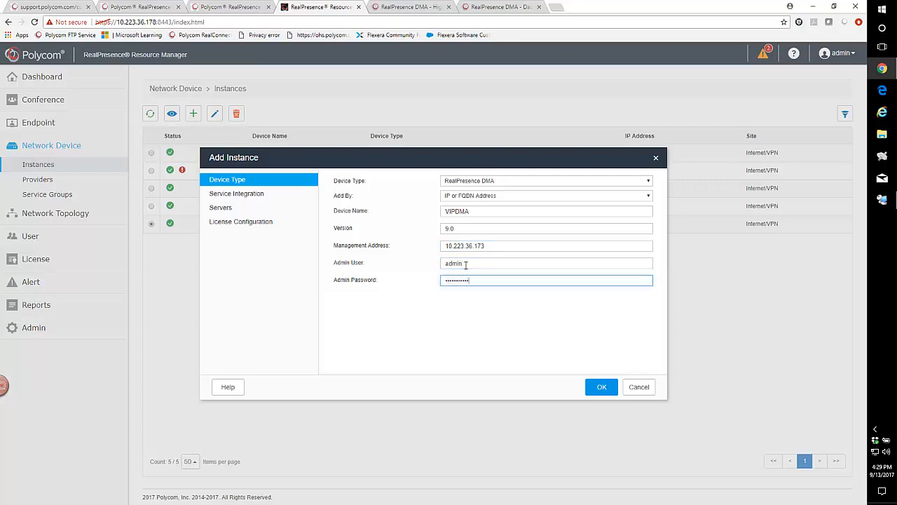
# Enable service integration for the instance as Conference Manager with DMA Supercluster support.
pyautogui.click(229, 198)
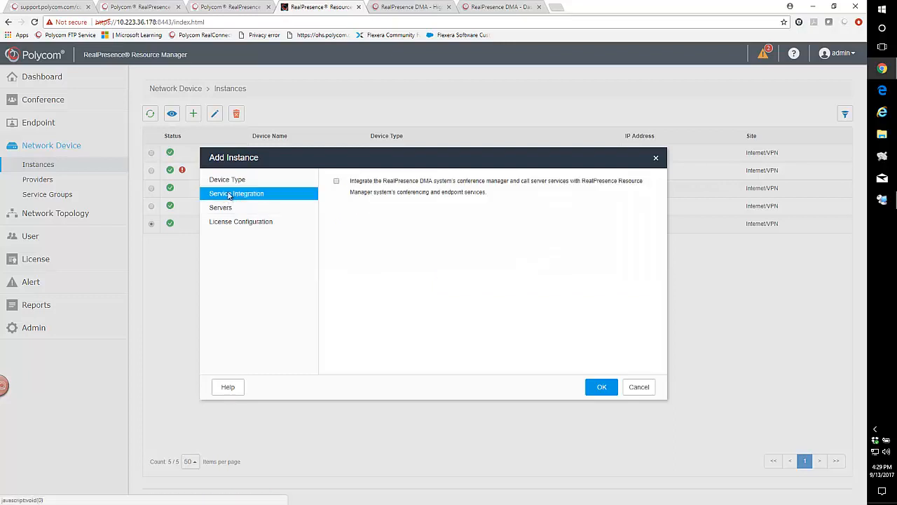
pyautogui.click(337, 181)
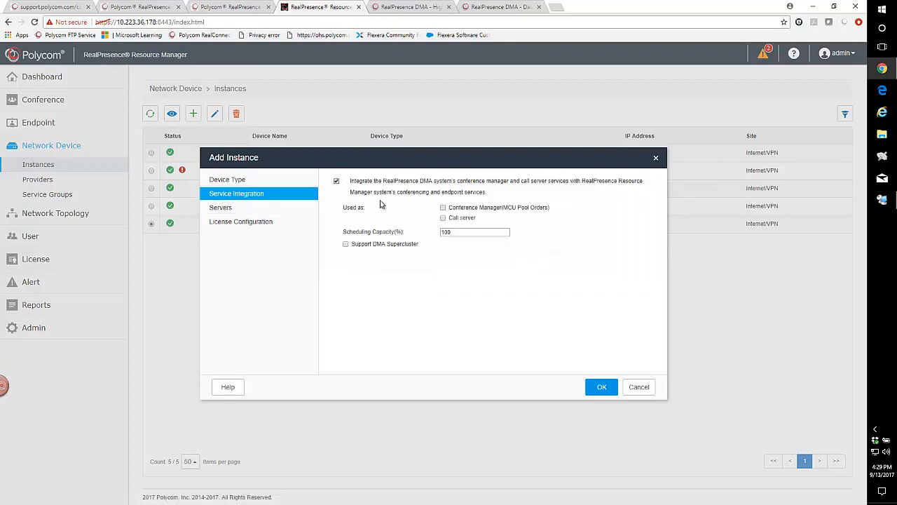
pyautogui.click(442, 208)
pyautogui.click(346, 244)
# Add 166DMA and 167DMA as the instance's servers and save the VIPDMA instance.
pyautogui.click(220, 207)
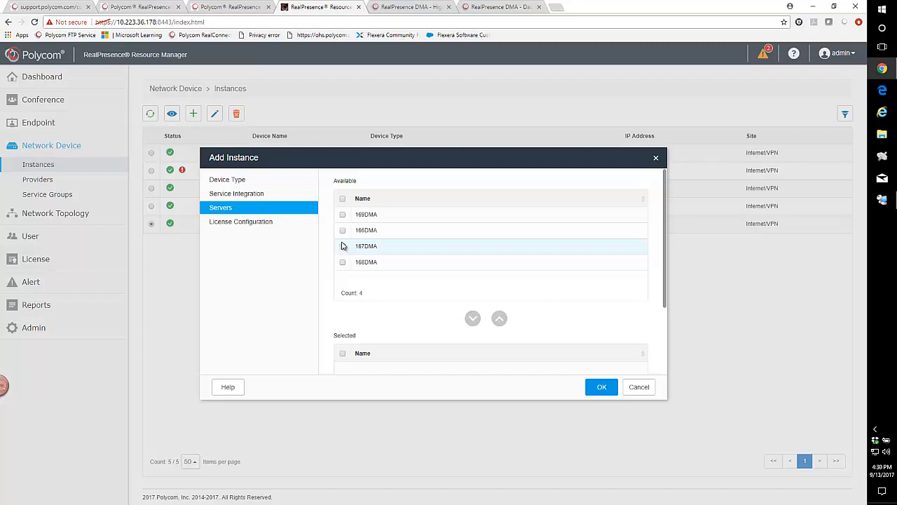
pyautogui.click(343, 232)
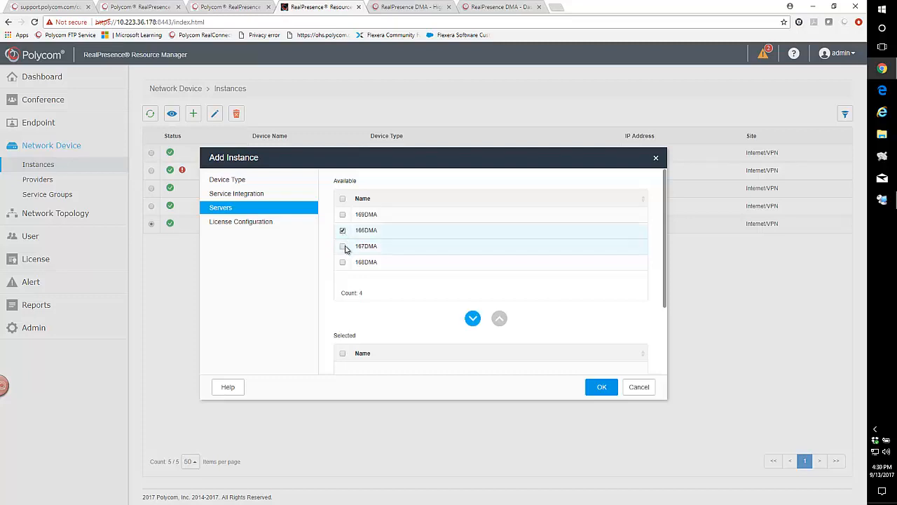
pyautogui.click(343, 246)
pyautogui.click(471, 319)
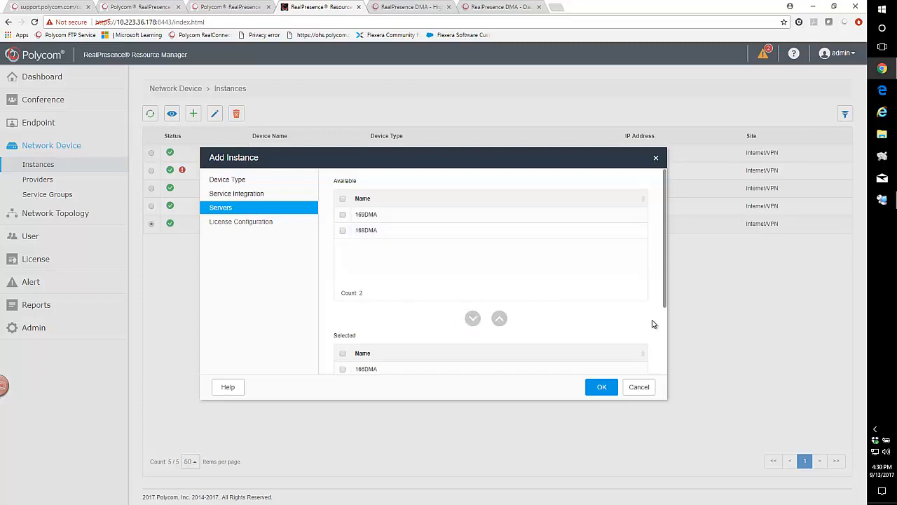
pyautogui.moveTo(665, 304); pyautogui.dragTo(665, 381)
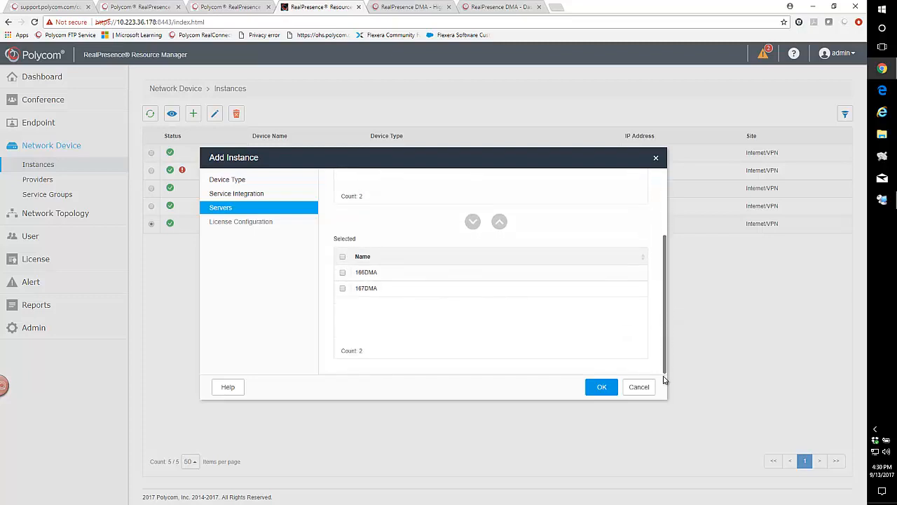
pyautogui.click(600, 387)
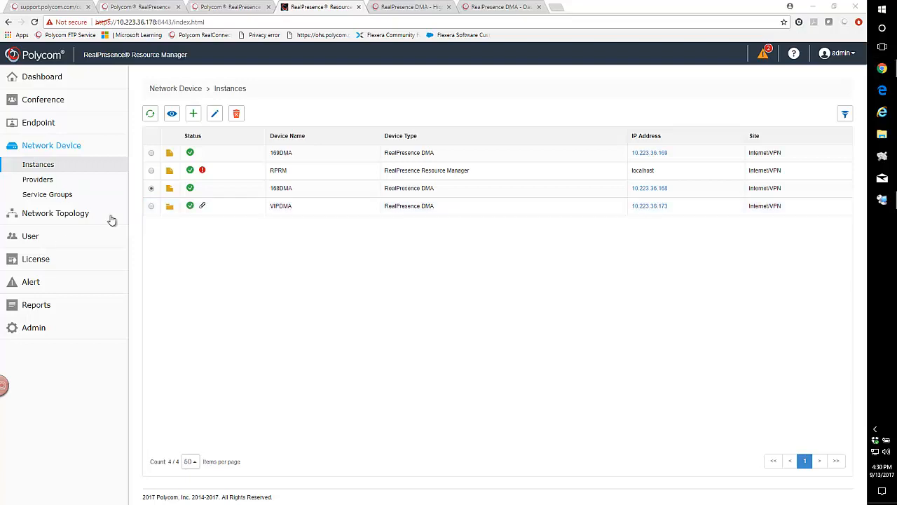
# Open a new browser tab and try to browse to vipdma.austin.npi.
pyautogui.click(223, 233)
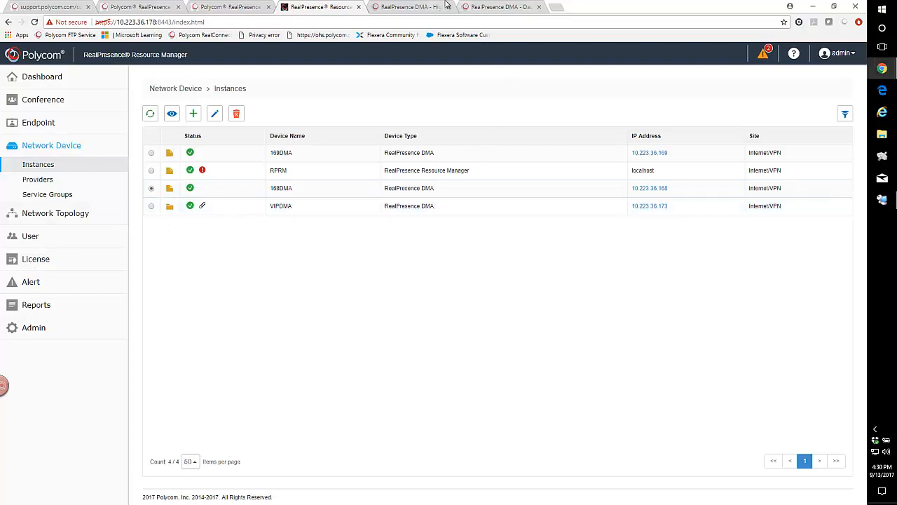
pyautogui.click(556, 7)
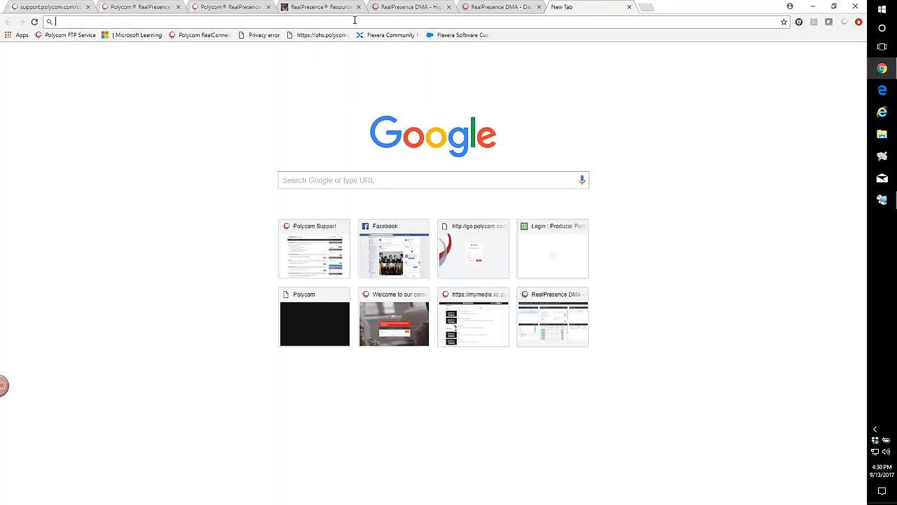
pyautogui.write('vip')
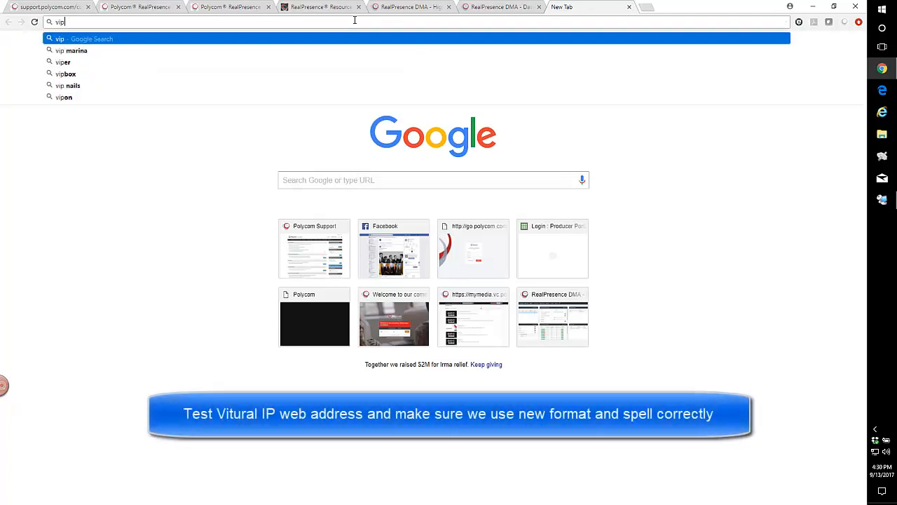
pyautogui.write('dma.aus')
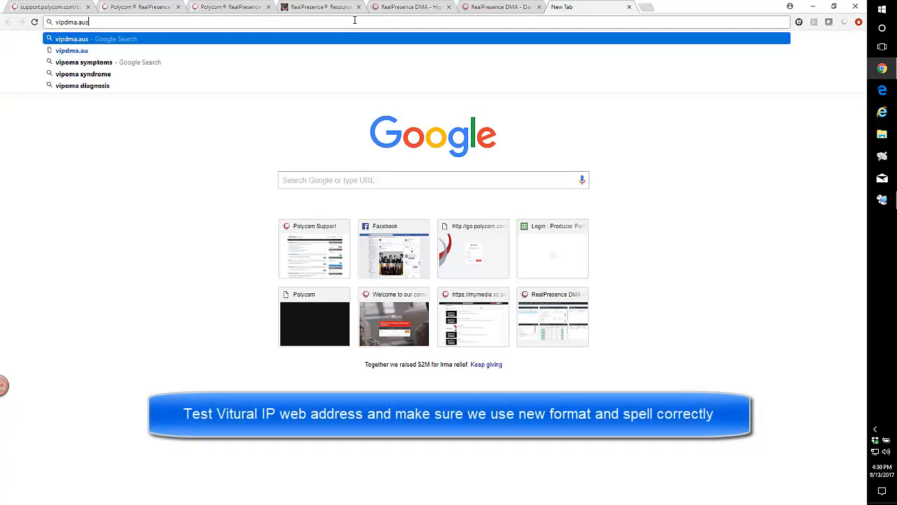
pyautogui.write('tin.npi')
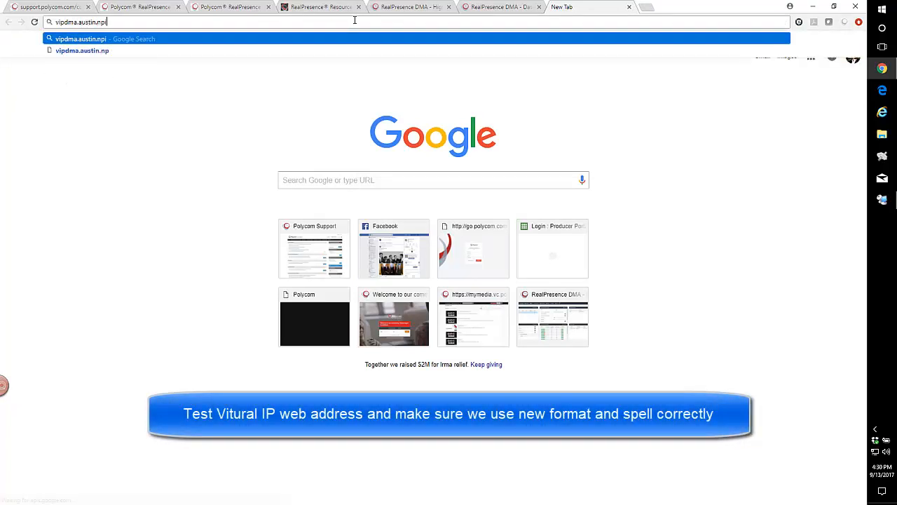
pyautogui.press('Return')
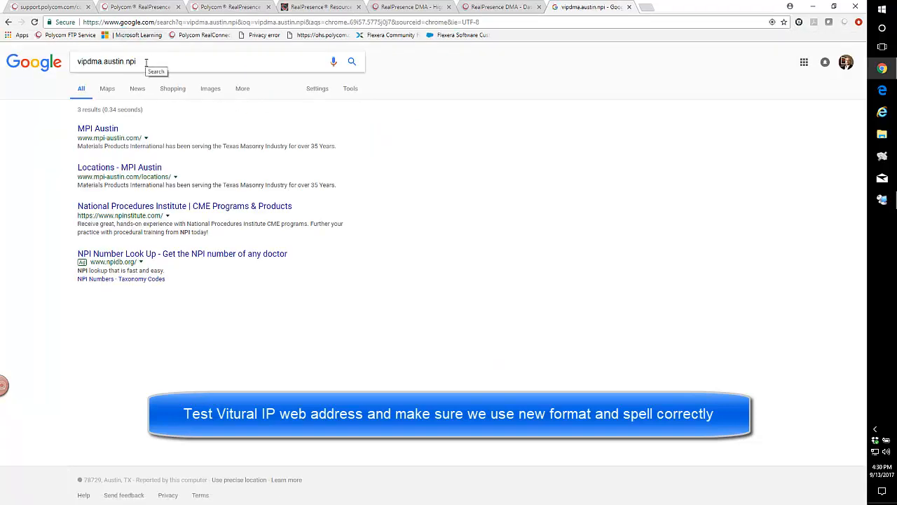
# Enter the DMA address vipdna.austiin.npi:8443/dma in the address bar and load it.
pyautogui.click(141, 23)
pyautogui.write('vi')
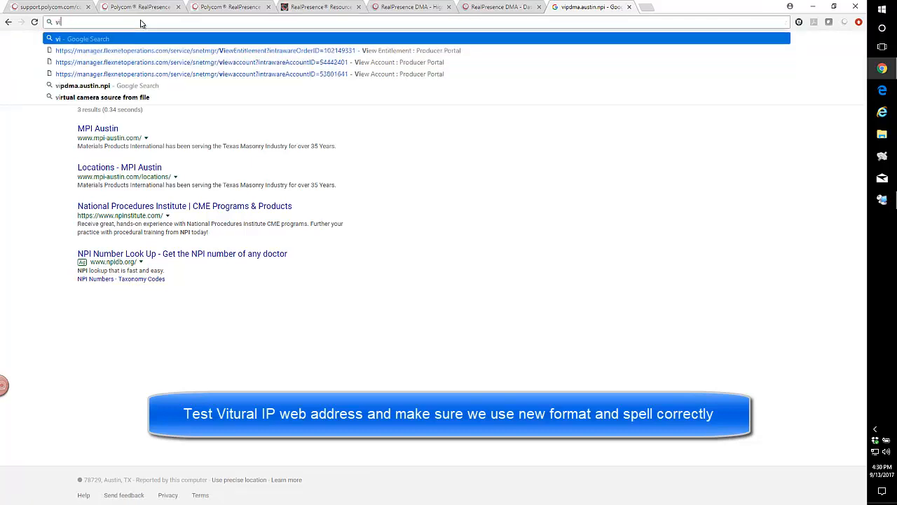
pyautogui.write('pdna')
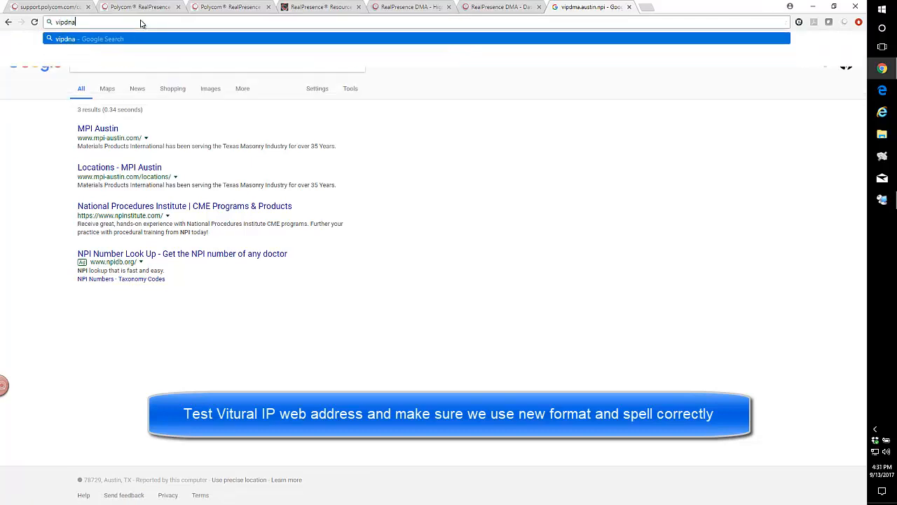
pyautogui.write('.aust')
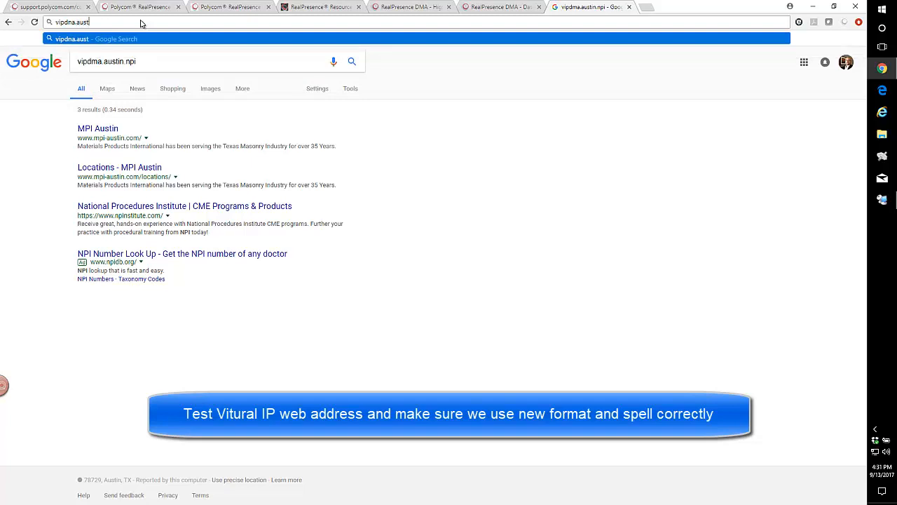
pyautogui.write('in.npi')
pyautogui.press('BackSpace')
pyautogui.press('BackSpace')
pyautogui.press('BackSpace')
pyautogui.press('BackSpace')
pyautogui.press('BackSpace')
pyautogui.write('in.npi:8443')
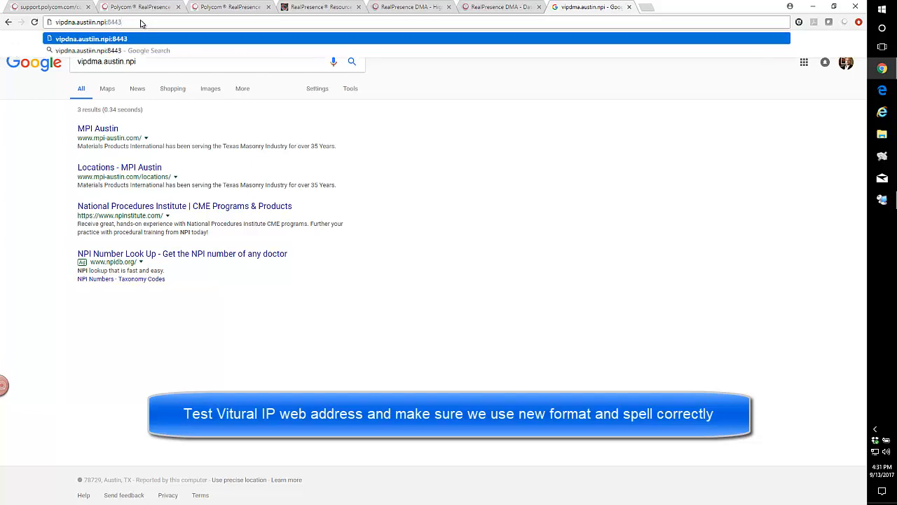
pyautogui.write('/dmn')
pyautogui.press('BackSpace')
pyautogui.write('a')
pyautogui.press('Return')
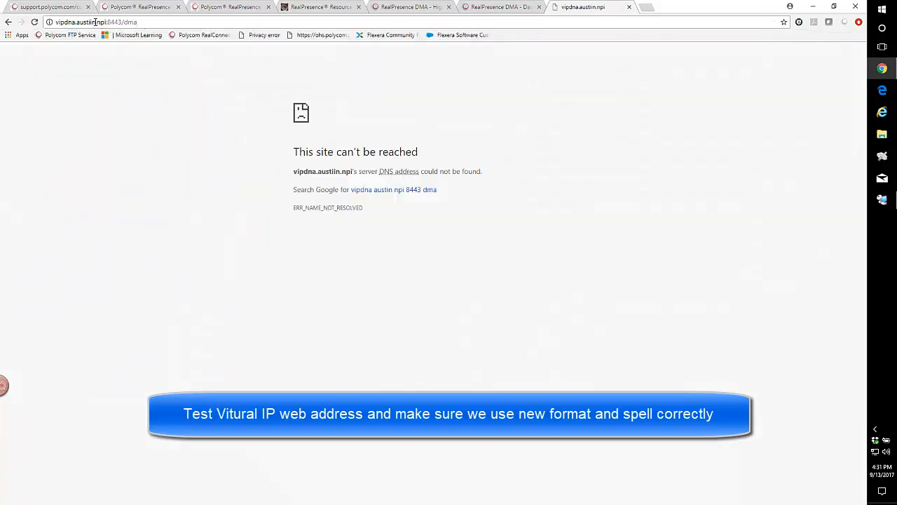
# Correct the address spelling to vipdma.austin.npi:8443/dma and load it.
pyautogui.click(94, 22)
pyautogui.click(93, 22)
pyautogui.press('BackSpace')
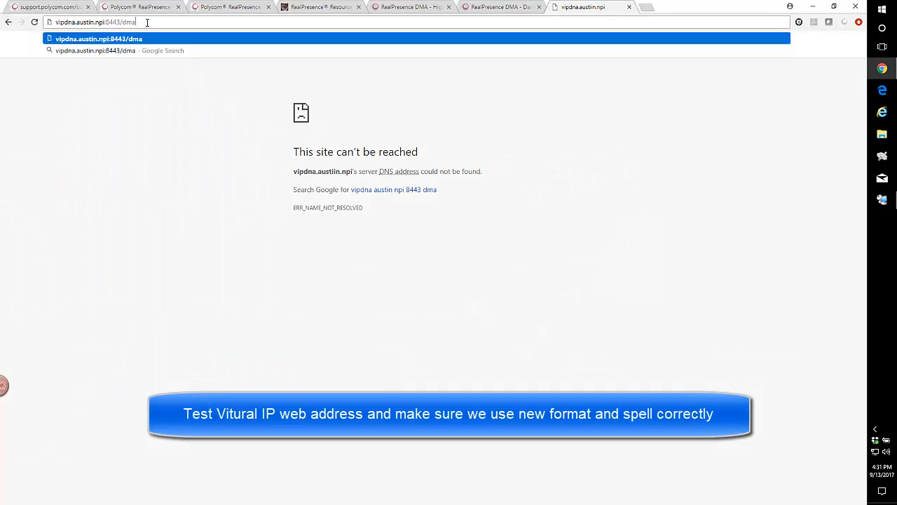
pyautogui.press('Return')
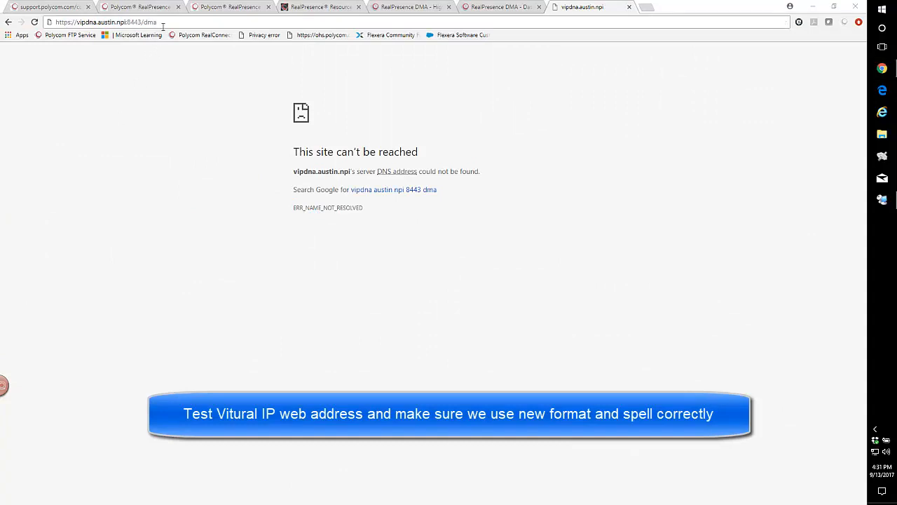
pyautogui.press('Return')
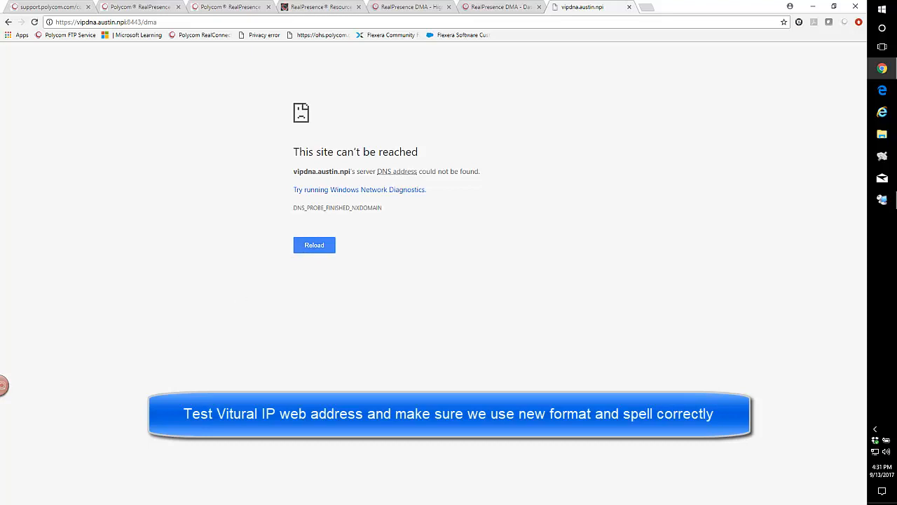
pyautogui.click(93, 21)
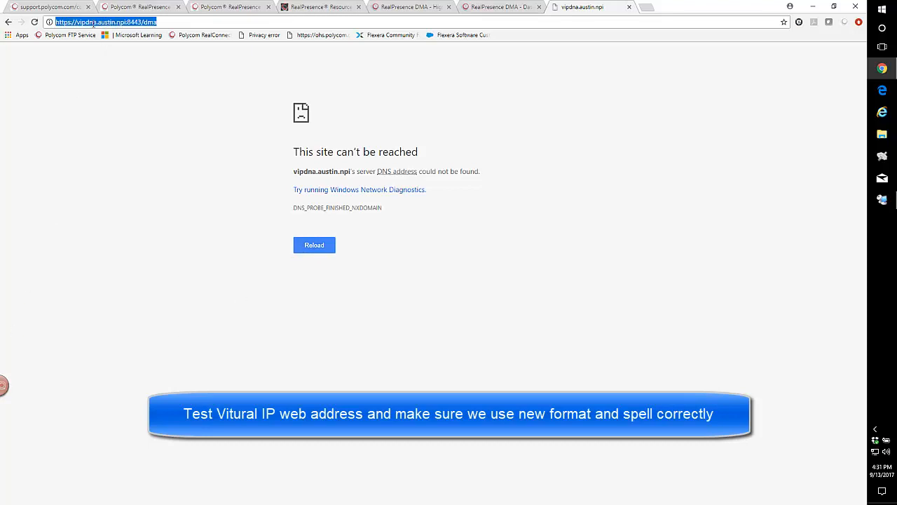
pyautogui.click(94, 23)
pyautogui.press('BackSpace')
pyautogui.write('M')
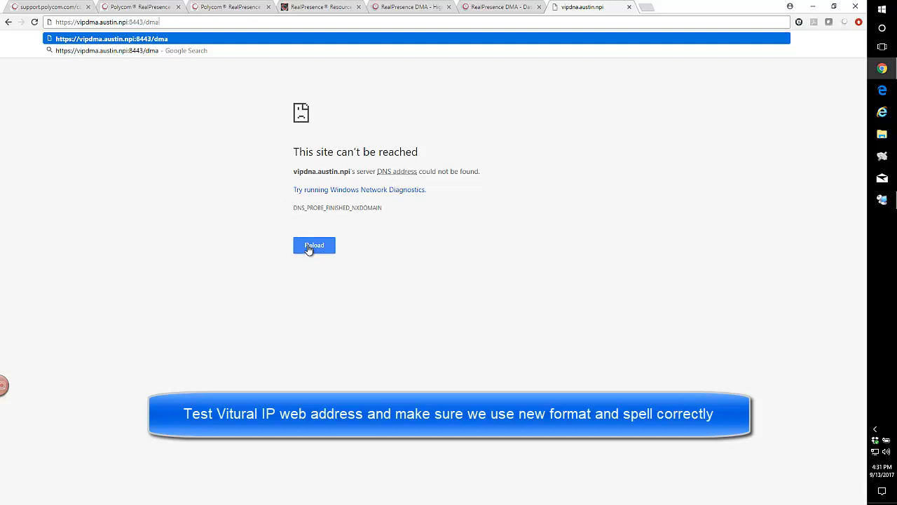
pyautogui.press('Return')
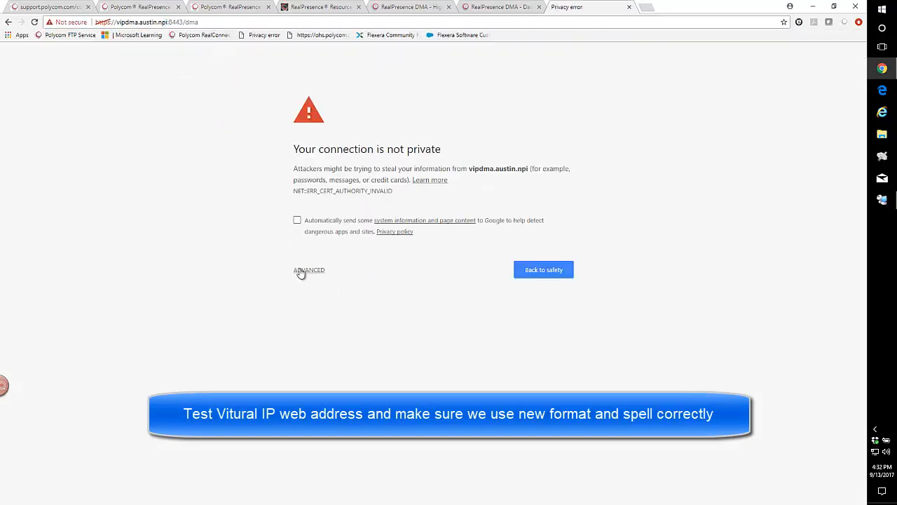
# Proceed past the certificate warning to the DMA login page and bookmark it.
pyautogui.click(298, 272)
pyautogui.click(315, 343)
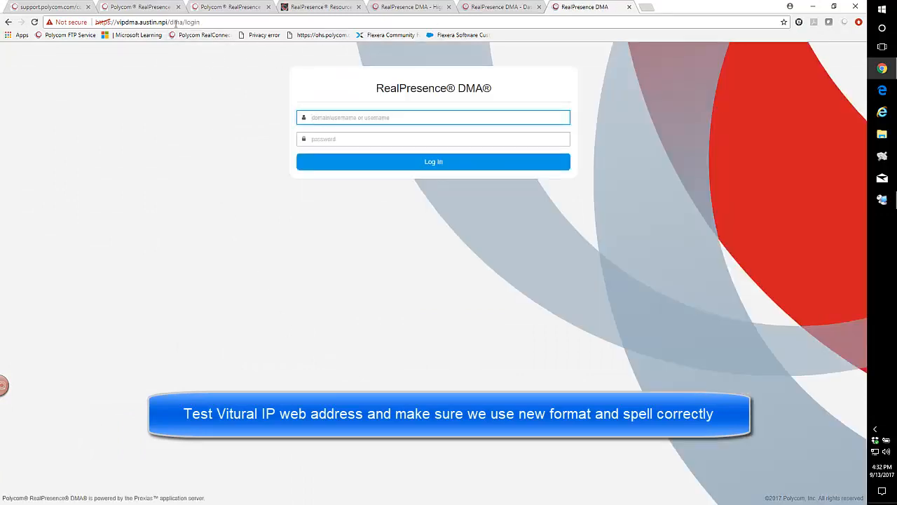
pyautogui.click(784, 22)
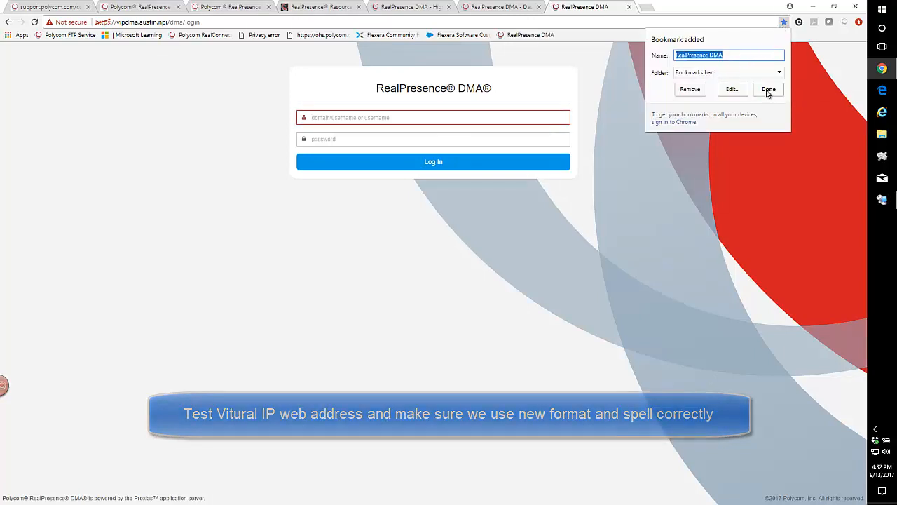
pyautogui.click(768, 89)
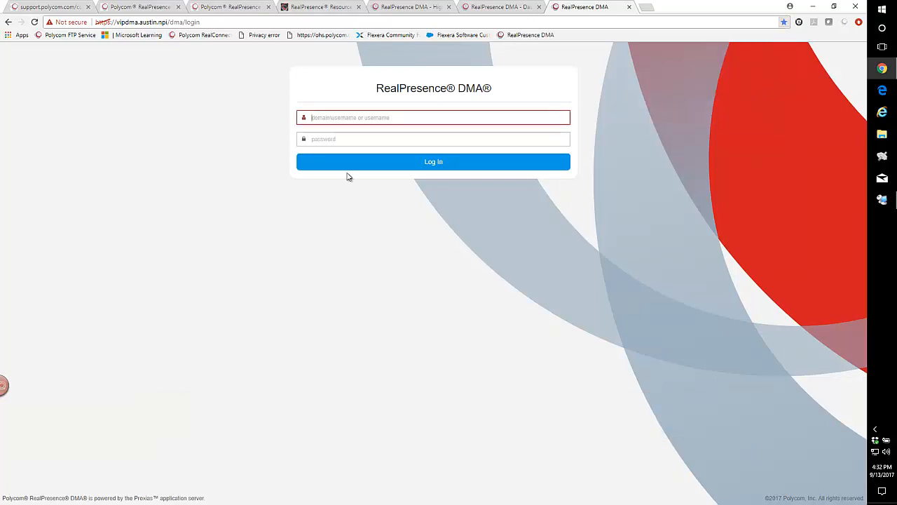
# Log in to the virtual DMA as admin with the account password.
pyautogui.click(318, 117)
pyautogui.write('admin')
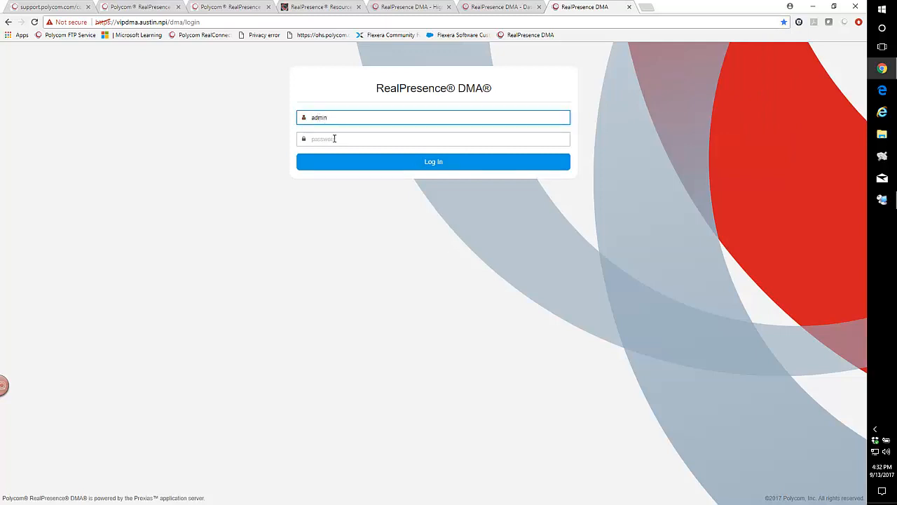
pyautogui.click(323, 140)
pyautogui.write('Po')
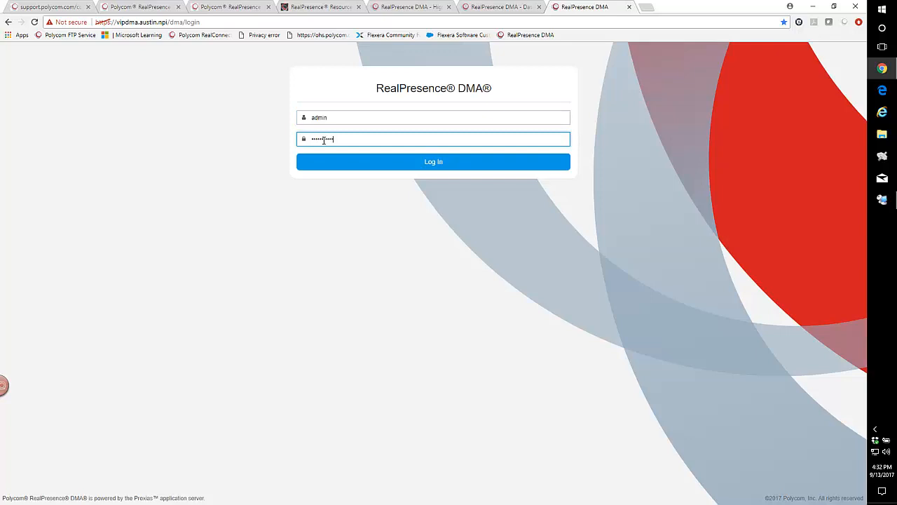
pyautogui.click(400, 162)
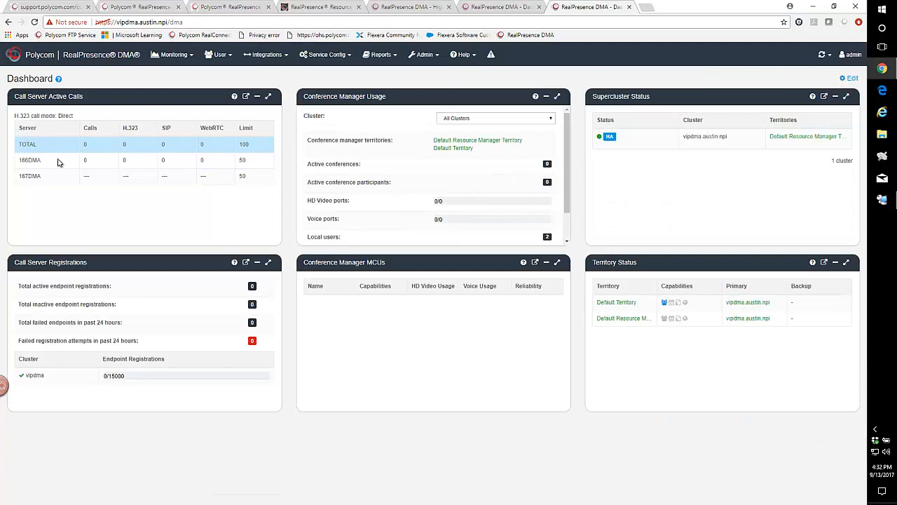
# Edit the DMA dashboard and add the High Availability Status pane.
pyautogui.click(851, 79)
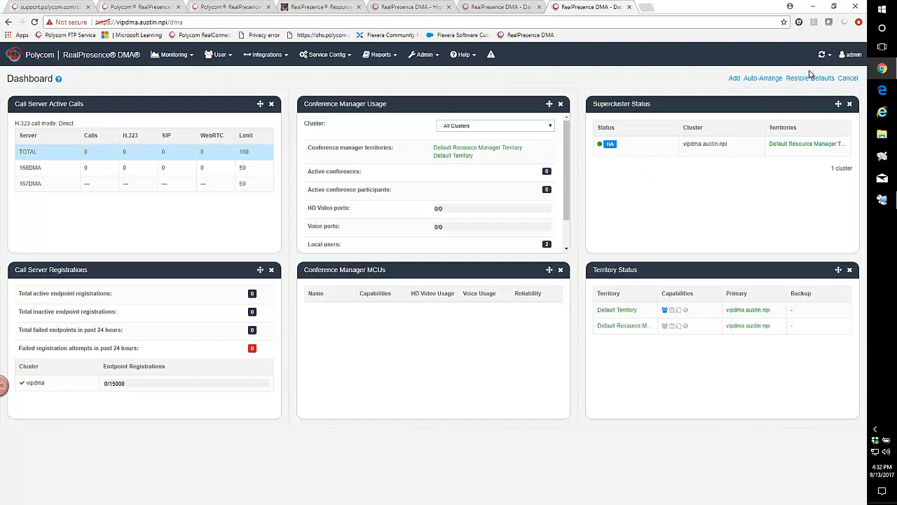
pyautogui.click(733, 79)
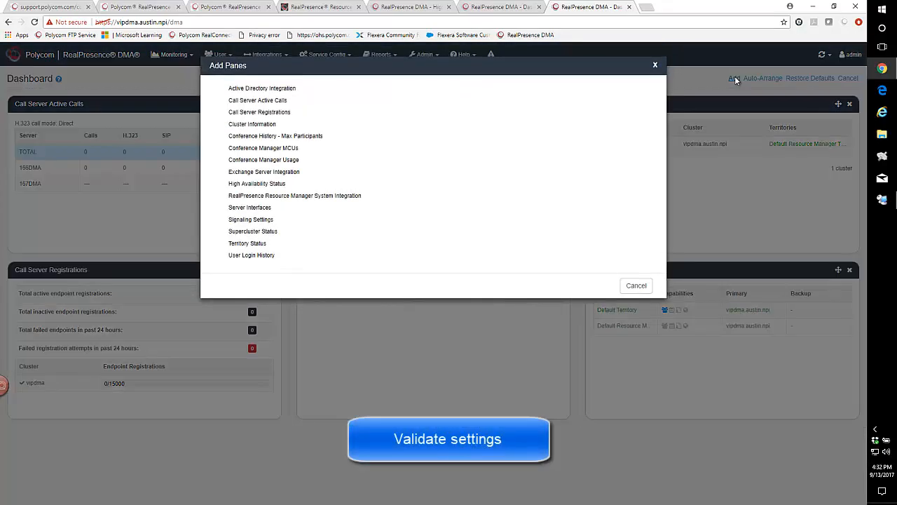
pyautogui.click(256, 183)
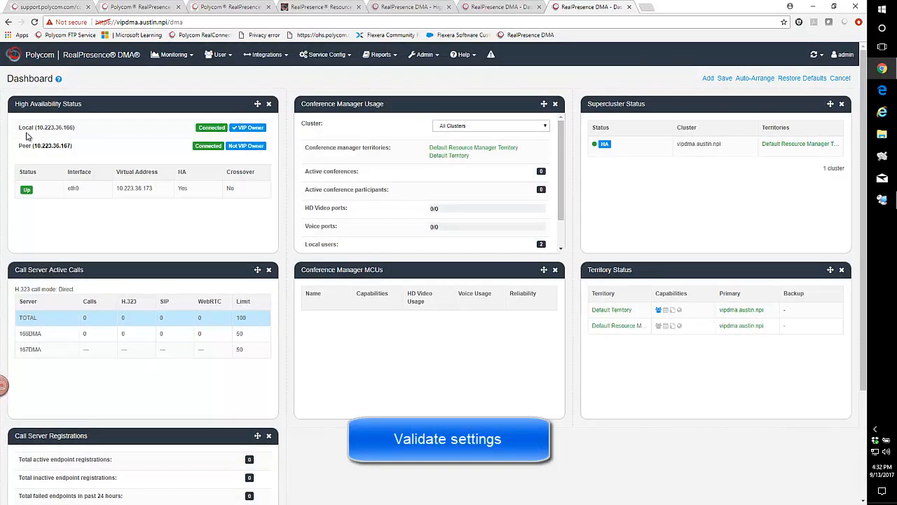
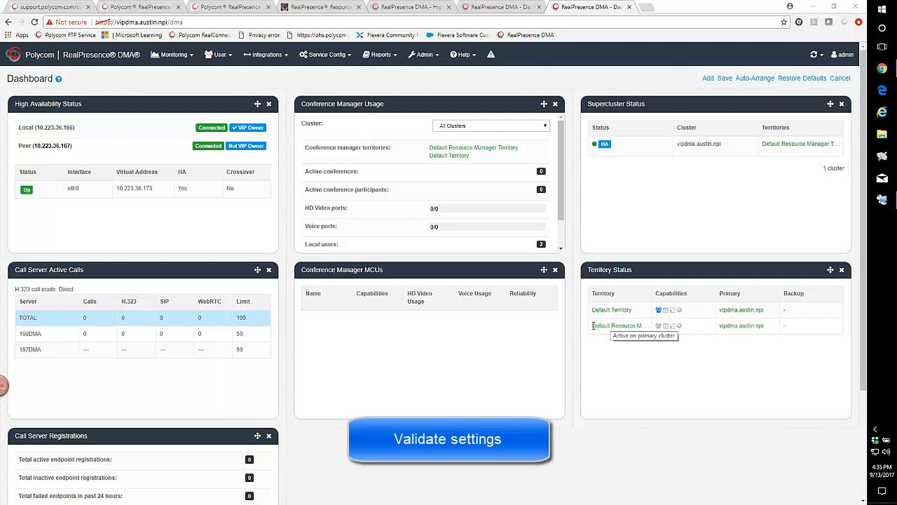
# Review the dashboard's territory status and expand the VIPDMA entry in the Resource Manager device instances to view its member DMAs.
pyautogui.moveTo(593, 325); pyautogui.dragTo(661, 329)
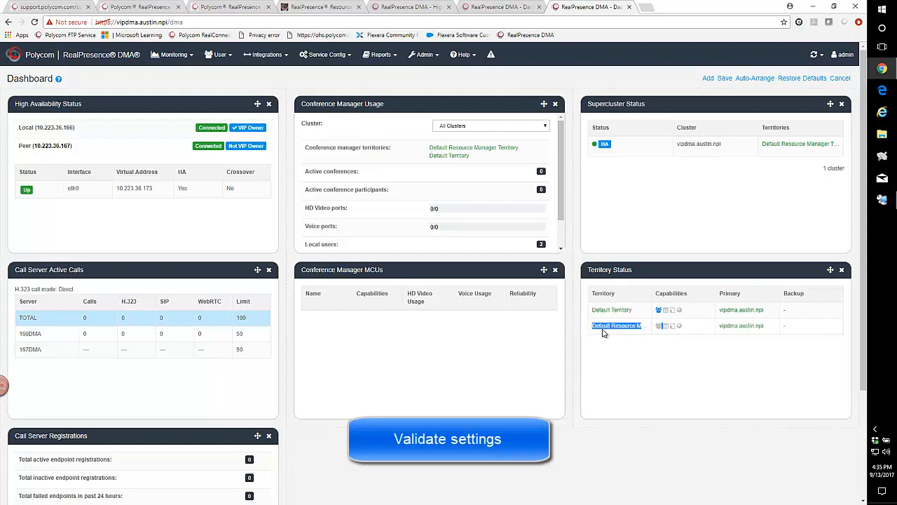
pyautogui.click(626, 328)
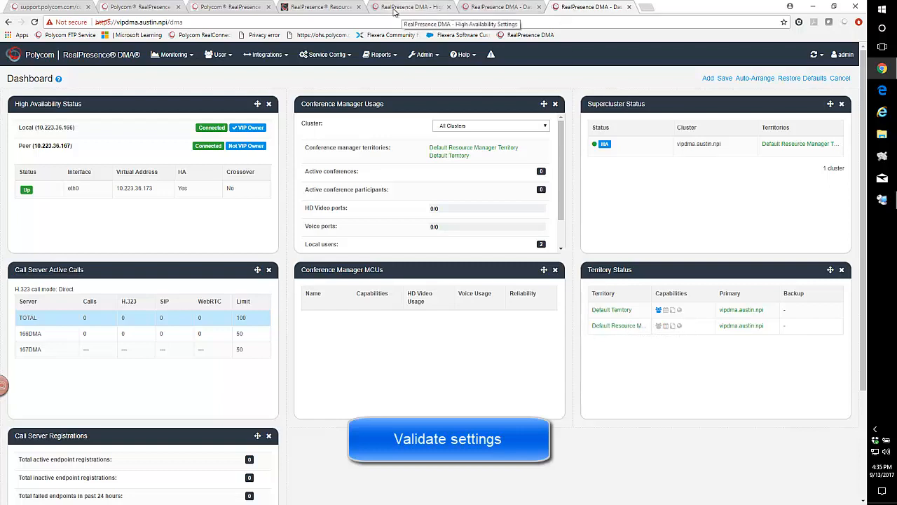
pyautogui.click(315, 7)
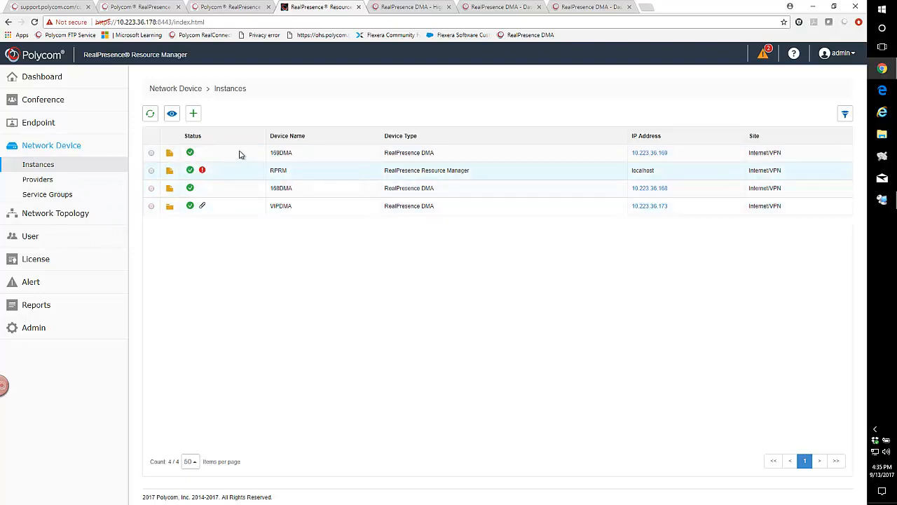
pyautogui.click(170, 209)
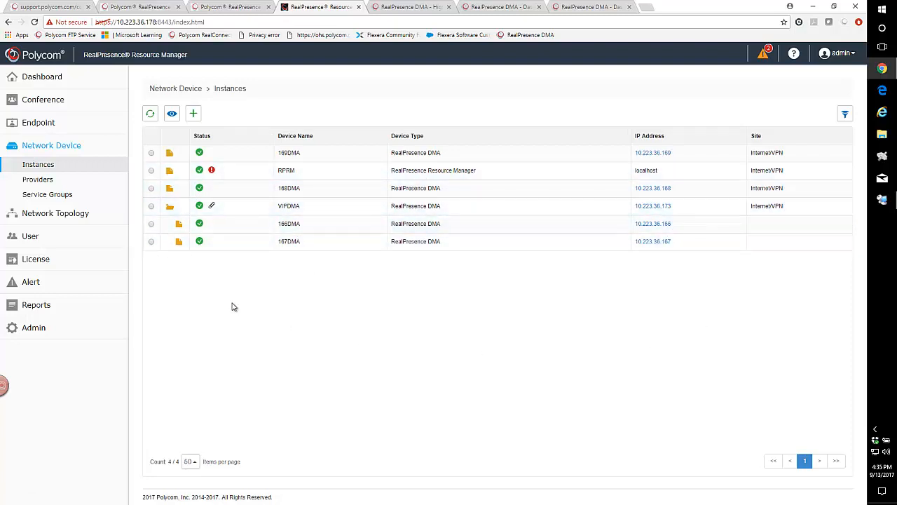
# Restart the 166DMA server (10.223.36.166) from the DMA's Shut Down and Restart page and confirm, to test failover.
pyautogui.click(587, 9)
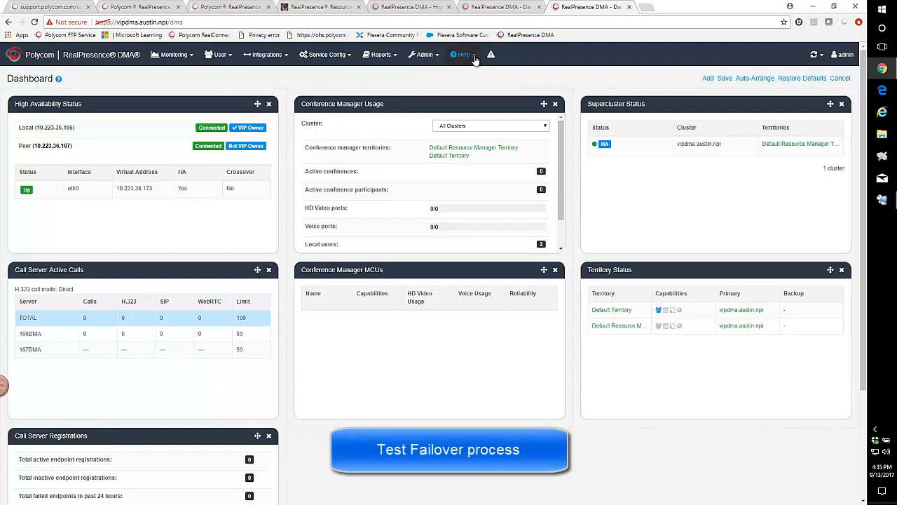
pyautogui.click(424, 56)
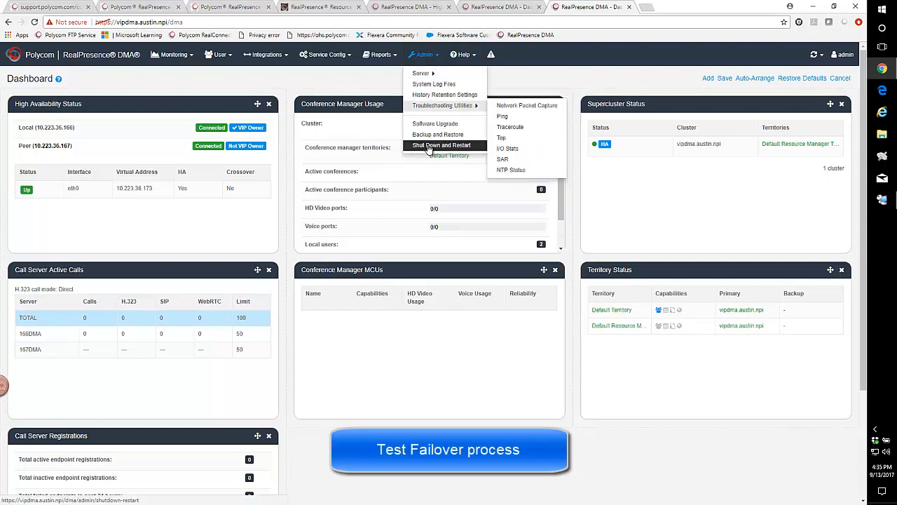
pyautogui.click(431, 146)
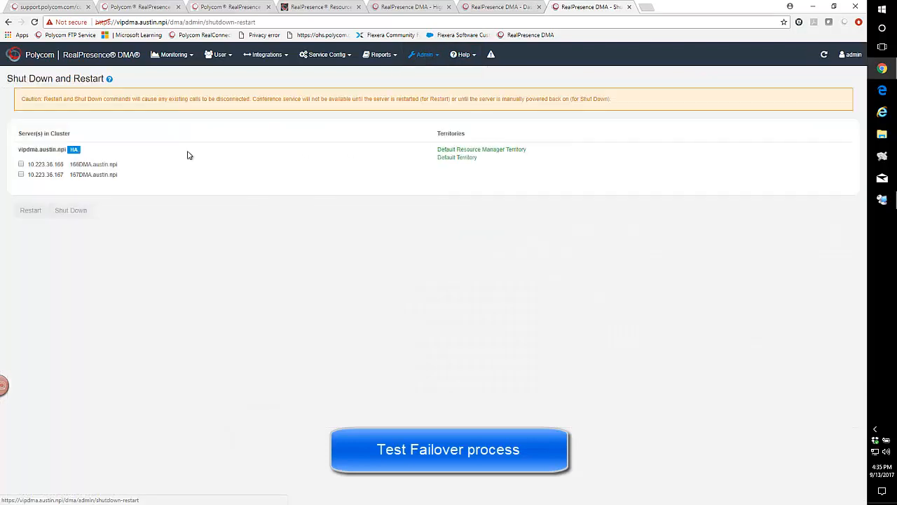
pyautogui.click(22, 165)
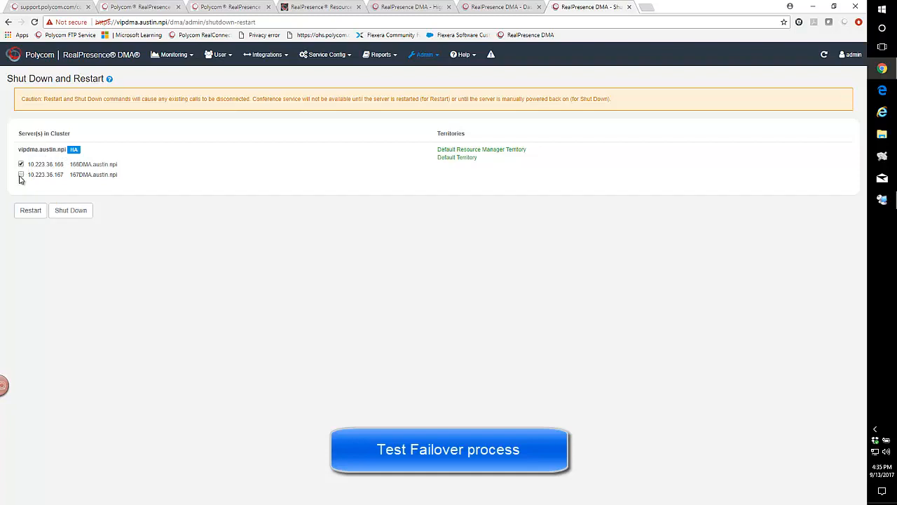
pyautogui.click(21, 174)
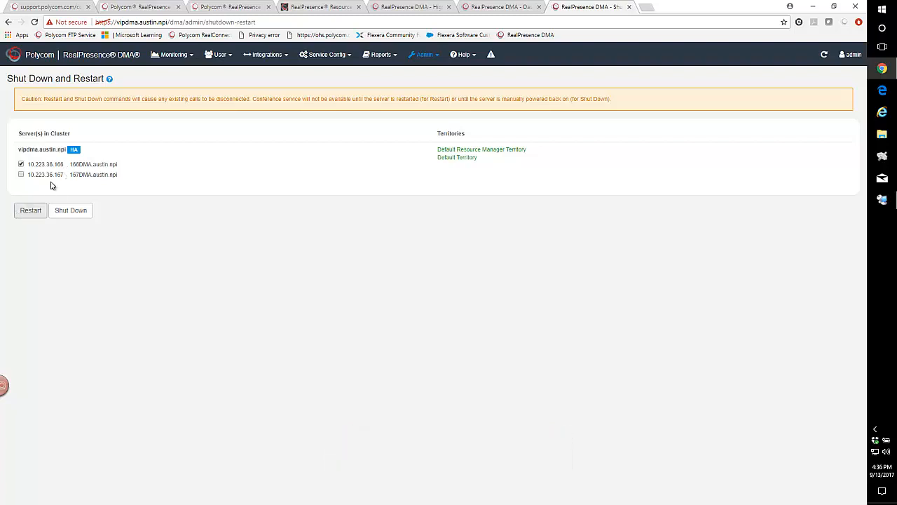
pyautogui.click(29, 213)
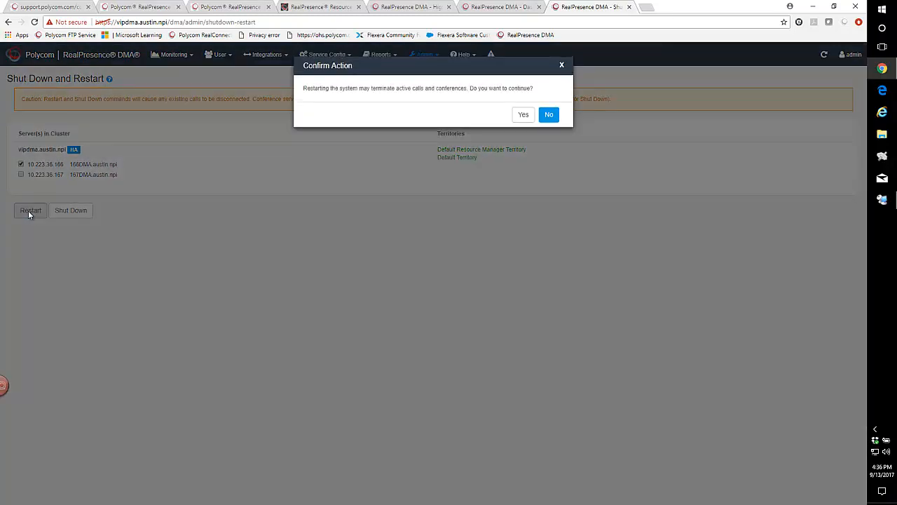
pyautogui.click(522, 113)
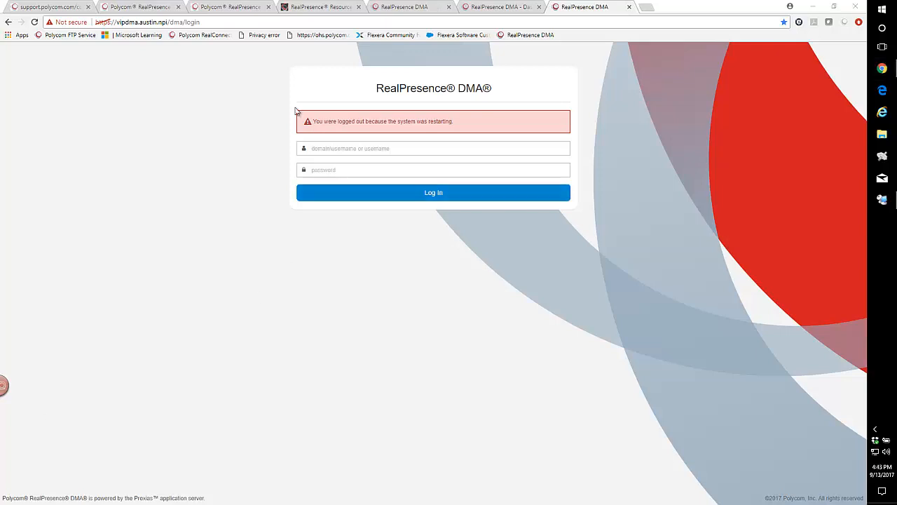
# Reload the virtual DMA login page and proceed past the certificate warning.
pyautogui.click(215, 21)
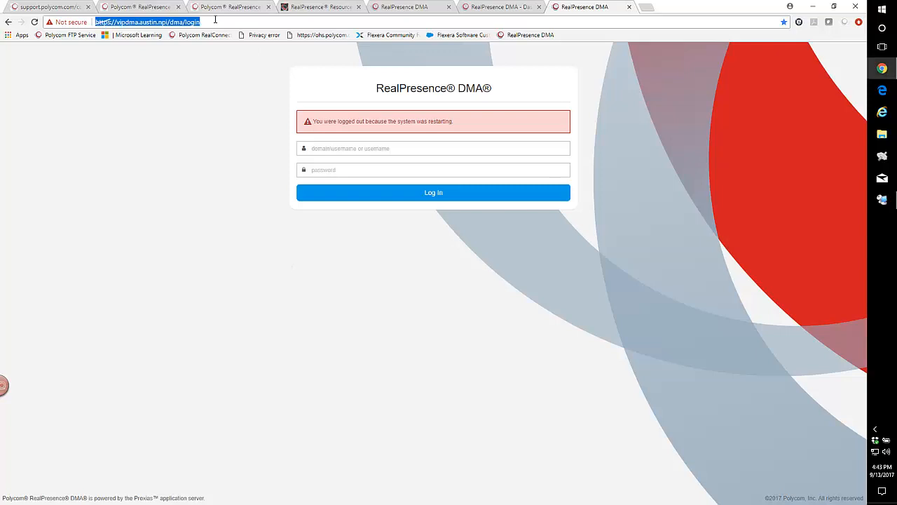
pyautogui.press('Return')
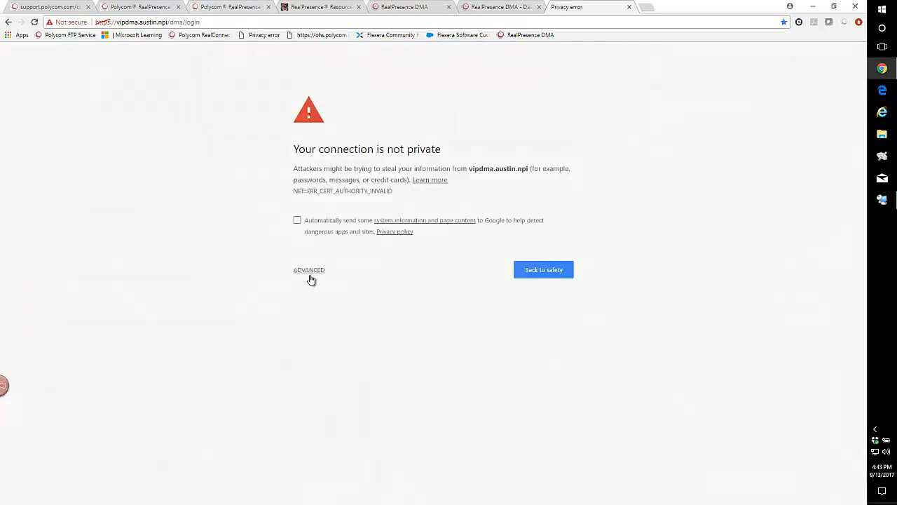
pyautogui.click(311, 271)
pyautogui.click(335, 342)
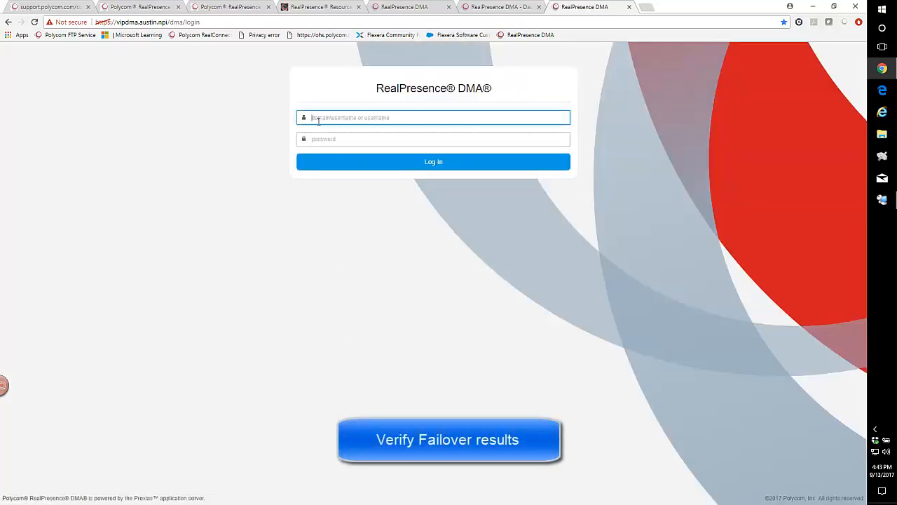
# Log in to the virtual DMA as admin with the account password.
pyautogui.write('admin')
pyautogui.press('Tab')
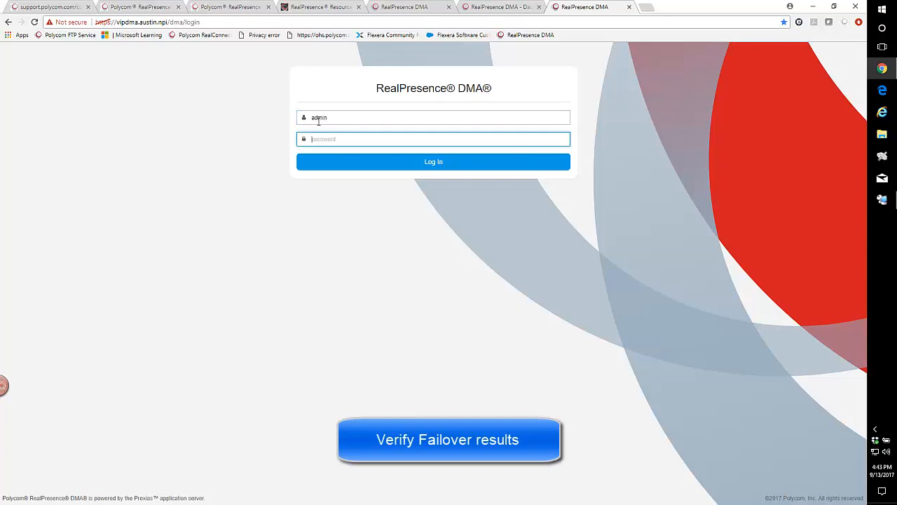
pyautogui.write('ad•••••••••')
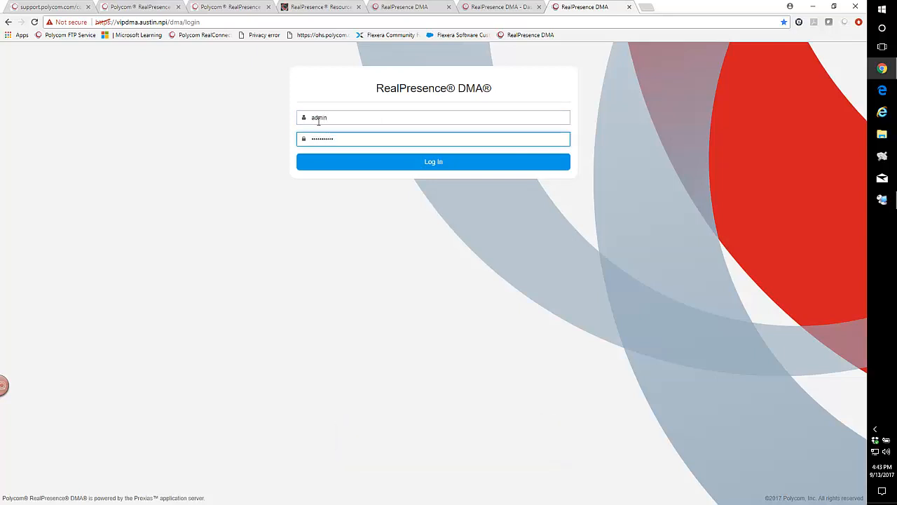
pyautogui.press('Return')
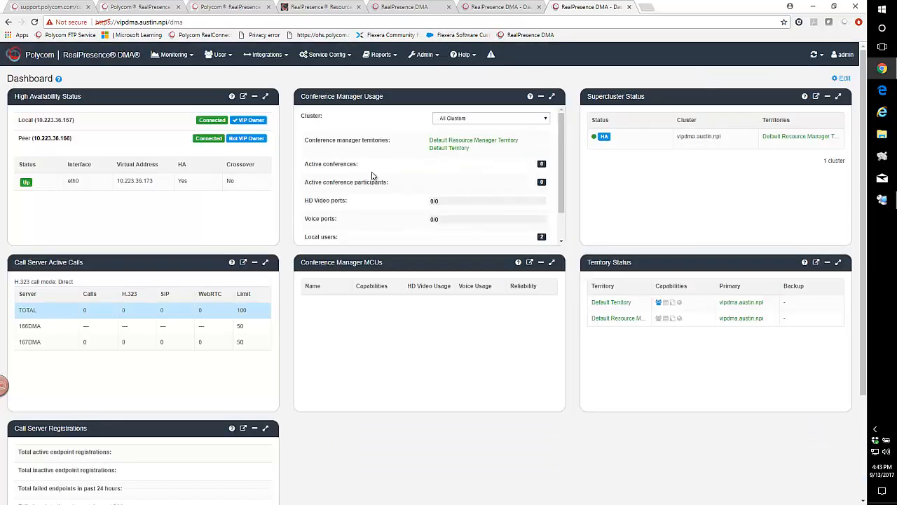